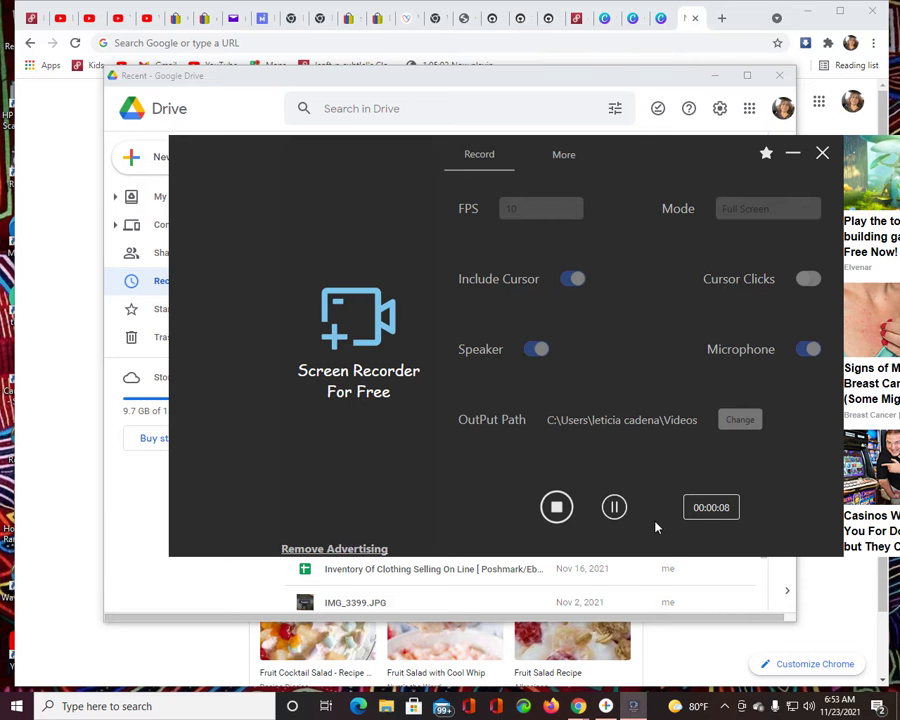
- Minimize the screen recorder, preview IMG_3957.JPG from the recent Drive files, and move on to the IMG_3958.JPG preview
{"action": "left_click", "coordinate": [791, 155]}
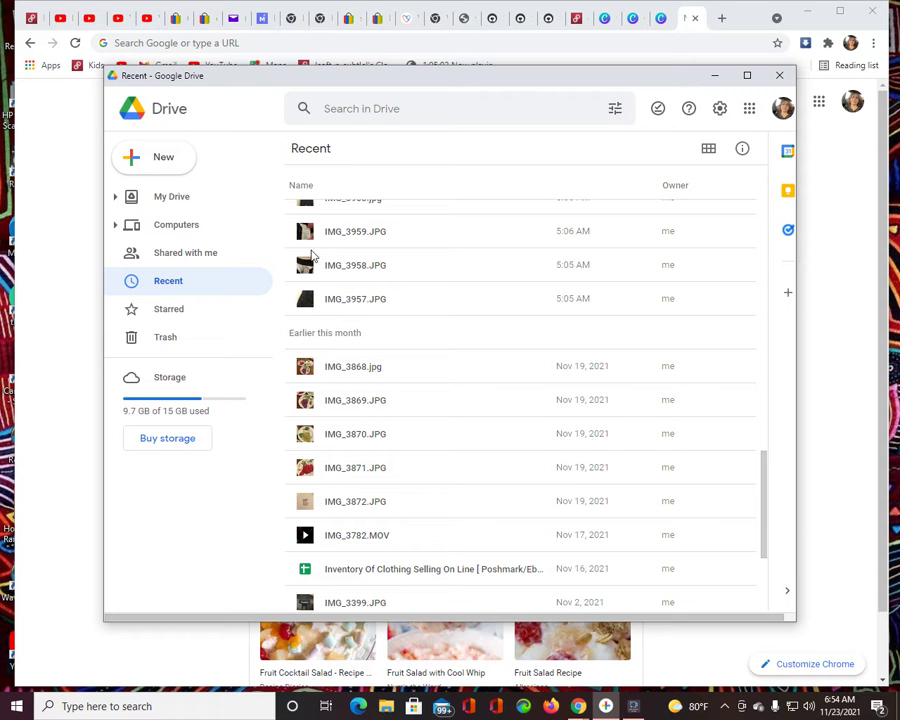
{"action": "left_click", "coordinate": [765, 443]}
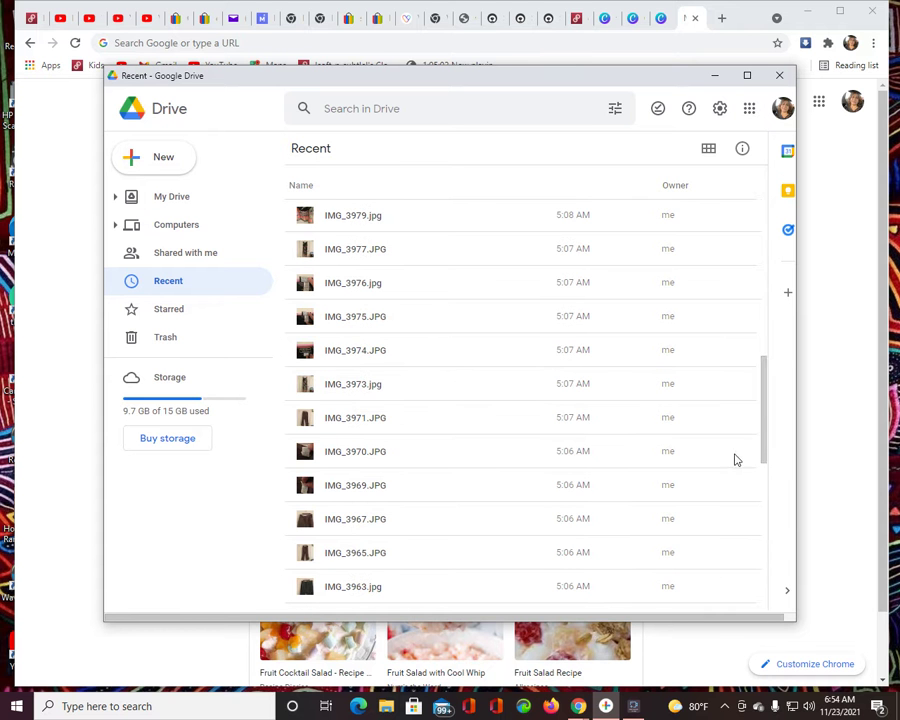
{"action": "left_click", "coordinate": [763, 498]}
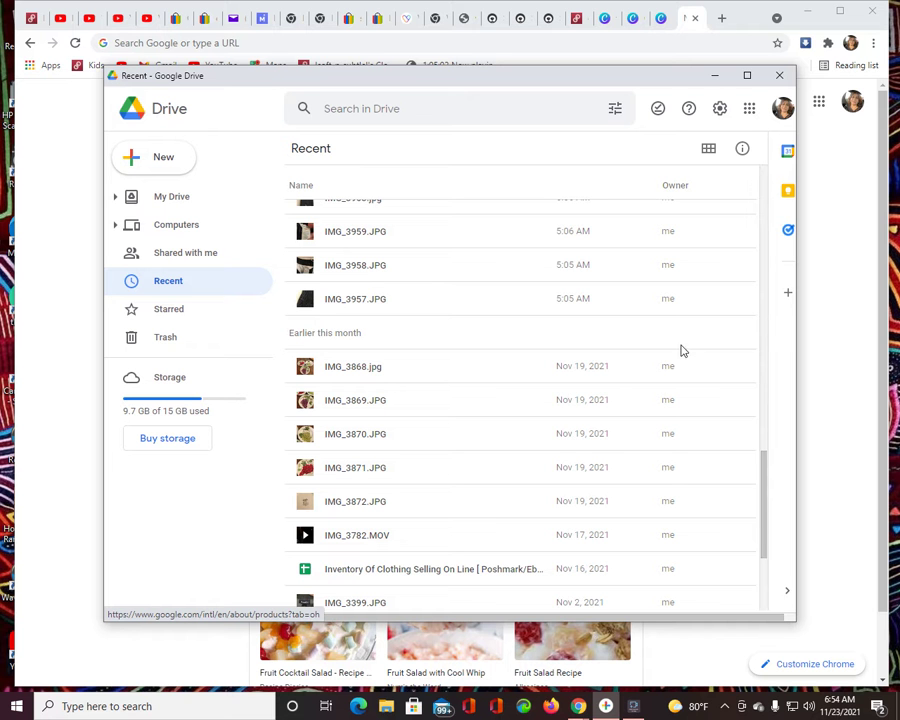
{"action": "left_click", "coordinate": [328, 305]}
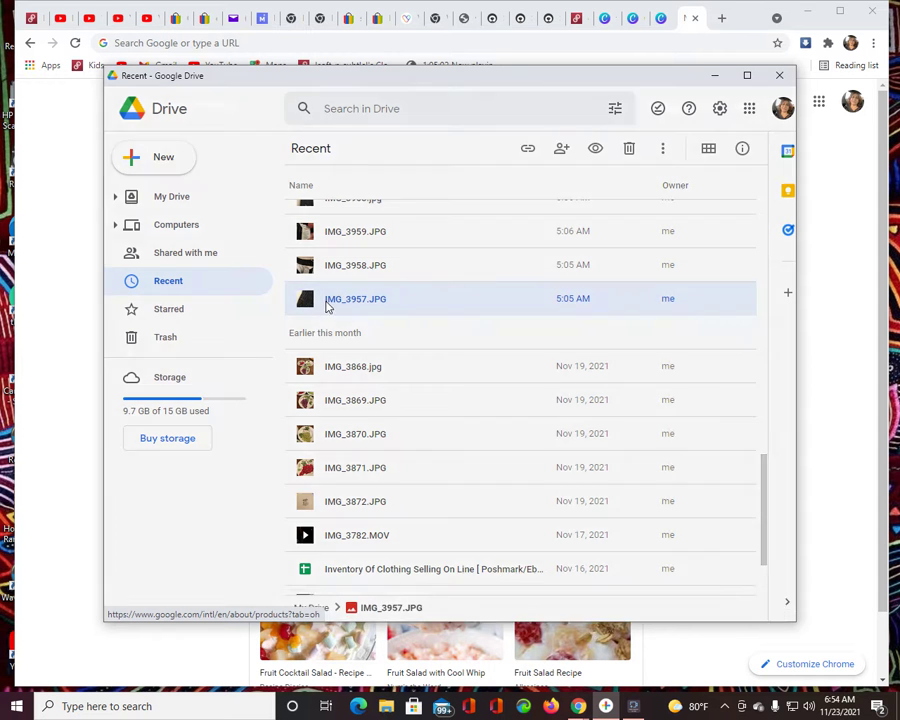
{"action": "double_click", "coordinate": [328, 305]}
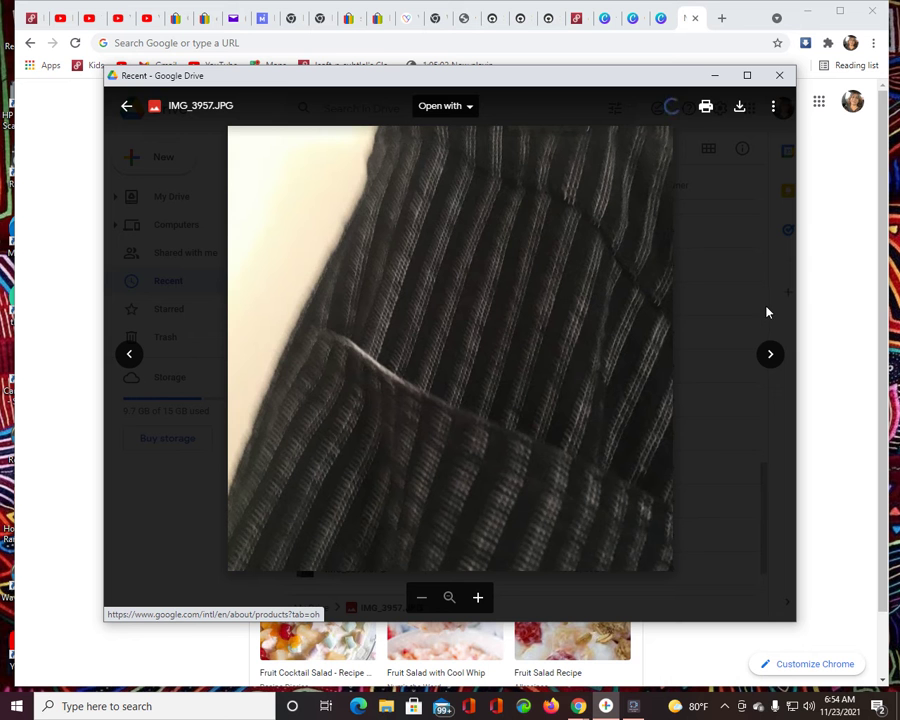
{"action": "left_click", "coordinate": [126, 355]}
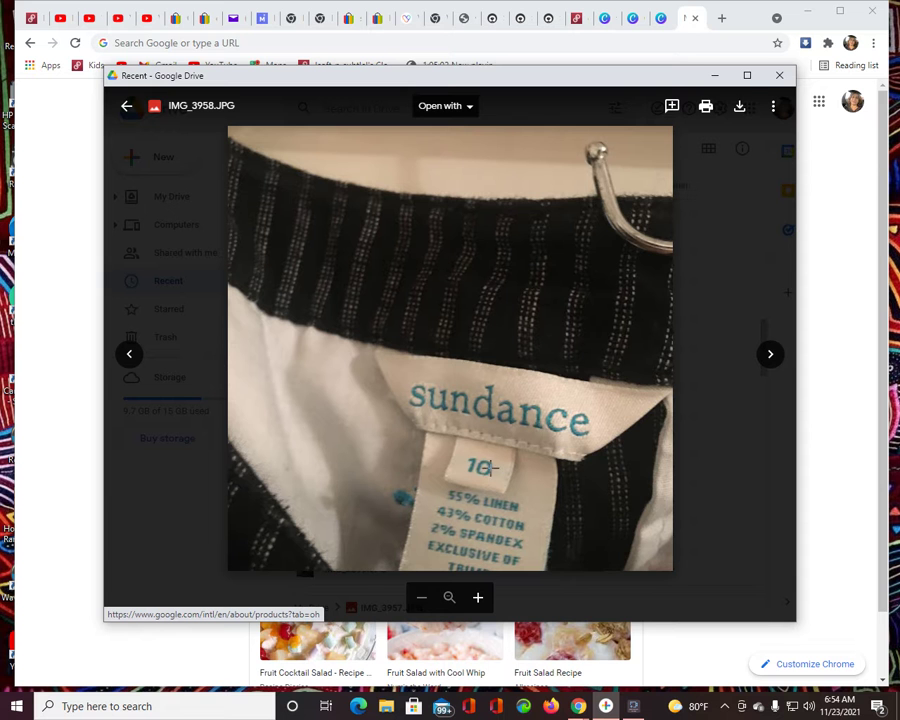
- Start downloading IMG_3958.JPG, review the file names already in the Downloads folder, and cancel the save
{"action": "left_click", "coordinate": [742, 110]}
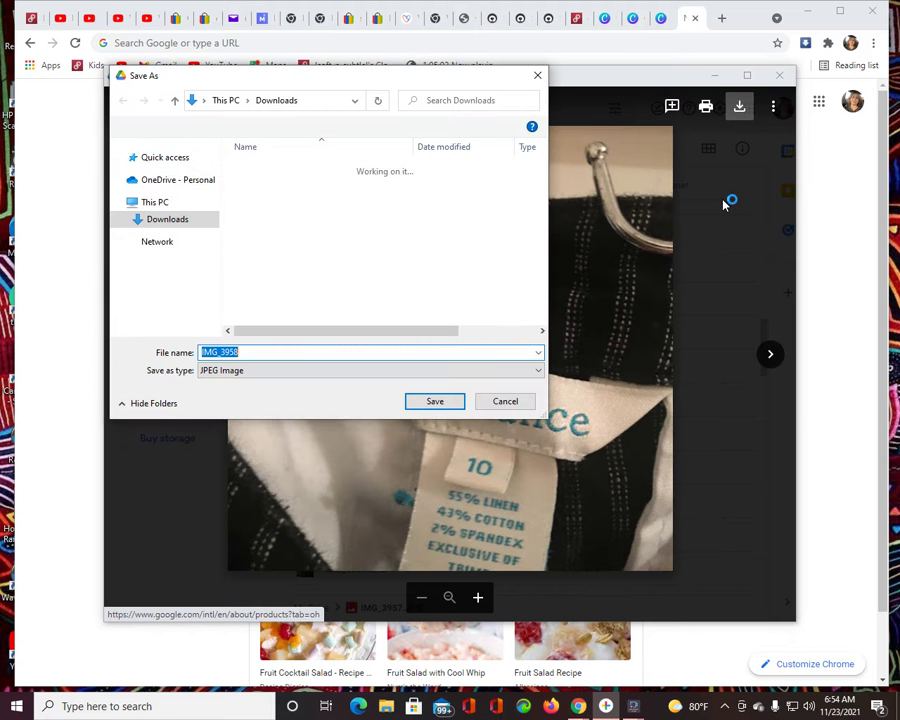
{"action": "left_click", "coordinate": [269, 354]}
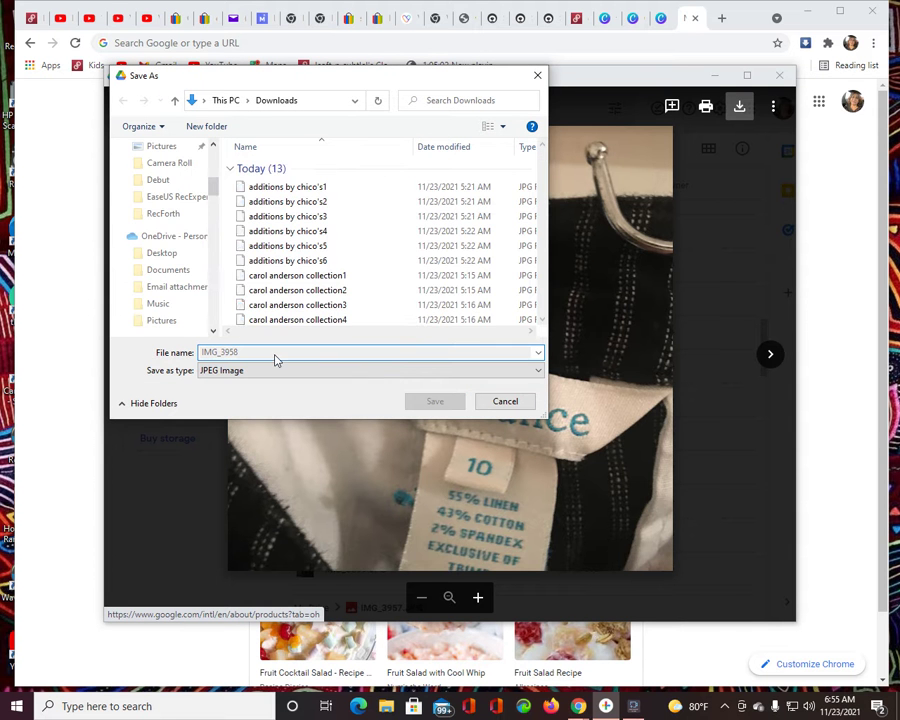
{"action": "left_click", "coordinate": [541, 273]}
{"action": "left_click", "coordinate": [541, 273]}
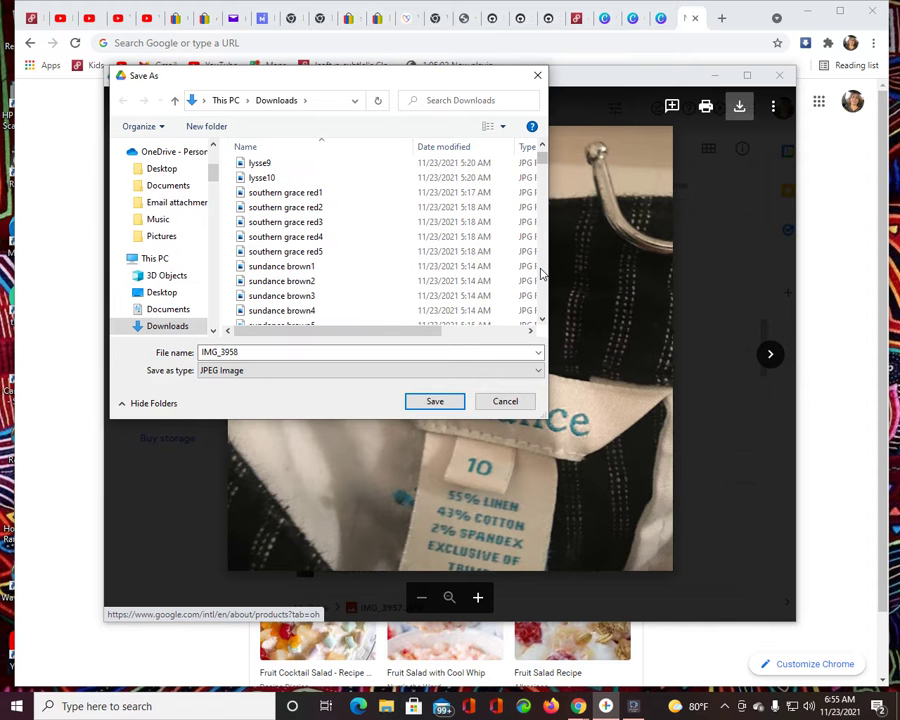
{"action": "left_click", "coordinate": [541, 273]}
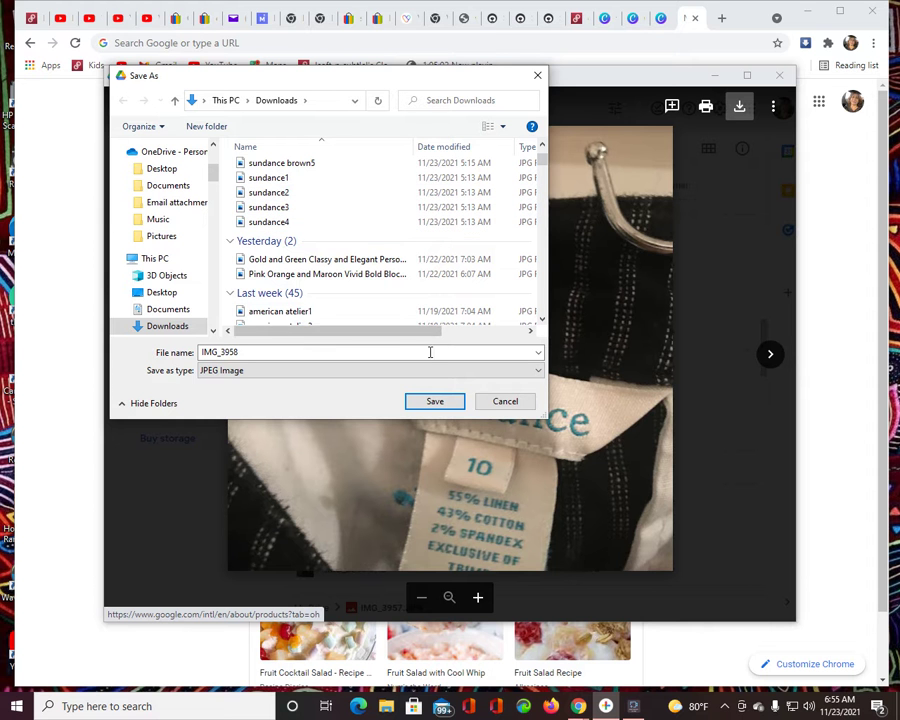
{"action": "left_click", "coordinate": [507, 402]}
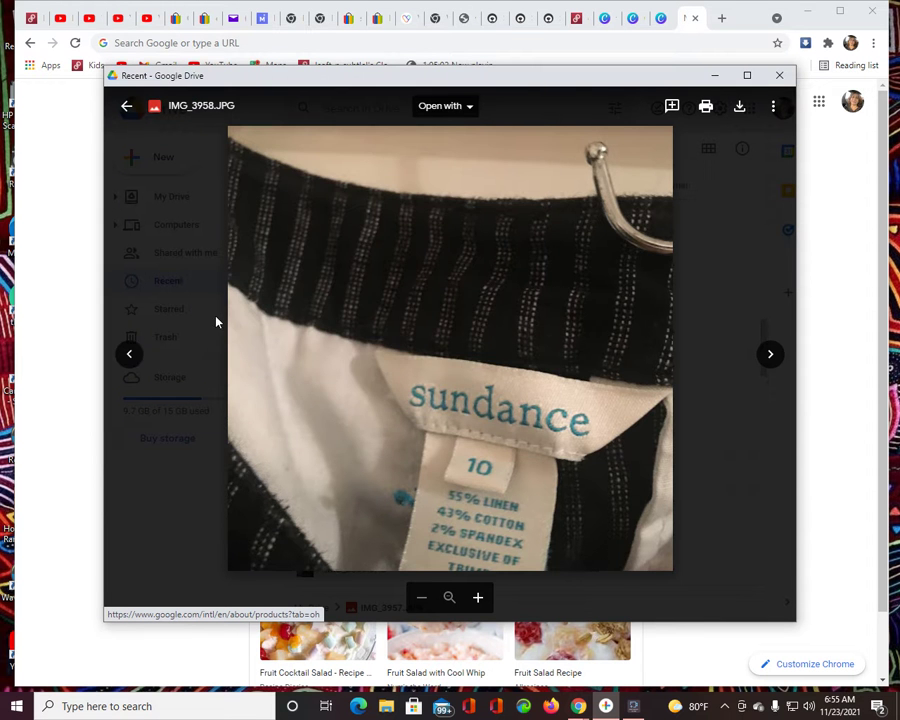
- Page through the clothing photo previews from IMG_3959.JPG to IMG_3973.jpg
{"action": "left_click", "coordinate": [131, 357]}
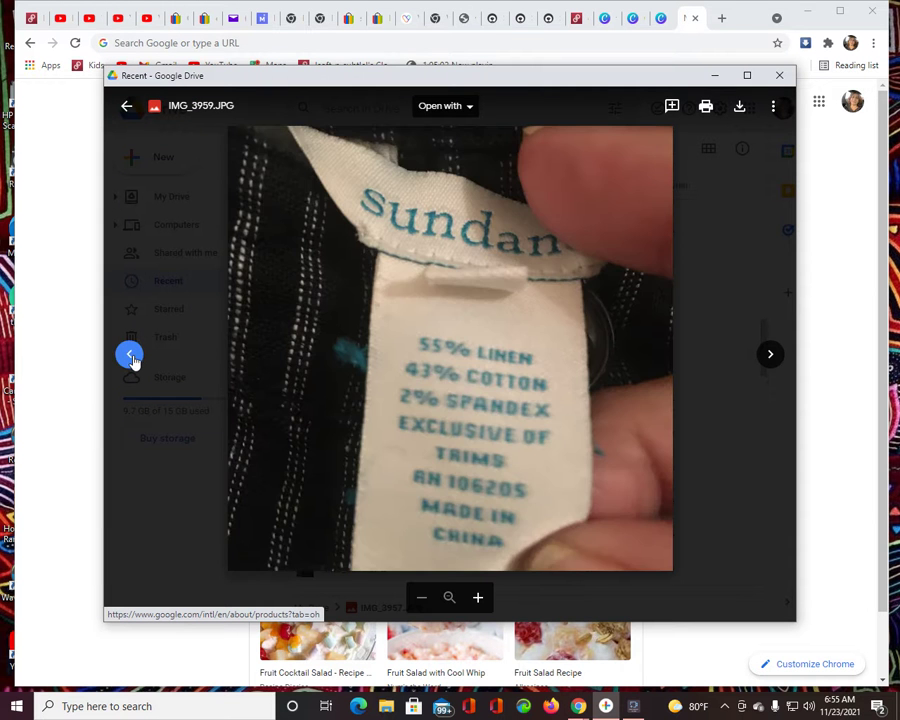
{"action": "left_click", "coordinate": [131, 357]}
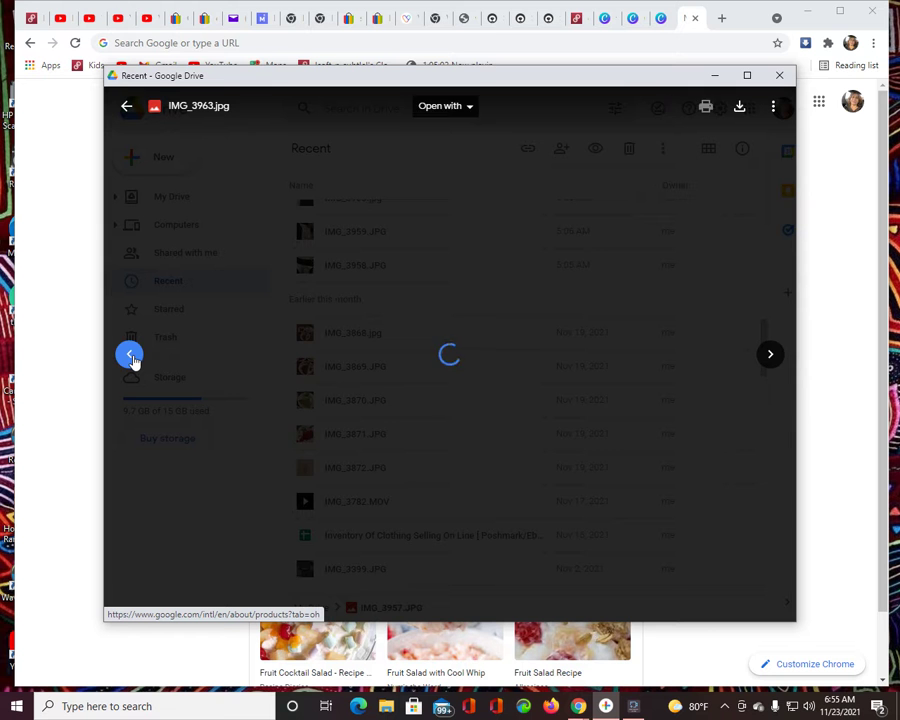
{"action": "left_click", "coordinate": [131, 357]}
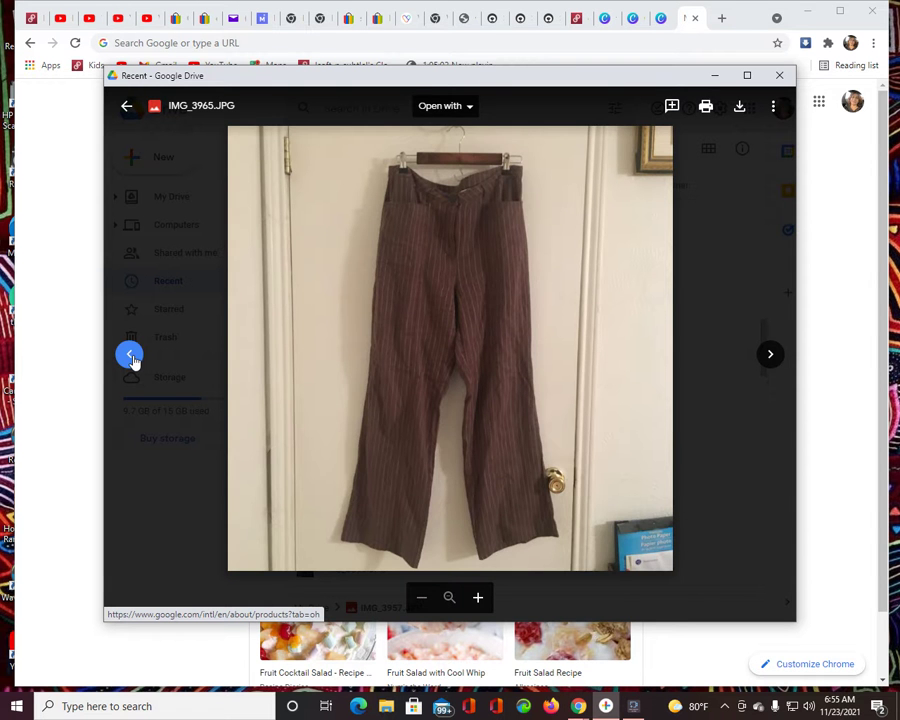
{"action": "left_click", "coordinate": [131, 357]}
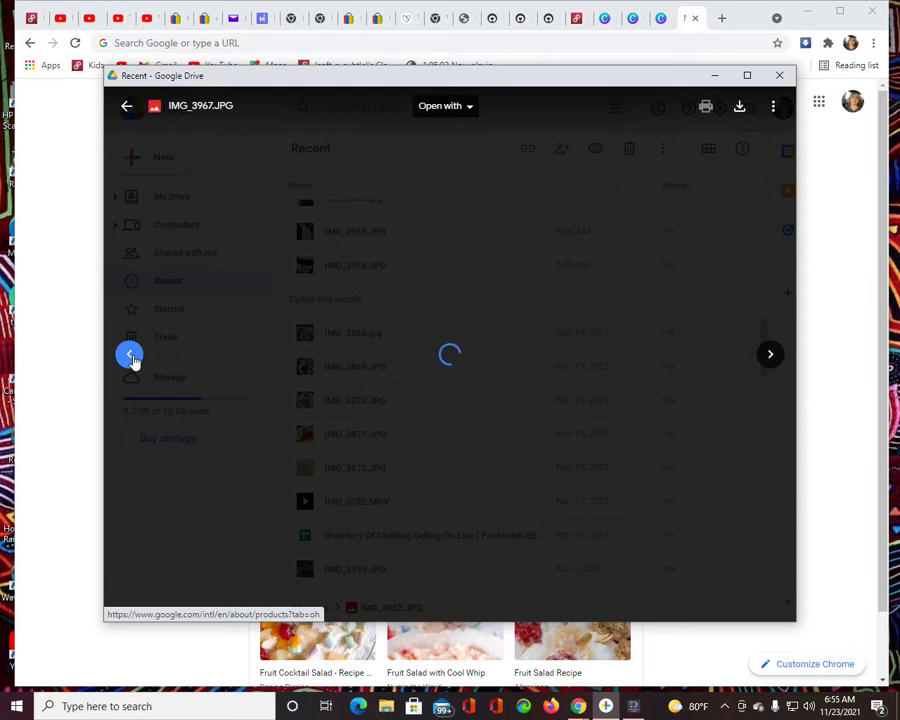
{"action": "left_click", "coordinate": [131, 357]}
{"action": "left_click", "coordinate": [131, 357]}
{"action": "left_click", "coordinate": [131, 357]}
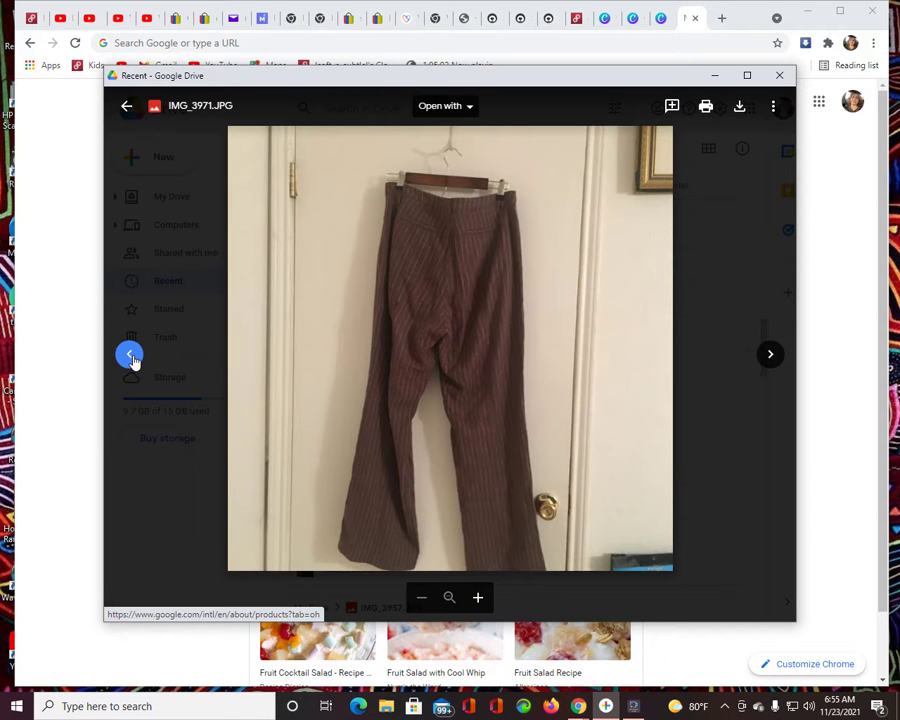
{"action": "left_click", "coordinate": [131, 357]}
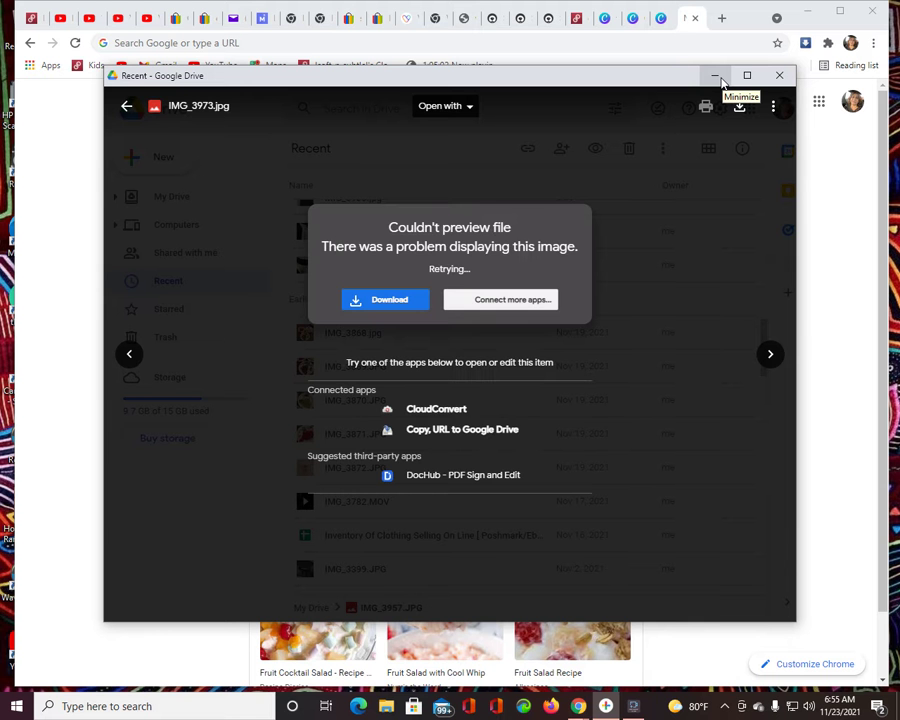
- Minimize the Drive window, switch to Poshmark, and open My Closet with the listings sorted by Just In
{"action": "left_click", "coordinate": [721, 80]}
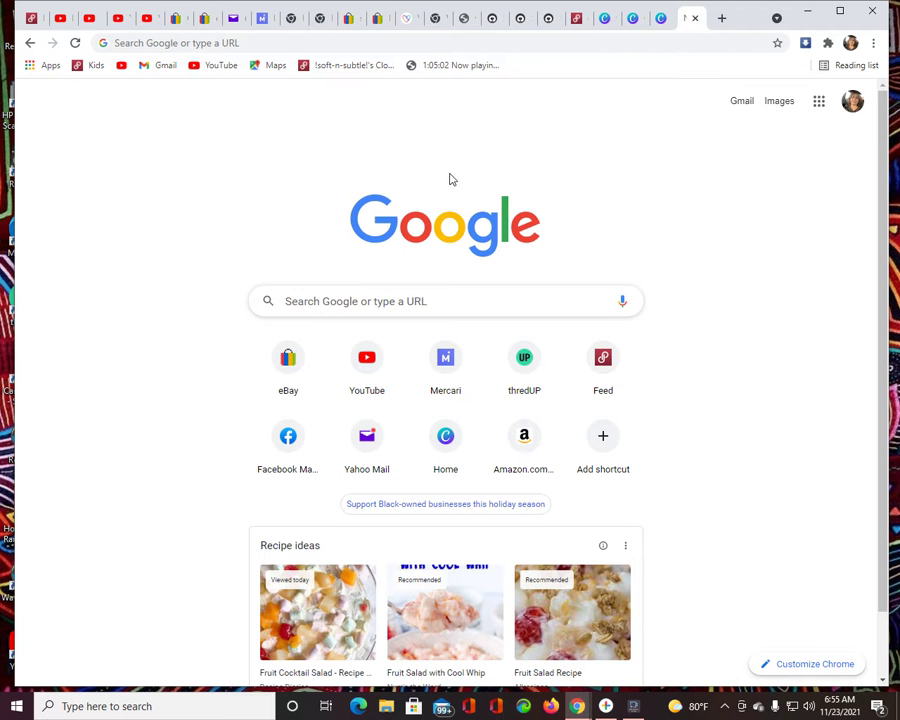
{"action": "left_click", "coordinate": [39, 24]}
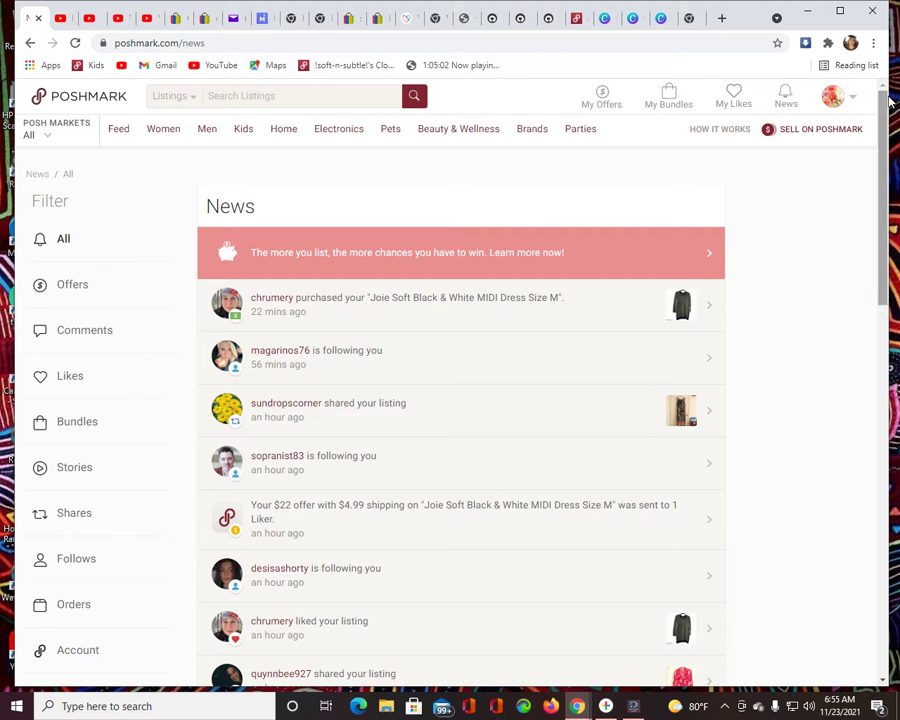
{"action": "left_click", "coordinate": [834, 97]}
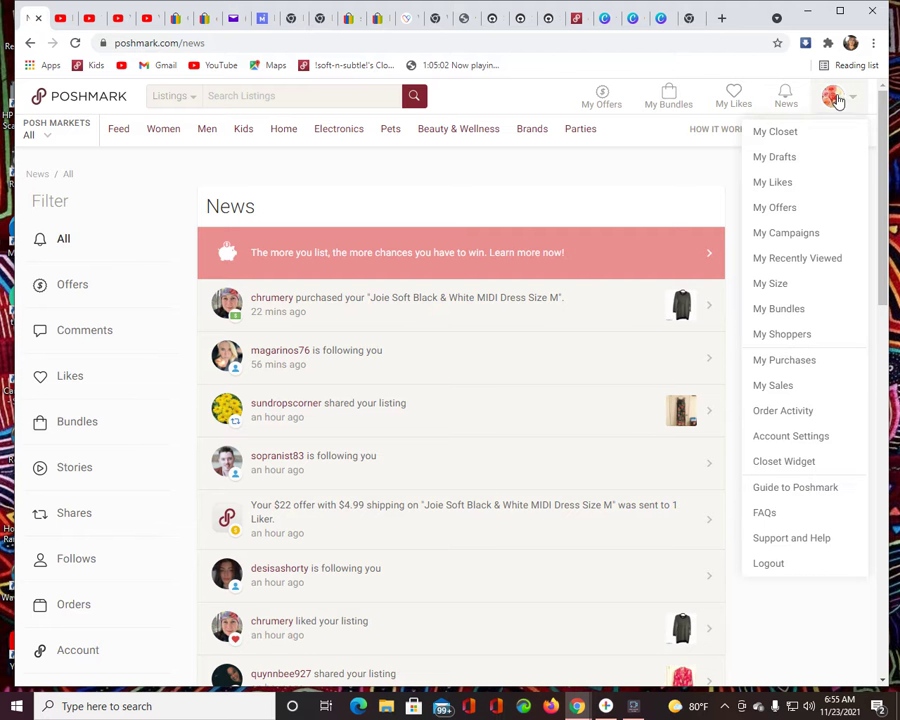
{"action": "left_click", "coordinate": [802, 140]}
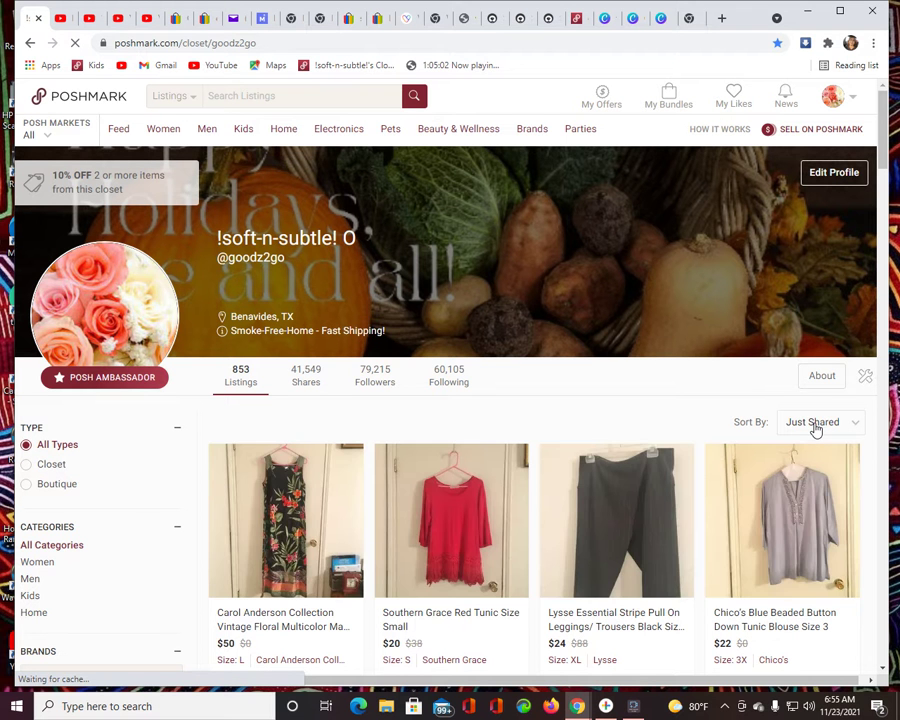
{"action": "left_click", "coordinate": [813, 425]}
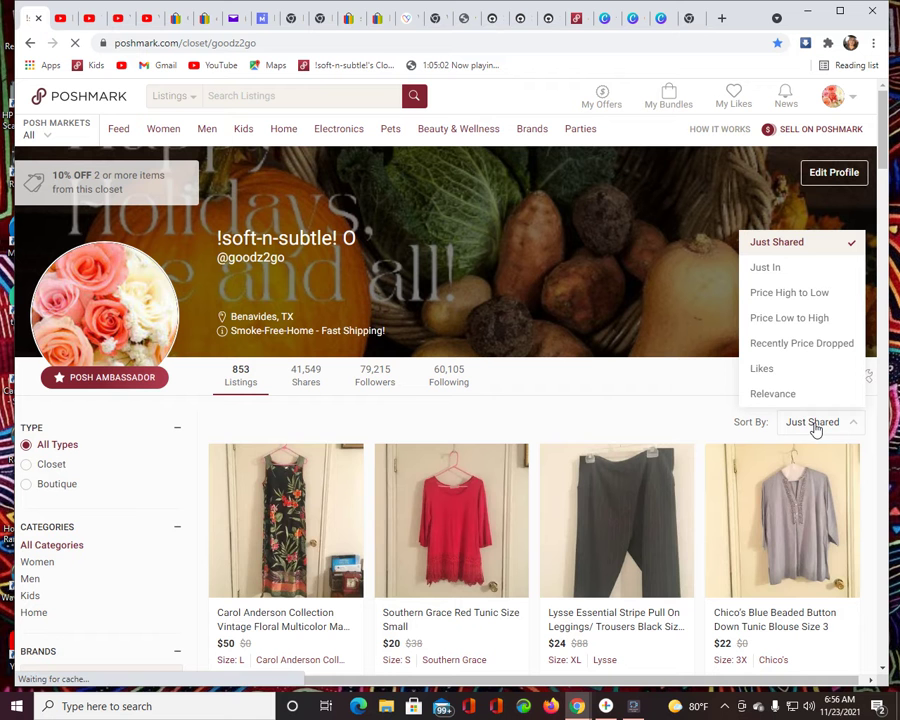
{"action": "left_click", "coordinate": [767, 270]}
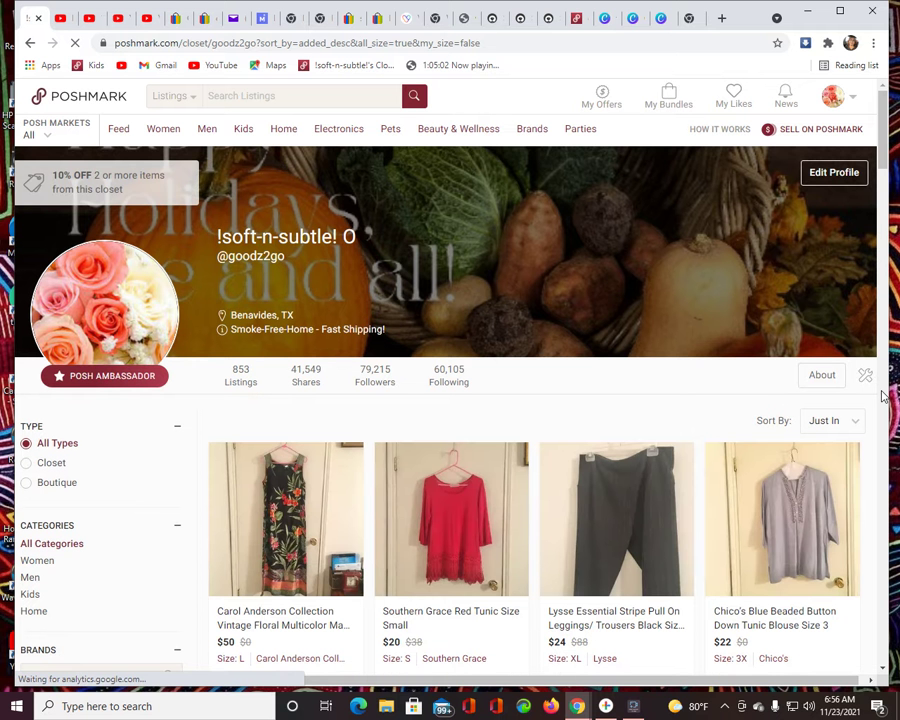
- Examine the most recently added listings in the closet and return to the start of the page
{"action": "scroll", "coordinate": [882, 397], "scroll_direction": "down", "scroll_amount": 1}
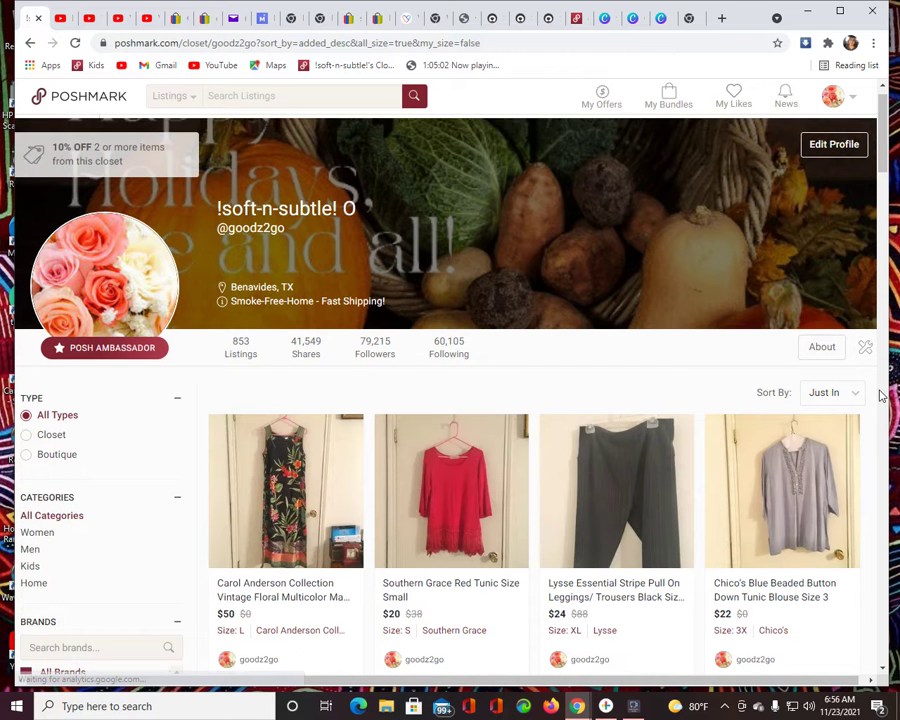
{"action": "scroll", "coordinate": [882, 397], "scroll_direction": "down", "scroll_amount": 3}
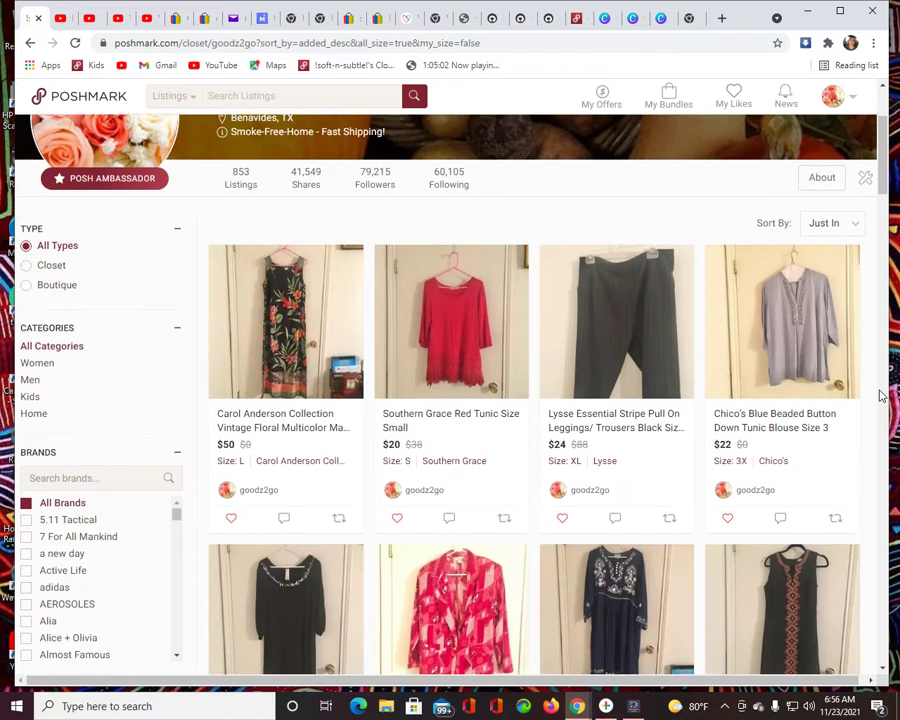
{"action": "scroll", "coordinate": [882, 397], "scroll_direction": "down", "scroll_amount": 1}
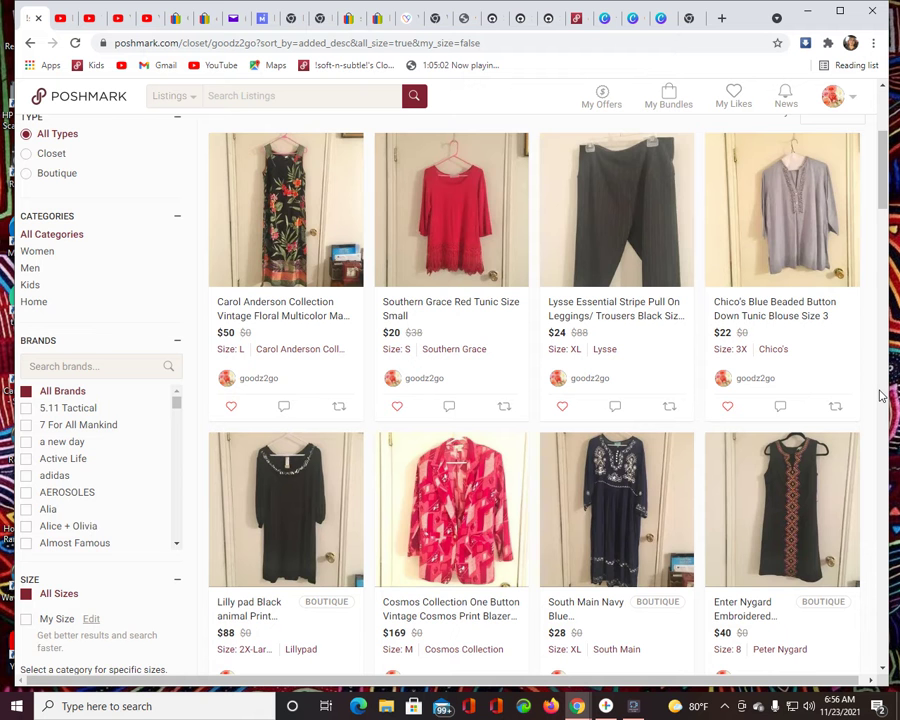
{"action": "scroll", "coordinate": [880, 396], "scroll_direction": "down", "scroll_amount": 5}
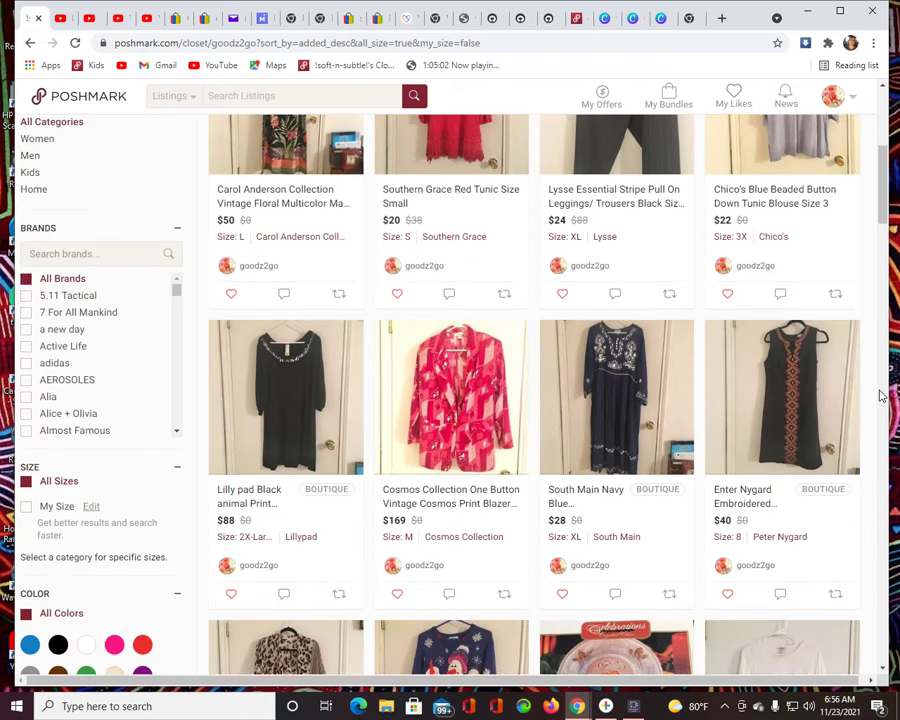
{"action": "scroll", "coordinate": [880, 396], "scroll_direction": "down", "scroll_amount": 1}
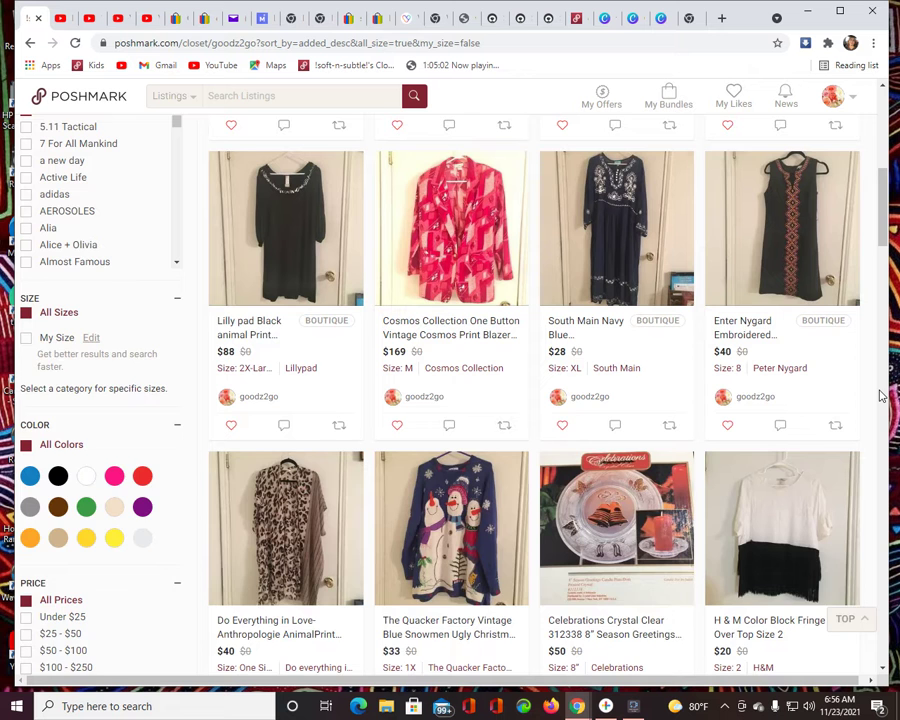
{"action": "scroll", "coordinate": [880, 396], "scroll_direction": "up", "scroll_amount": 3}
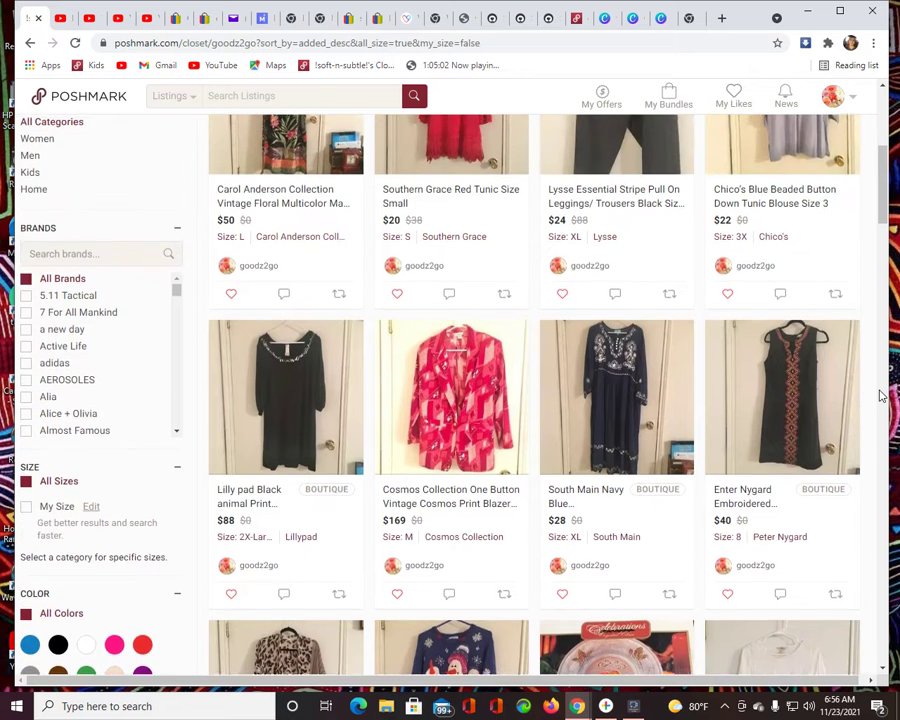
{"action": "scroll", "coordinate": [880, 396], "scroll_direction": "up", "scroll_amount": 5}
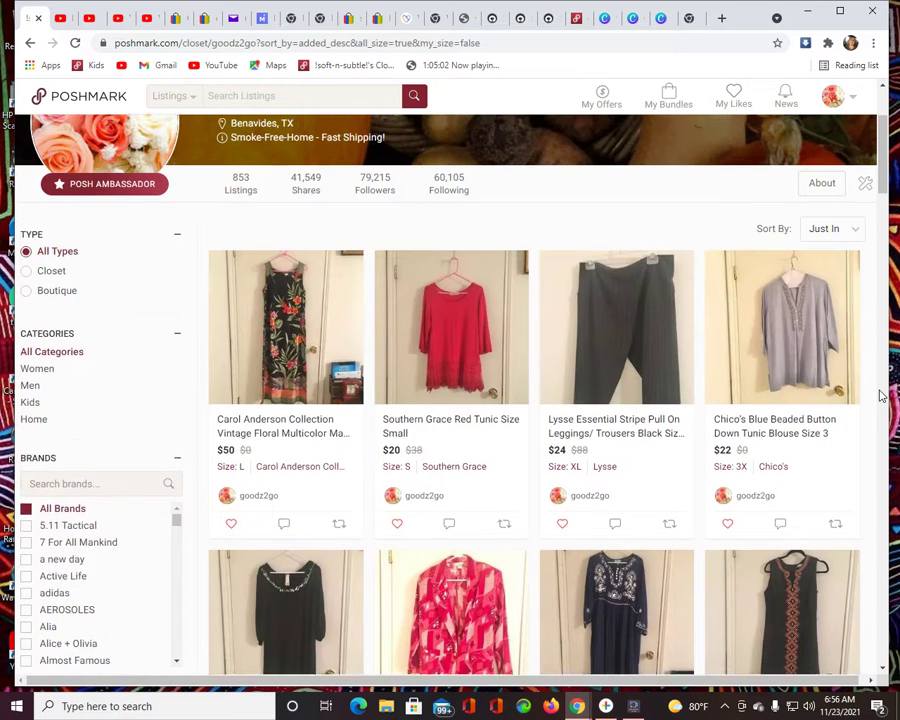
{"action": "scroll", "coordinate": [880, 396], "scroll_direction": "up", "scroll_amount": 4}
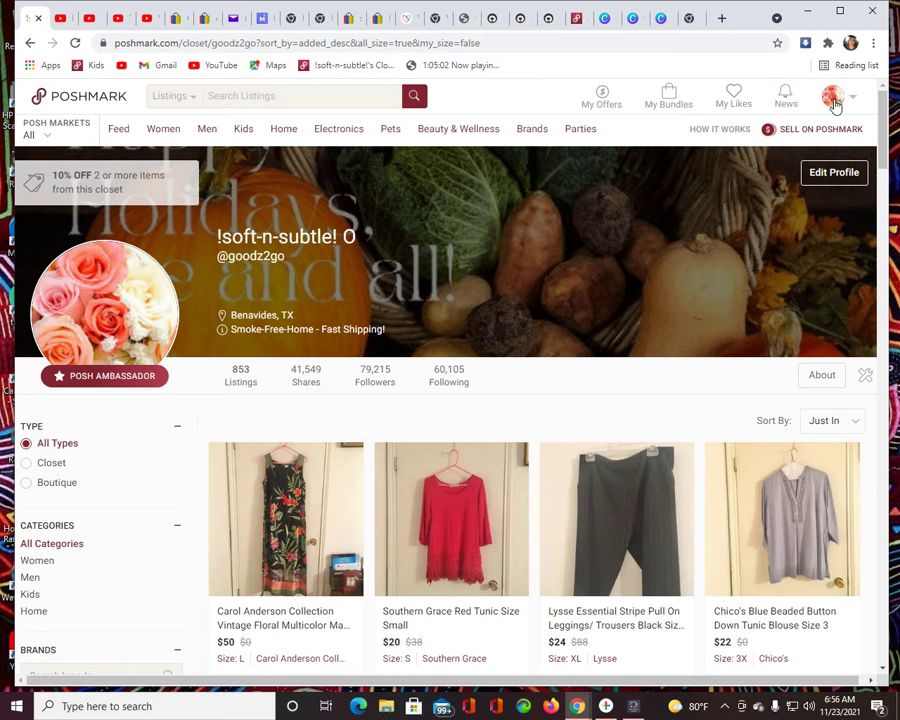
- Go to My Sales and open the My Posh Stats page from the order activity section
{"action": "left_click", "coordinate": [833, 100]}
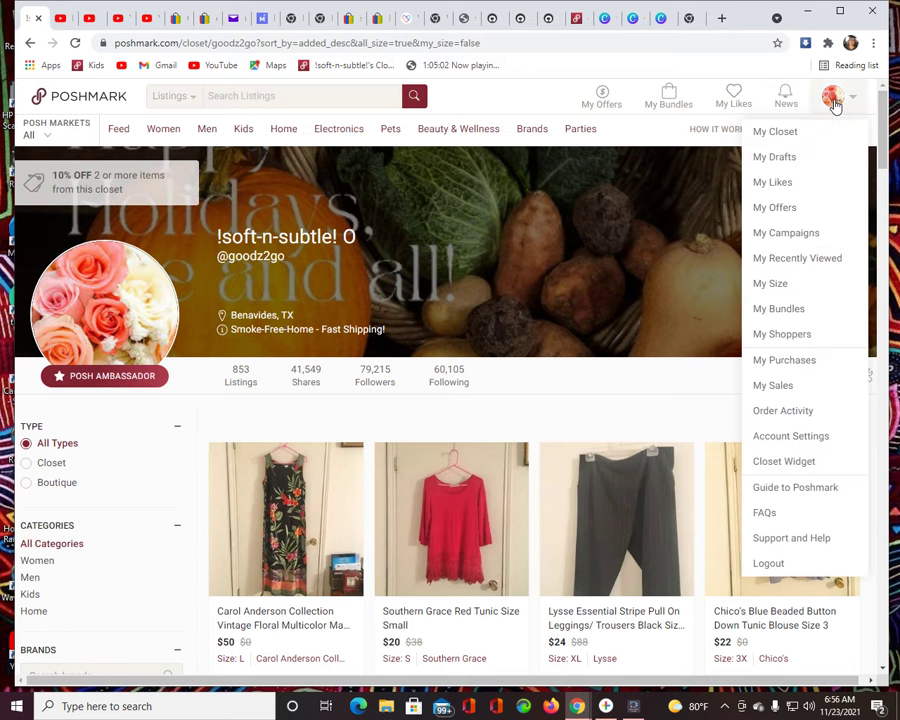
{"action": "left_click", "coordinate": [780, 390]}
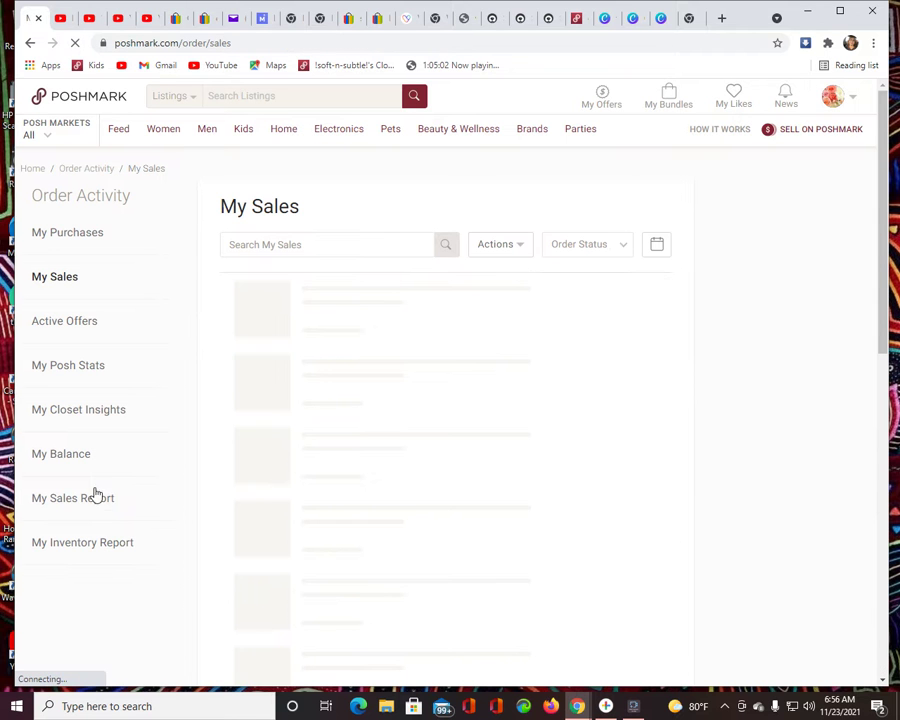
{"action": "left_click", "coordinate": [92, 496]}
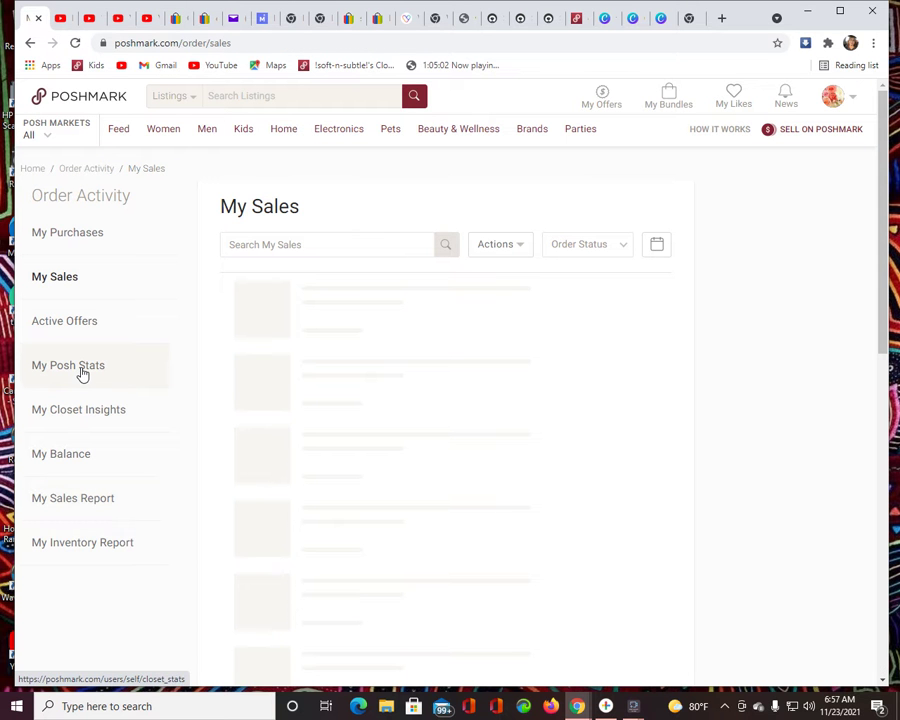
{"action": "left_click", "coordinate": [83, 373]}
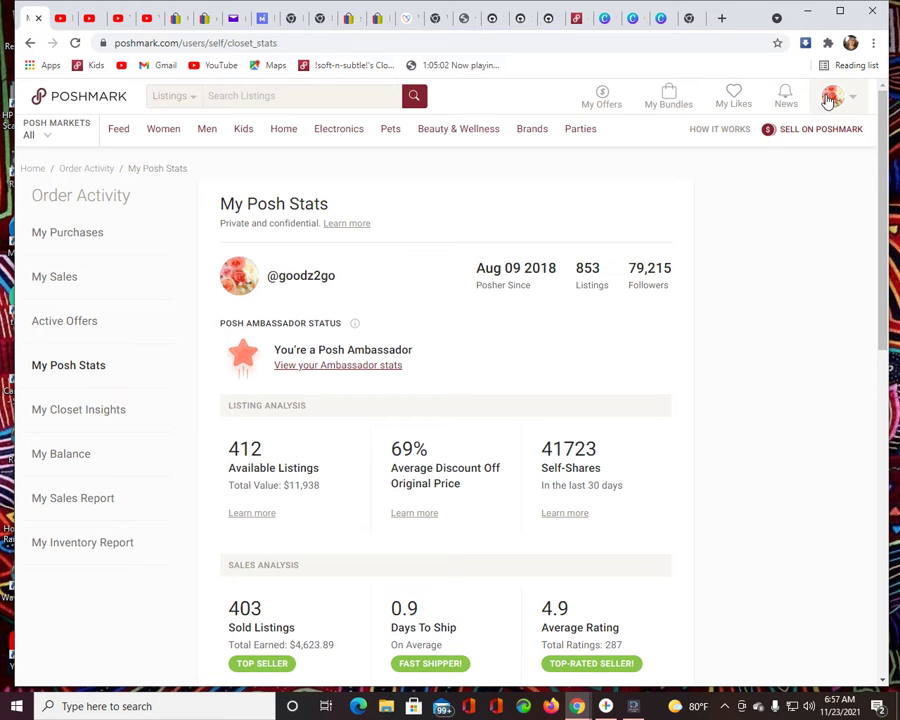
- Open My Closet, look through the most recently shared listings, and return to the start of the page
{"action": "left_click", "coordinate": [829, 100]}
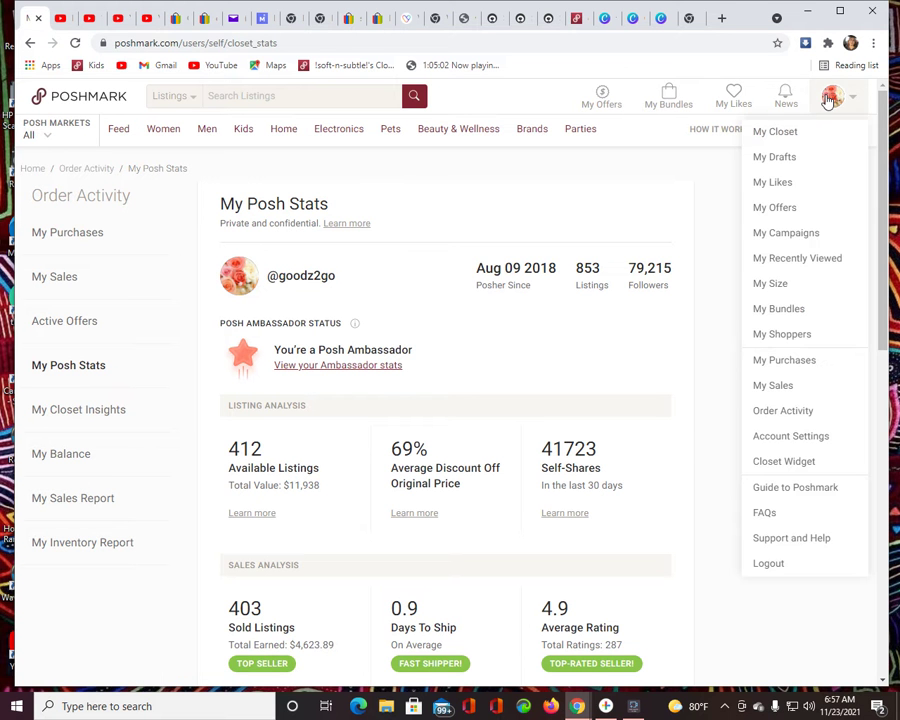
{"action": "left_click", "coordinate": [783, 136]}
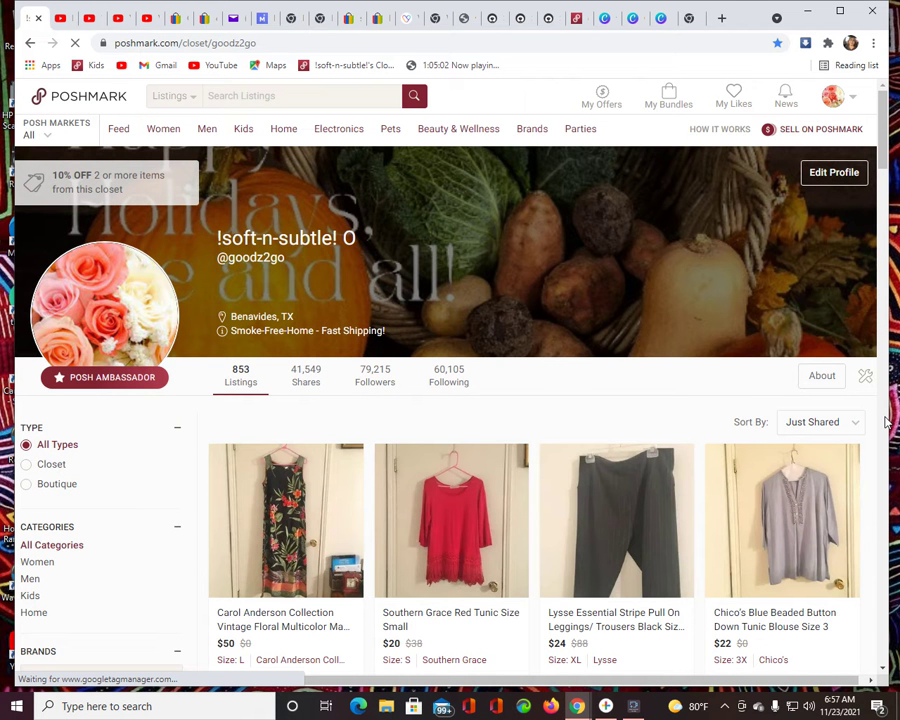
{"action": "scroll", "coordinate": [885, 422], "scroll_direction": "down", "scroll_amount": 7}
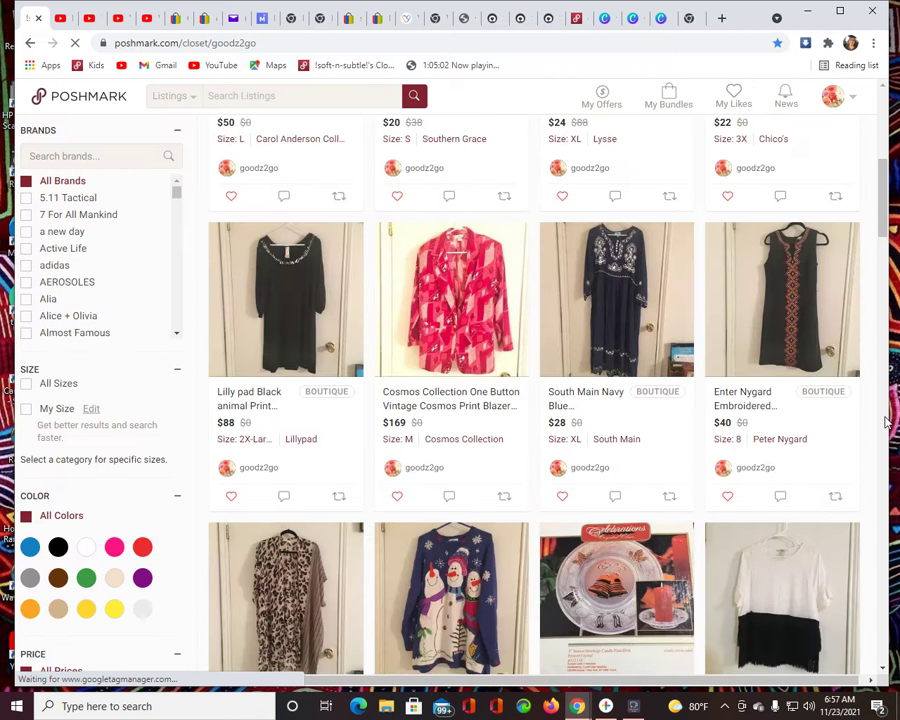
{"action": "scroll", "coordinate": [885, 422], "scroll_direction": "down", "scroll_amount": 5}
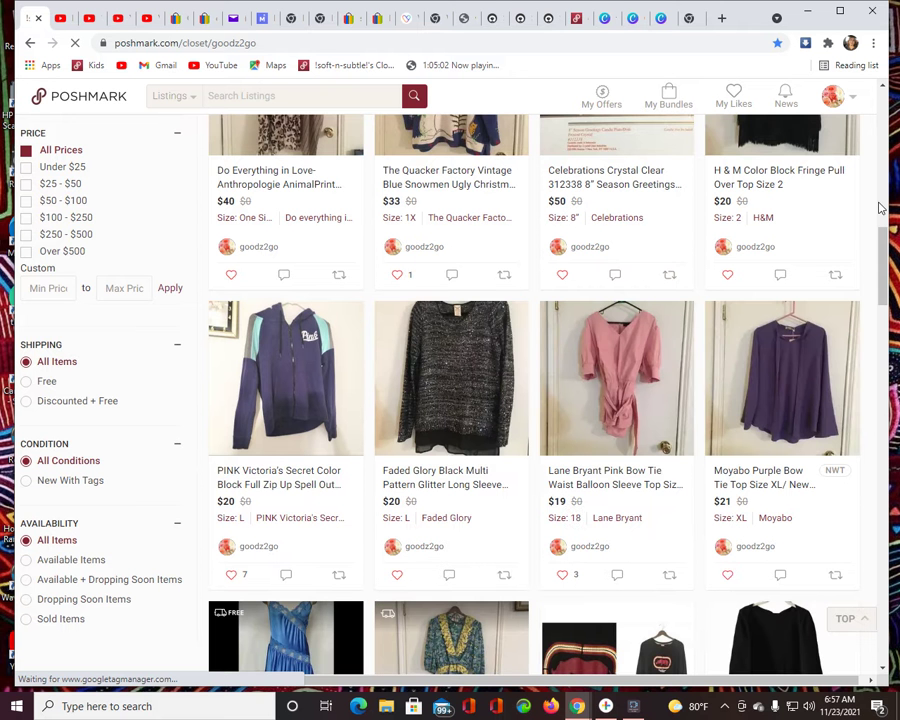
{"action": "scroll", "coordinate": [879, 207], "scroll_direction": "up", "scroll_amount": 5}
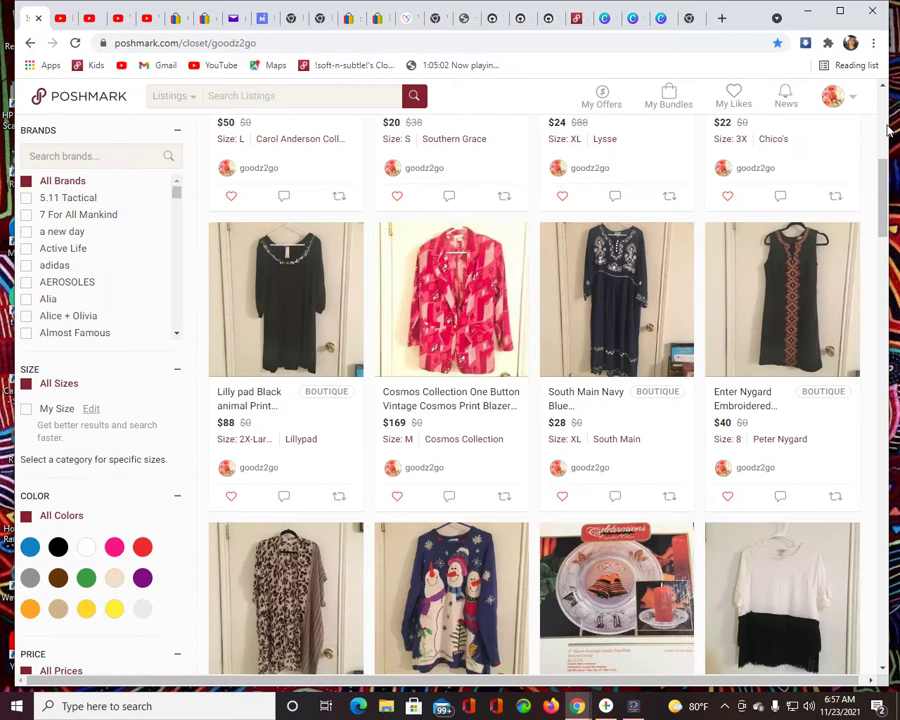
{"action": "scroll", "coordinate": [887, 130], "scroll_direction": "up", "scroll_amount": 5}
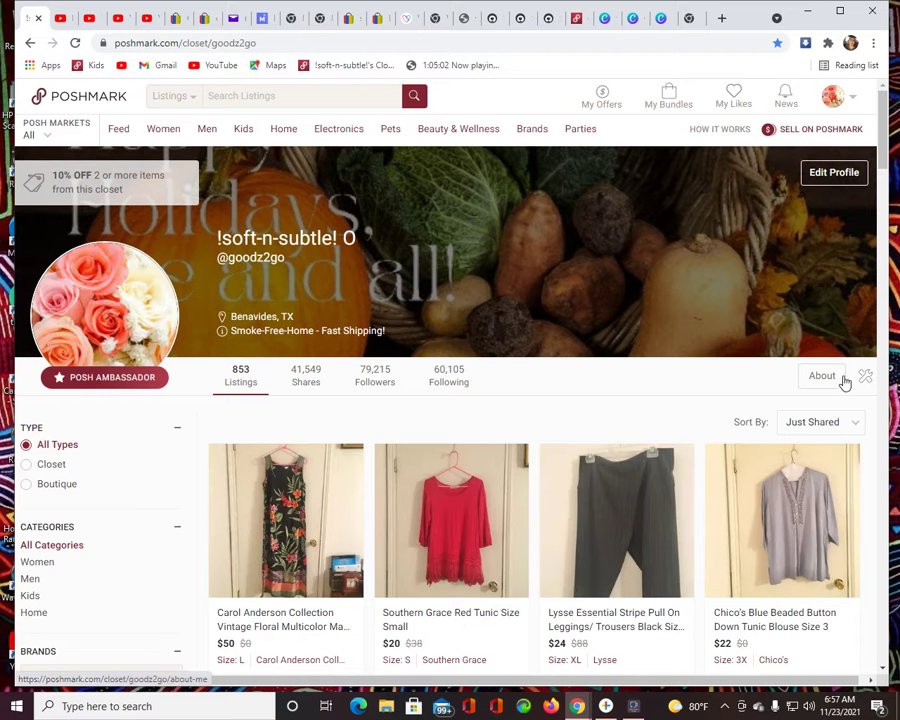
- Go to the listing creation page and open the Sundance Black Linen Blend trousers draft for editing
{"action": "left_click", "coordinate": [829, 135]}
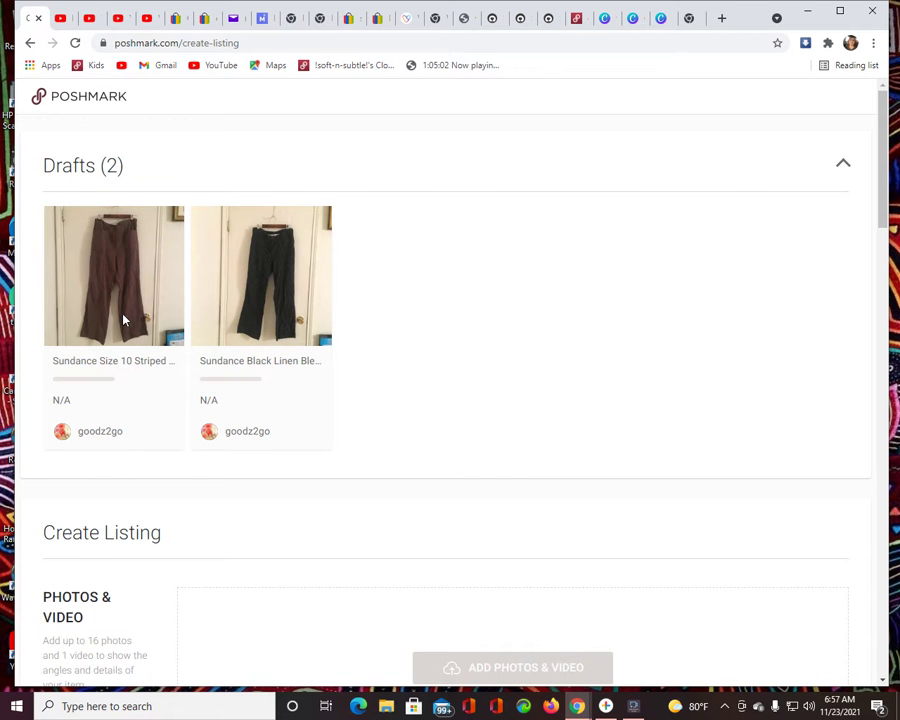
{"action": "left_click", "coordinate": [267, 331]}
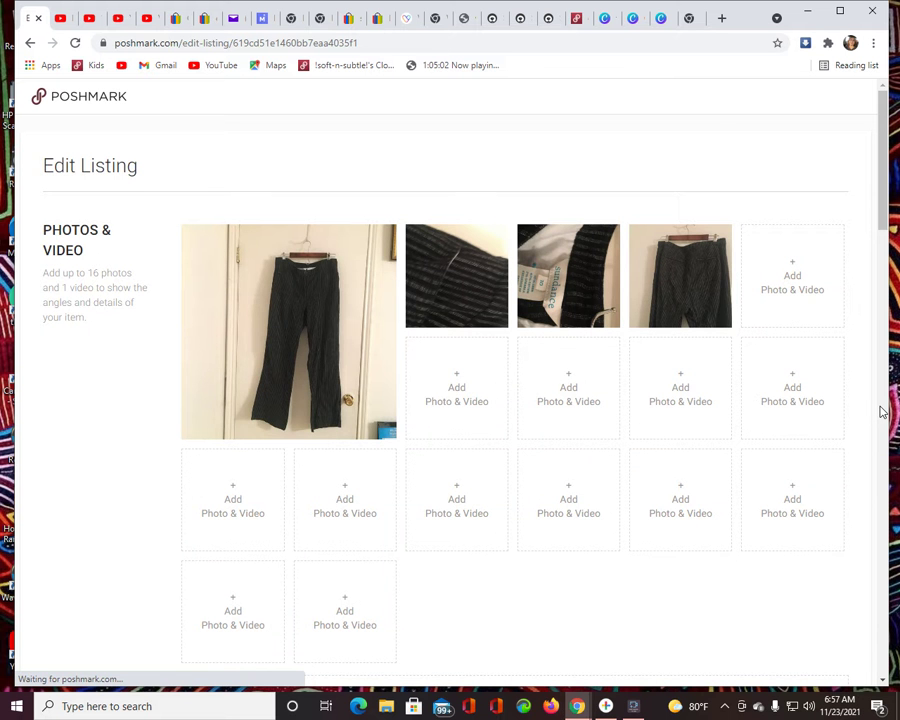
{"action": "scroll", "coordinate": [870, 412], "scroll_direction": "down", "scroll_amount": 5}
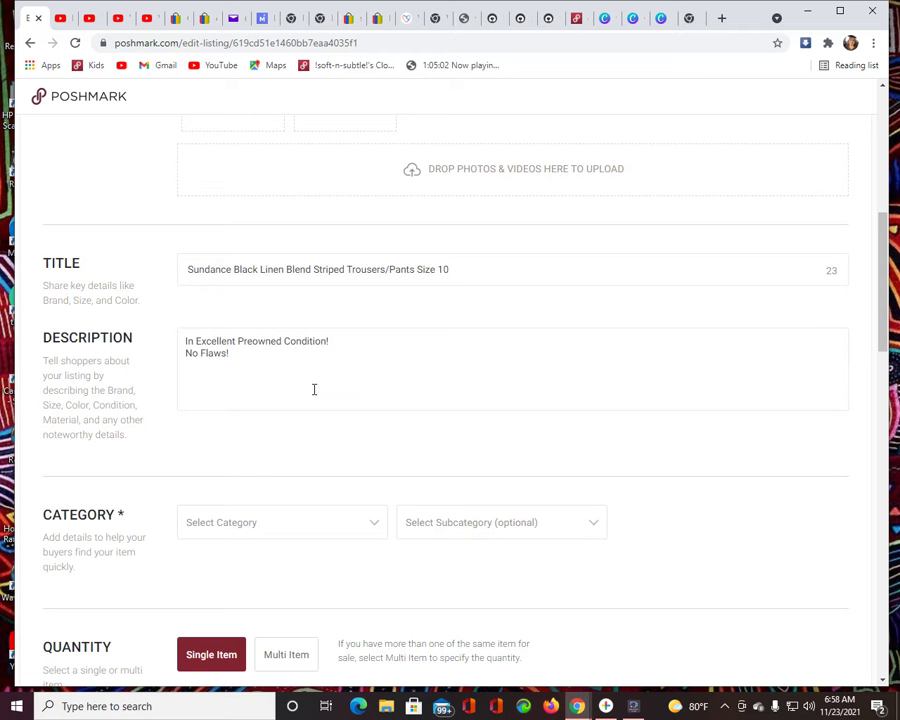
- Set the draft's category to Women Pants & Jumpsuits with the subcategory Trousers
{"action": "left_click", "coordinate": [371, 532]}
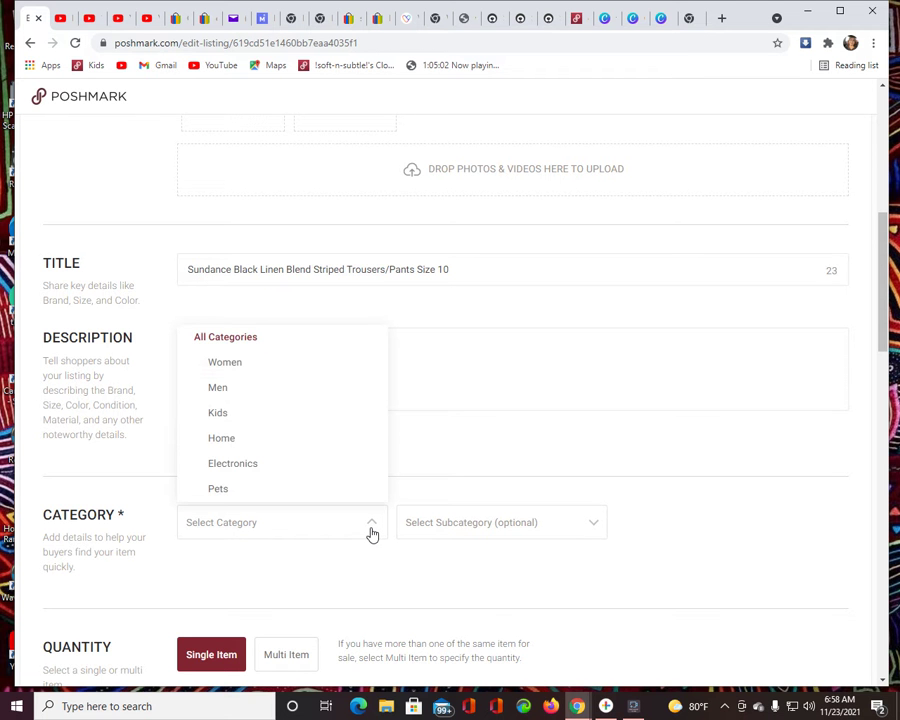
{"action": "left_click", "coordinate": [251, 366]}
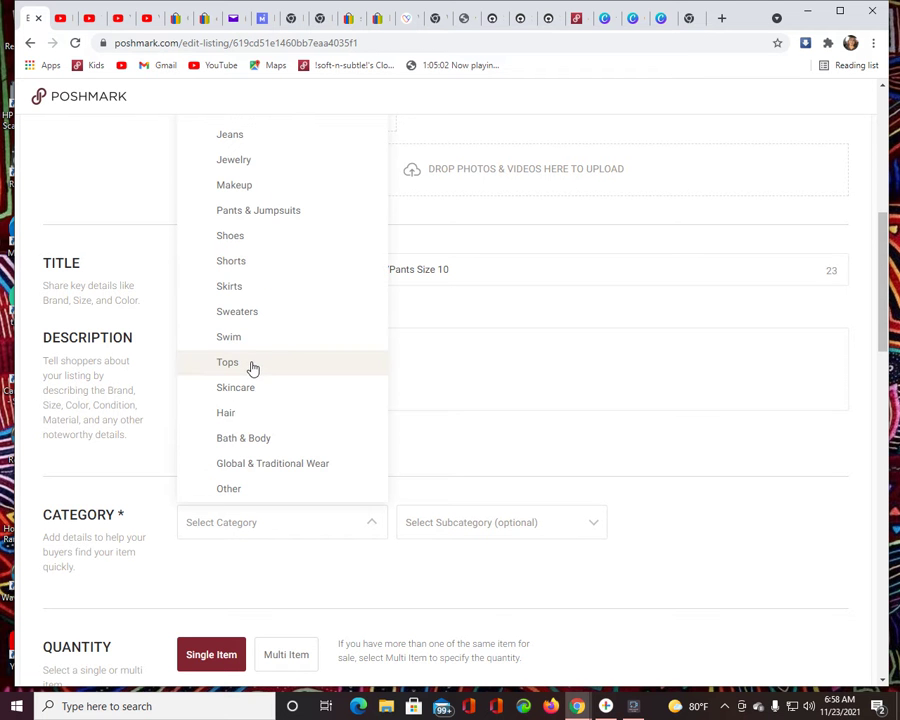
{"action": "left_click", "coordinate": [260, 212]}
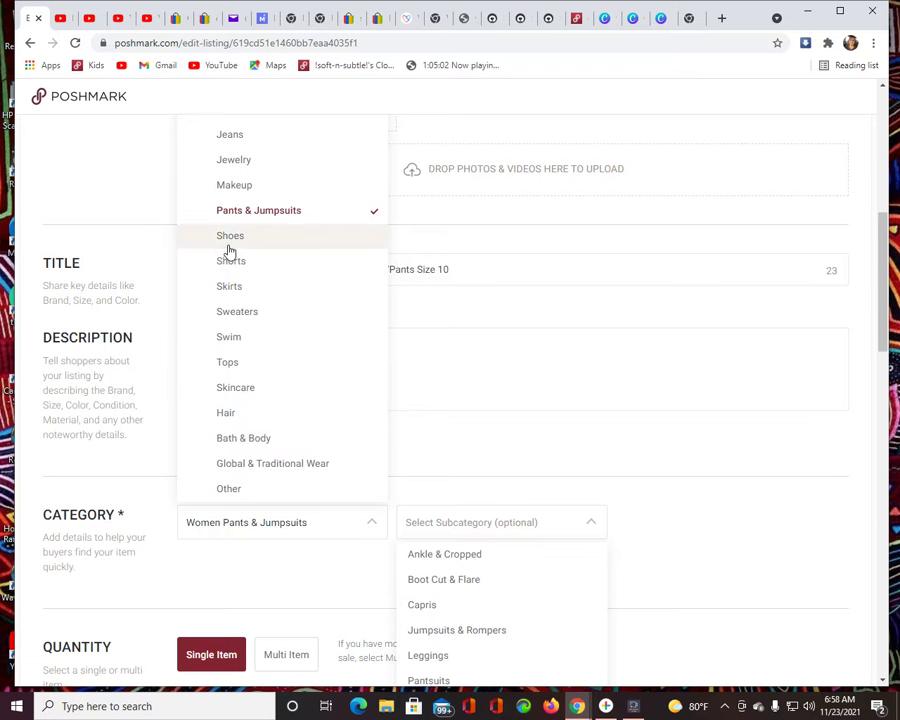
{"action": "left_click", "coordinate": [257, 217]}
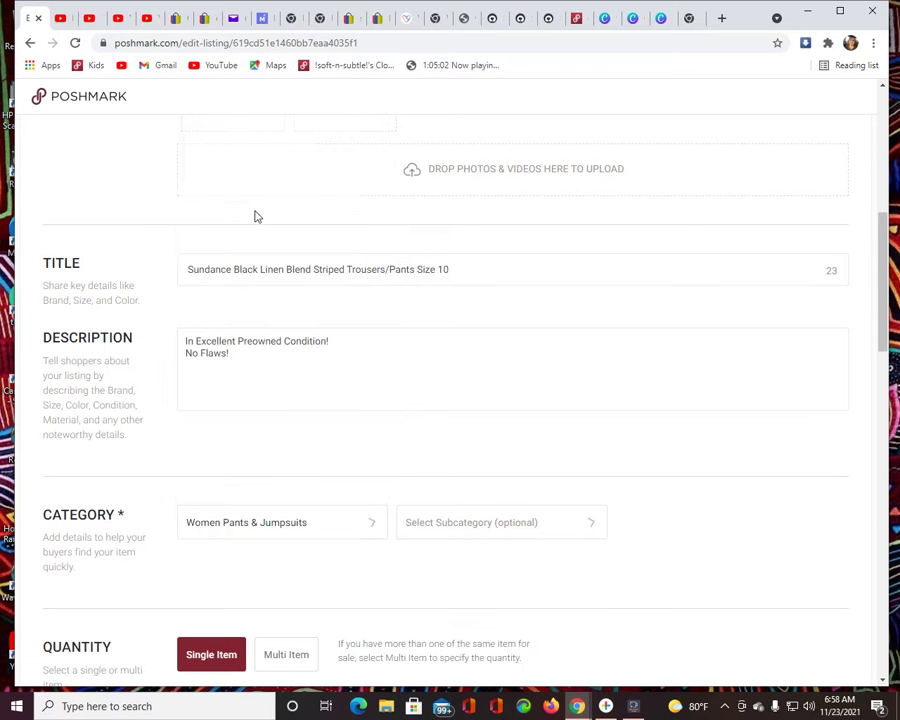
{"action": "left_click", "coordinate": [506, 530]}
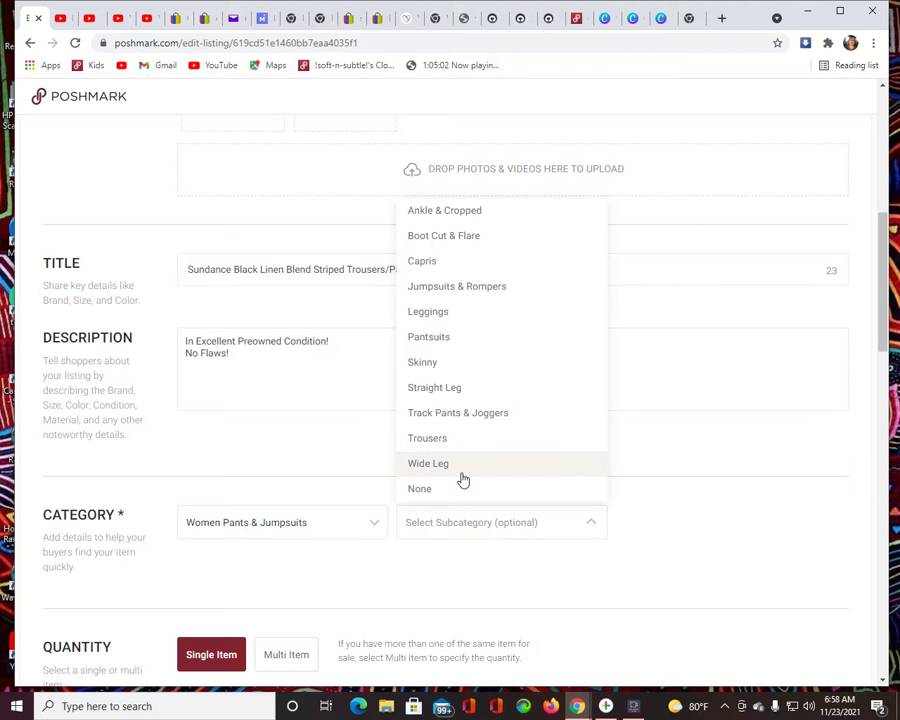
{"action": "left_click", "coordinate": [443, 448]}
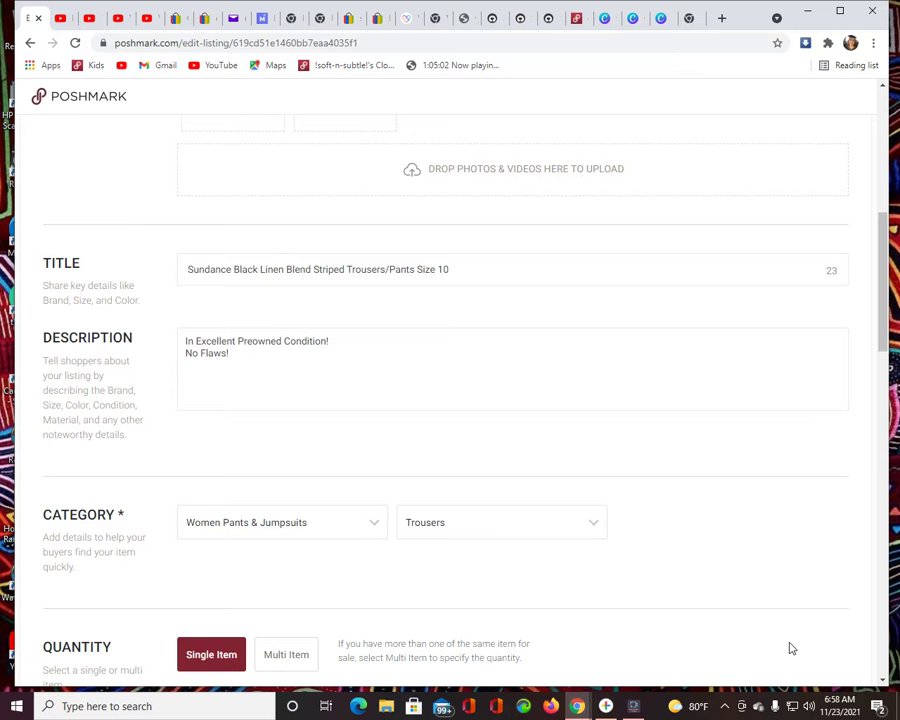
- Set the trousers' size to standard 10 and mark the item as not having tags attached
{"action": "scroll", "coordinate": [884, 632], "scroll_direction": "down", "scroll_amount": 5}
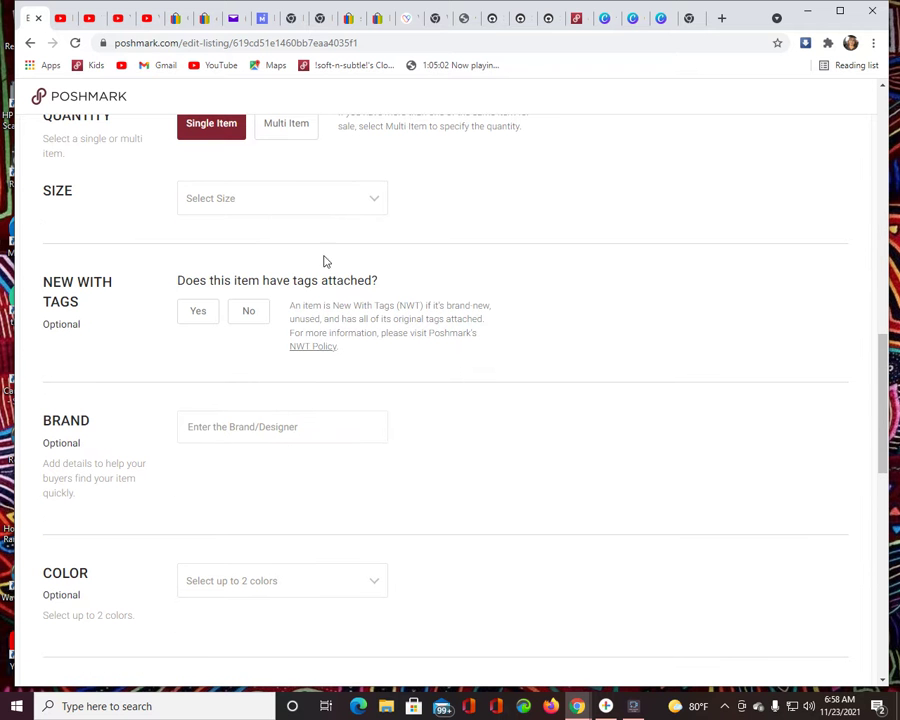
{"action": "left_click", "coordinate": [285, 205]}
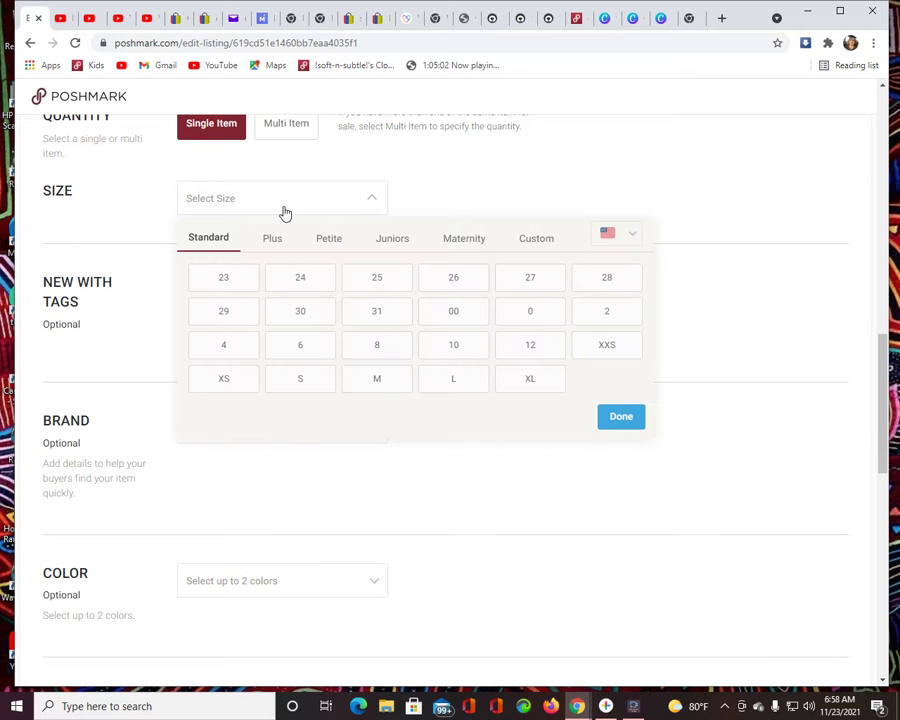
{"action": "left_click", "coordinate": [456, 352]}
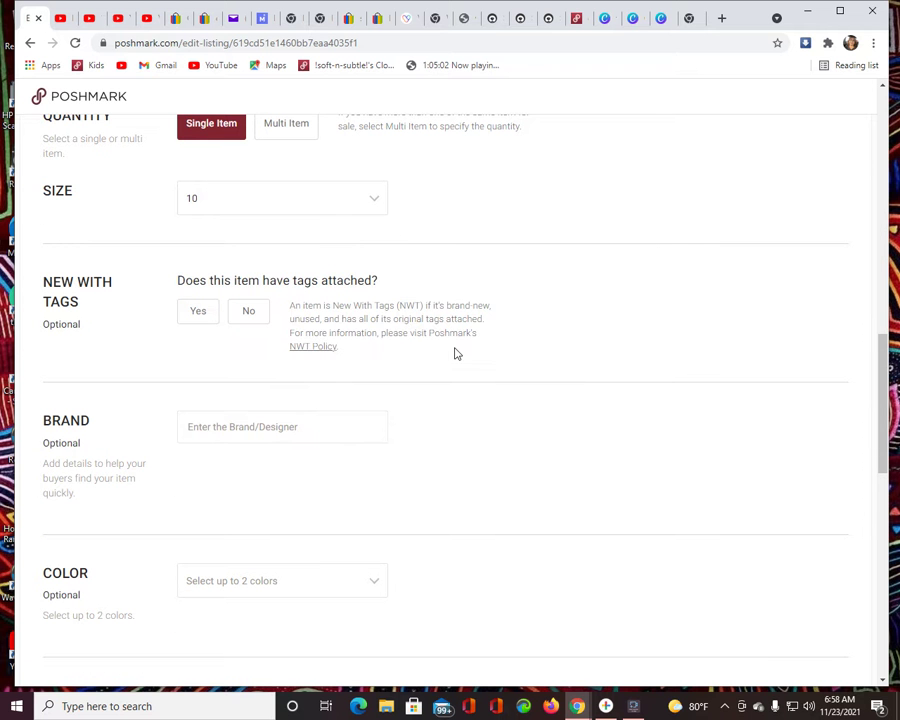
{"action": "left_click", "coordinate": [252, 315]}
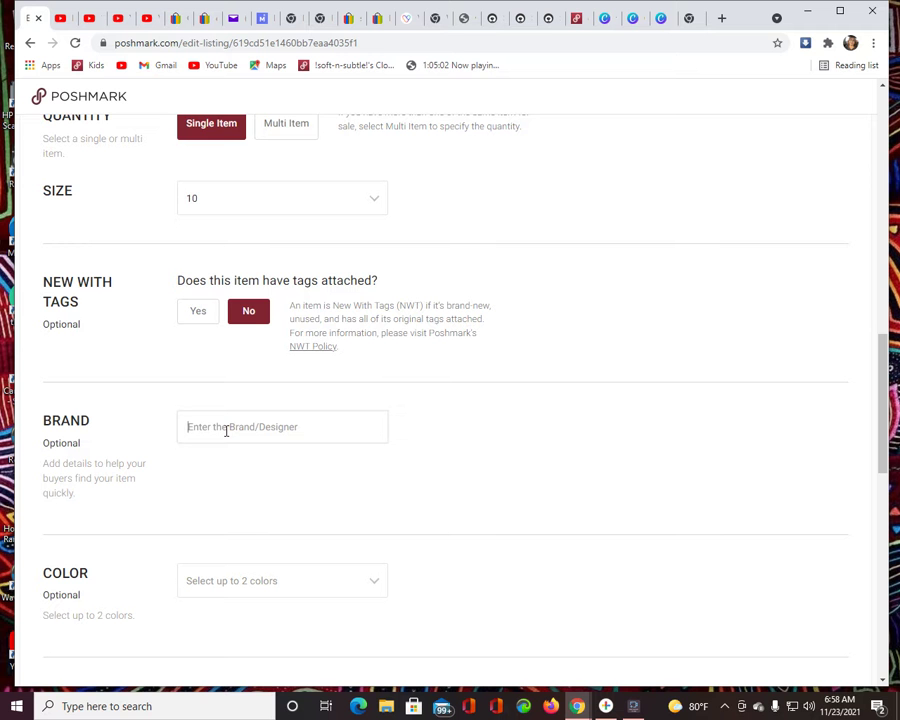
- Set the brand to Sundance and the color to Black
{"action": "type", "text": "Sundance"}
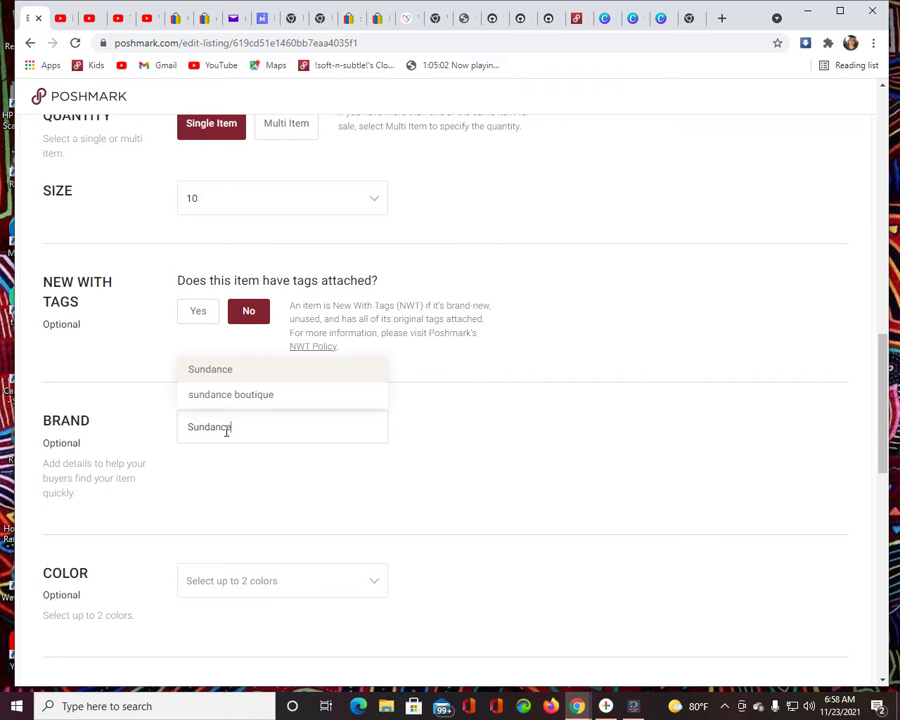
{"action": "left_click", "coordinate": [212, 371]}
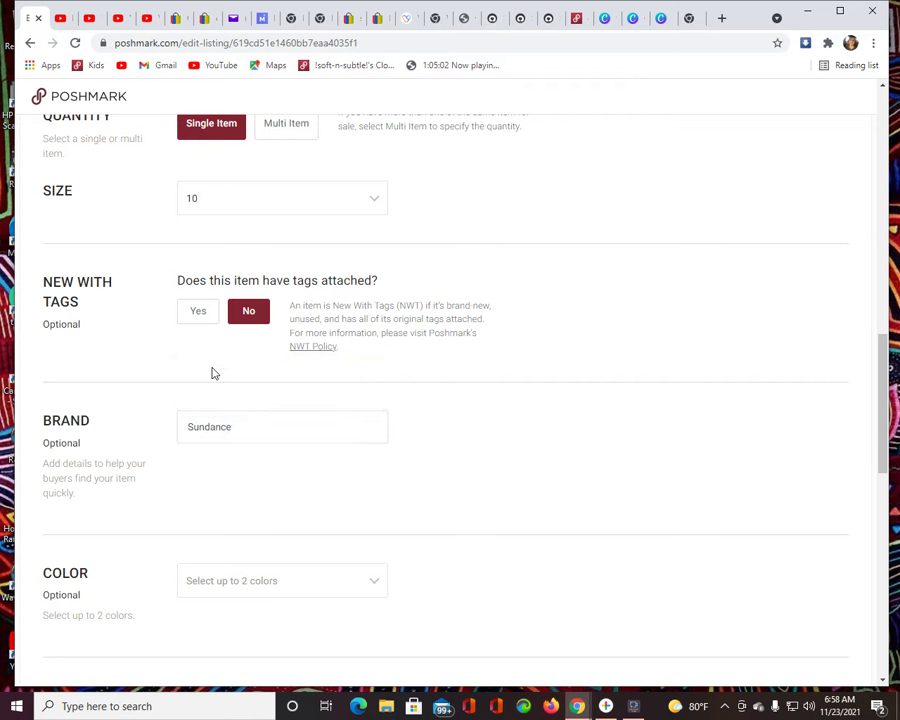
{"action": "left_click", "coordinate": [253, 588]}
{"action": "left_click", "coordinate": [368, 433]}
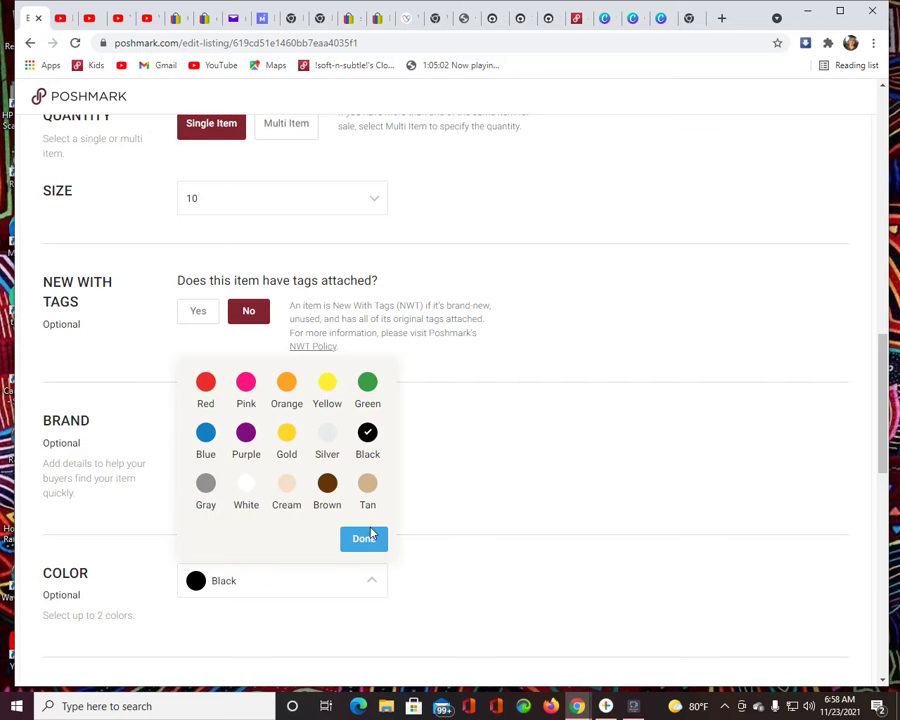
{"action": "left_click", "coordinate": [368, 538]}
- Add the three style tags trousers, striped and career to the listing
{"action": "scroll", "coordinate": [880, 605], "scroll_direction": "down", "scroll_amount": 1}
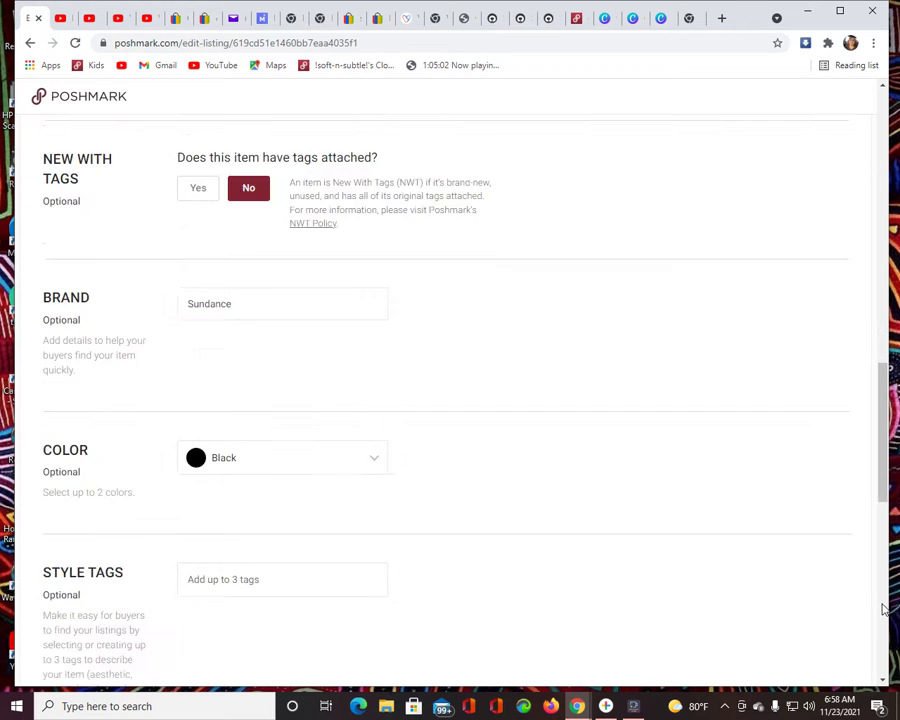
{"action": "scroll", "coordinate": [880, 605], "scroll_direction": "down", "scroll_amount": 3}
{"action": "left_click", "coordinate": [248, 170]}
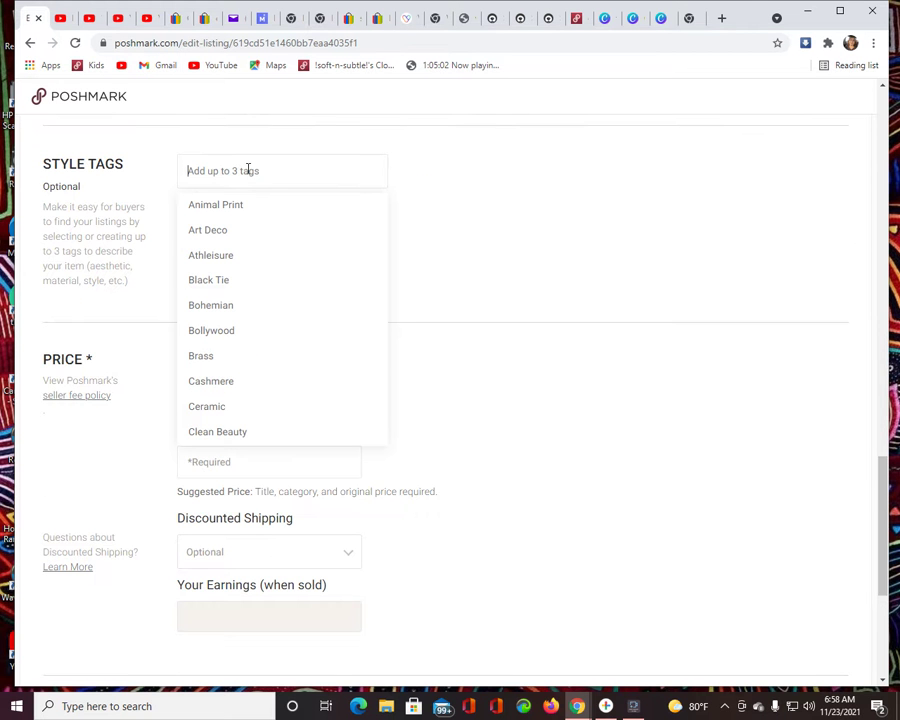
{"action": "type", "text": "trous"}
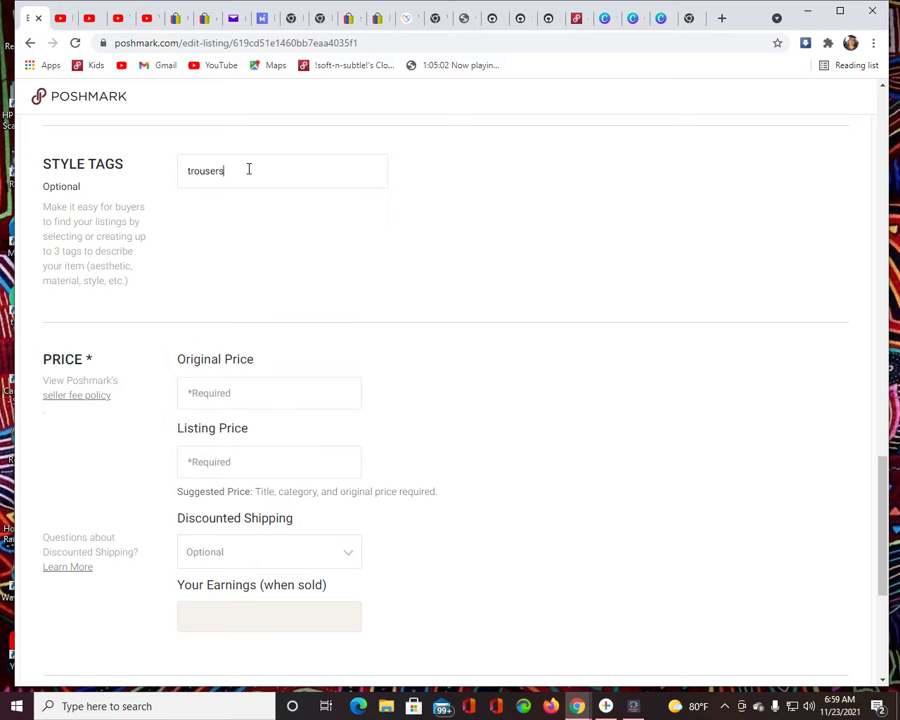
{"action": "type", "text": "ers"}
{"action": "key", "text": "Return"}
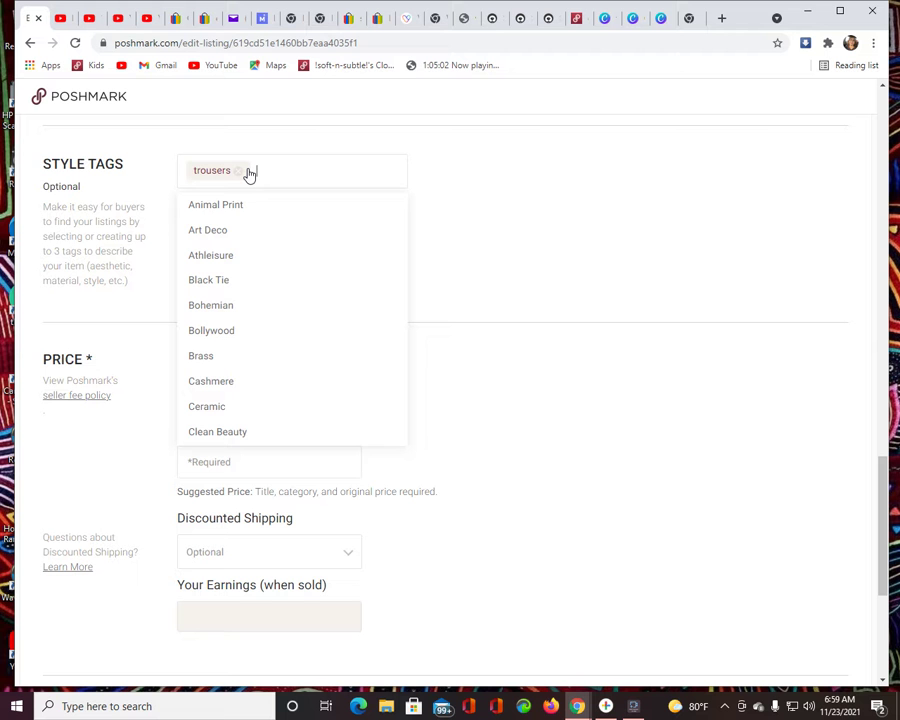
{"action": "type", "text": "st"}
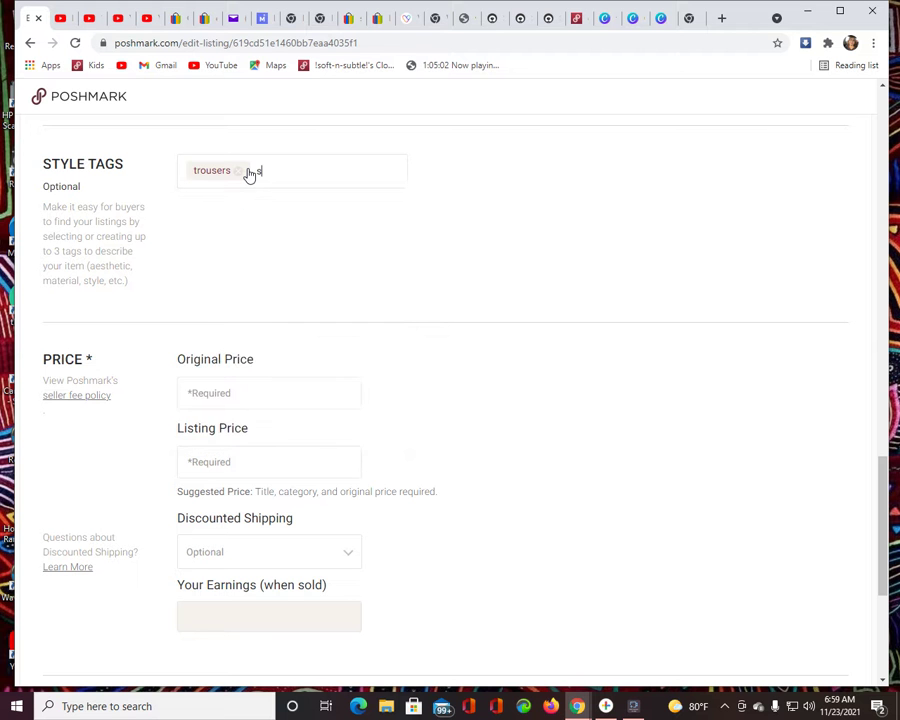
{"action": "type", "text": "riped"}
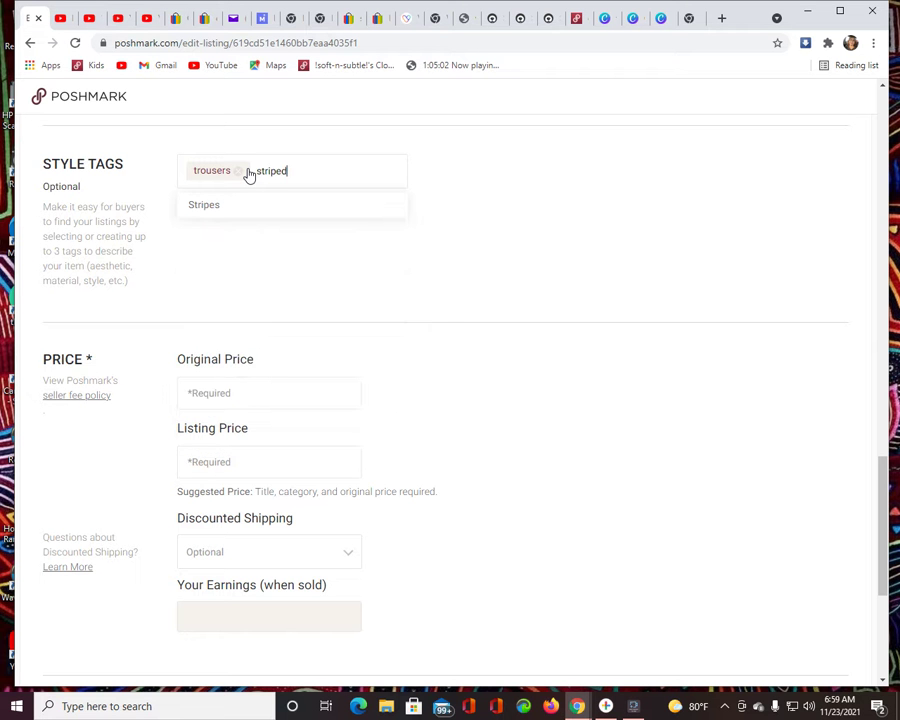
{"action": "key", "text": "Return"}
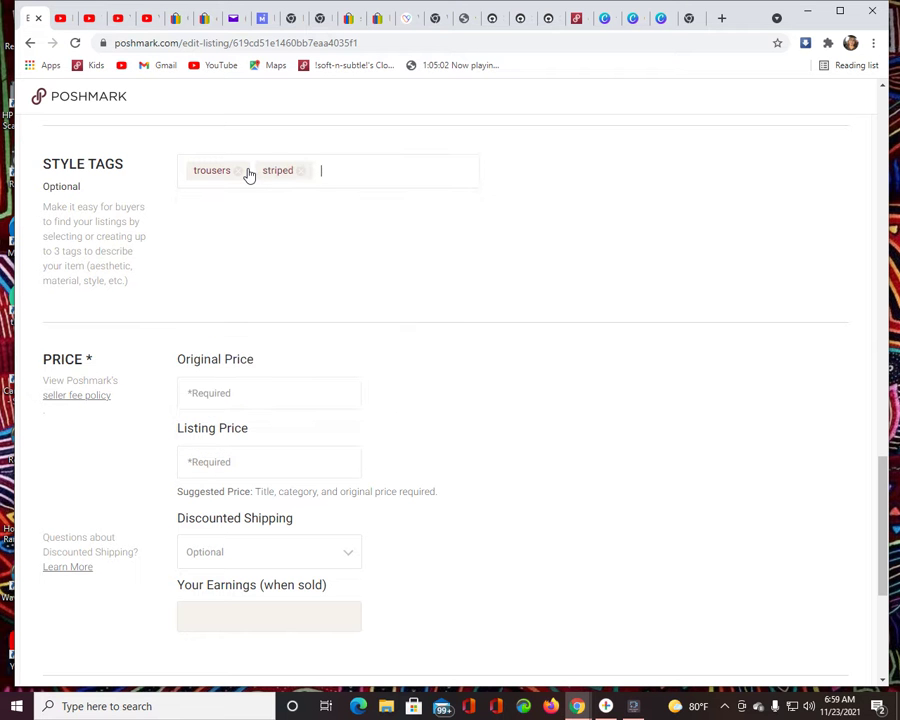
{"action": "type", "text": "career"}
{"action": "key", "text": "Return"}
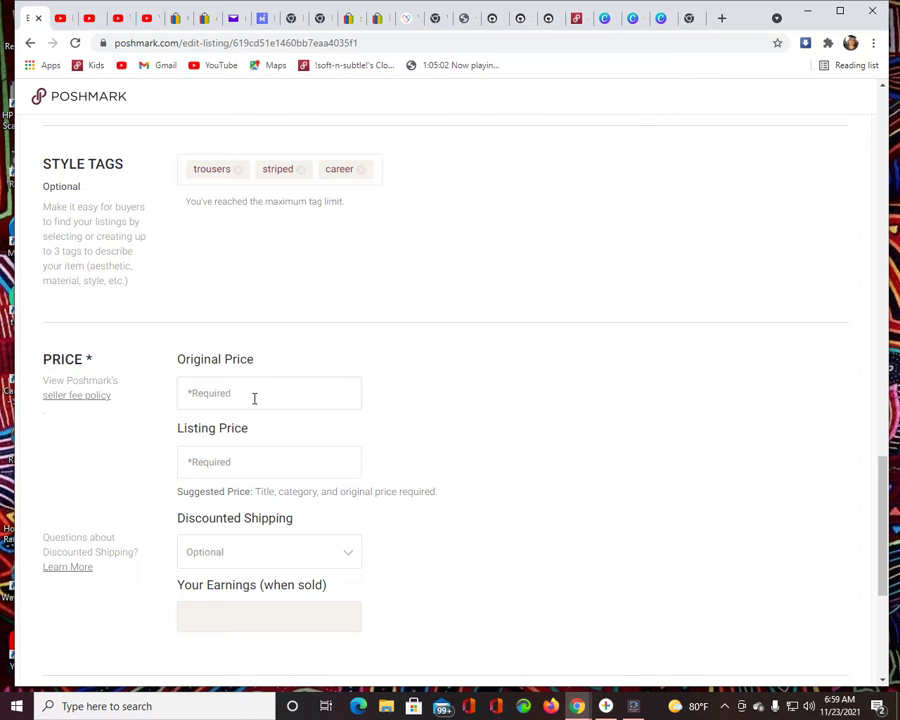
- Set the original price to 0 and browse the similar sold listings behind the suggested price range
{"action": "type", "text": "0"}
{"action": "left_click", "coordinate": [251, 461]}
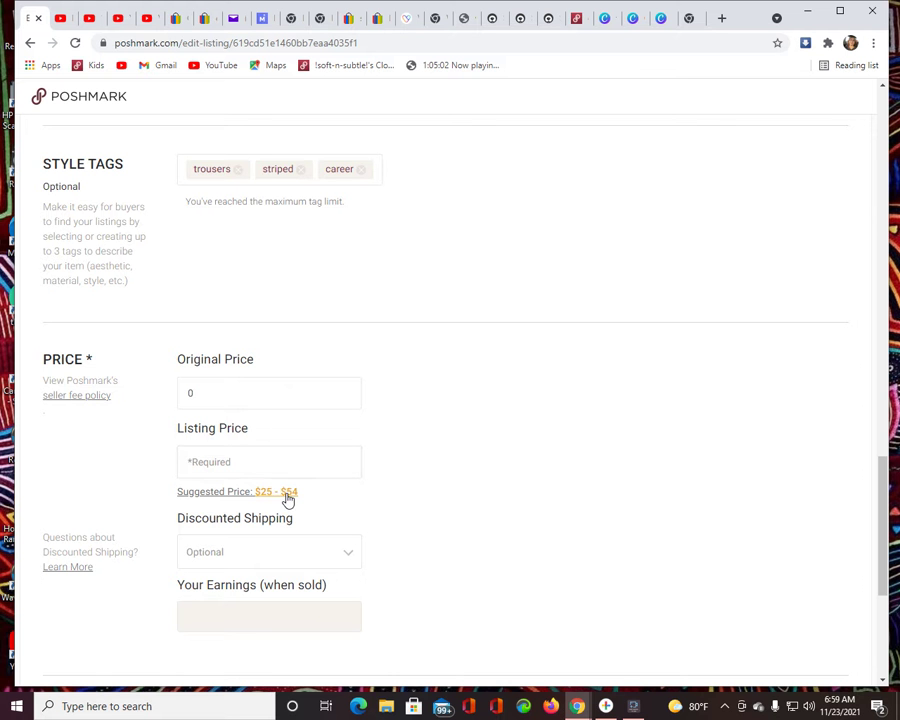
{"action": "left_click", "coordinate": [287, 498]}
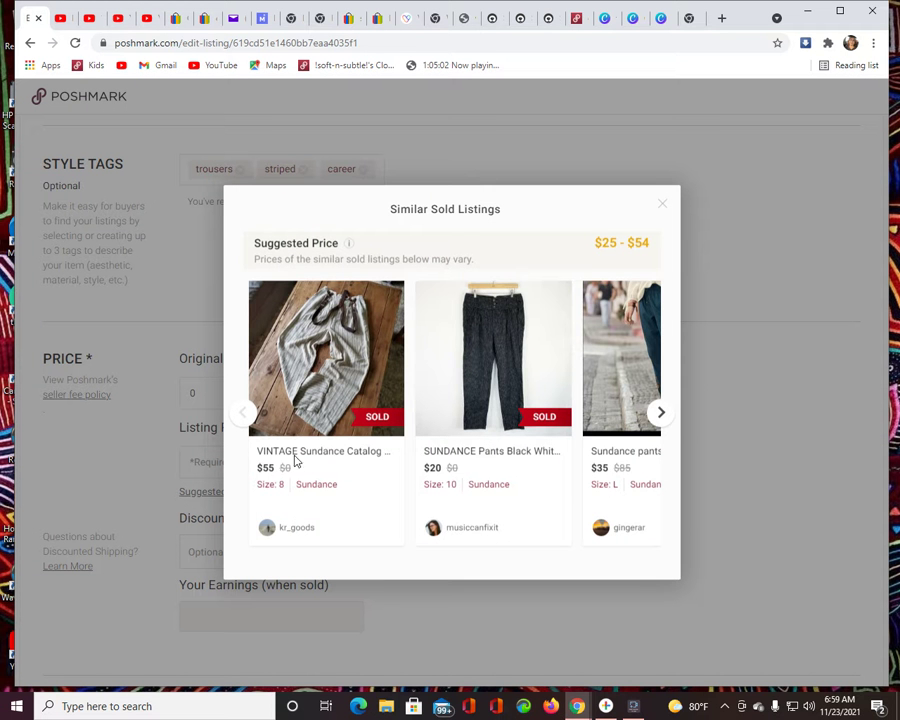
{"action": "left_click", "coordinate": [659, 424]}
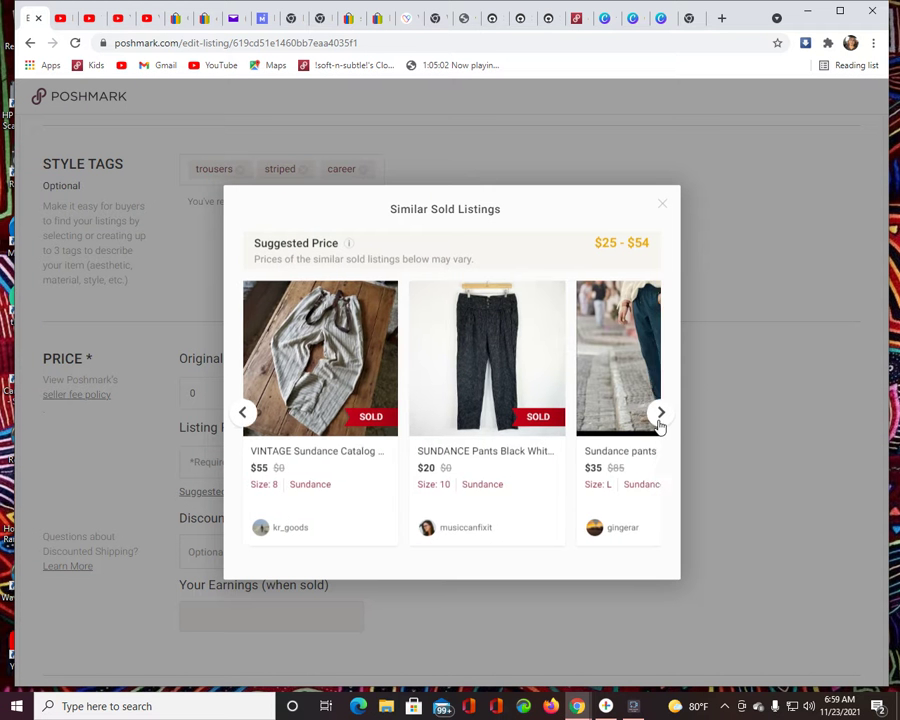
{"action": "left_click", "coordinate": [659, 424]}
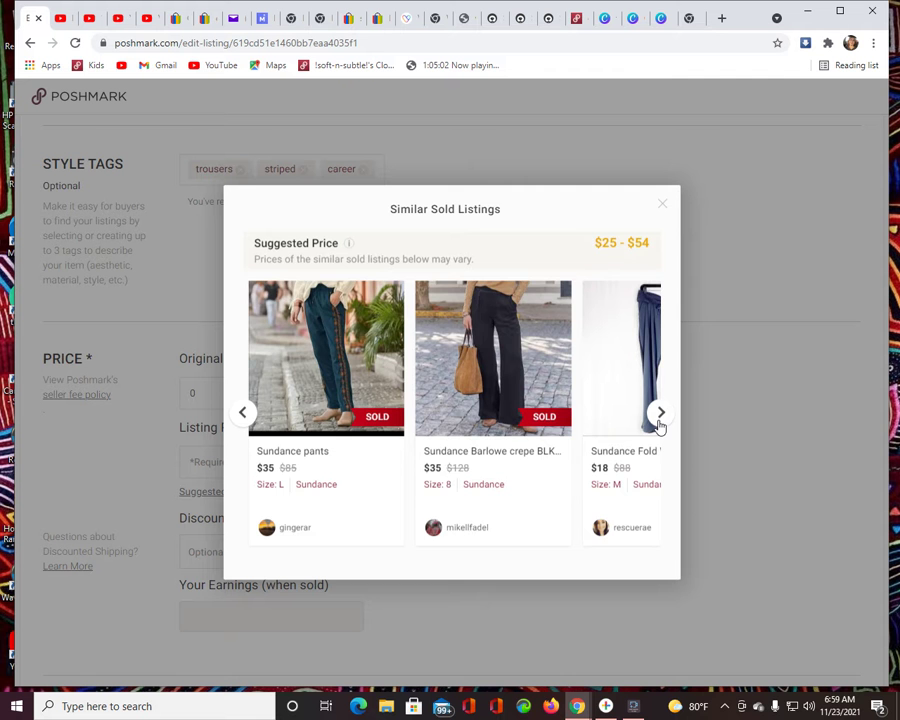
{"action": "left_click", "coordinate": [659, 413]}
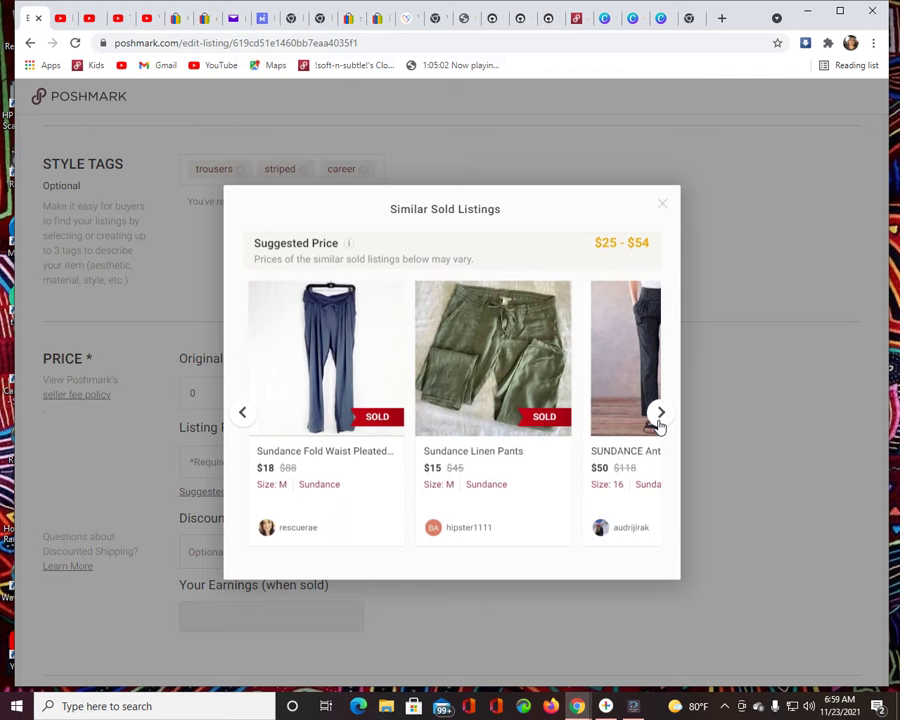
{"action": "left_click", "coordinate": [659, 413]}
{"action": "left_click", "coordinate": [659, 424]}
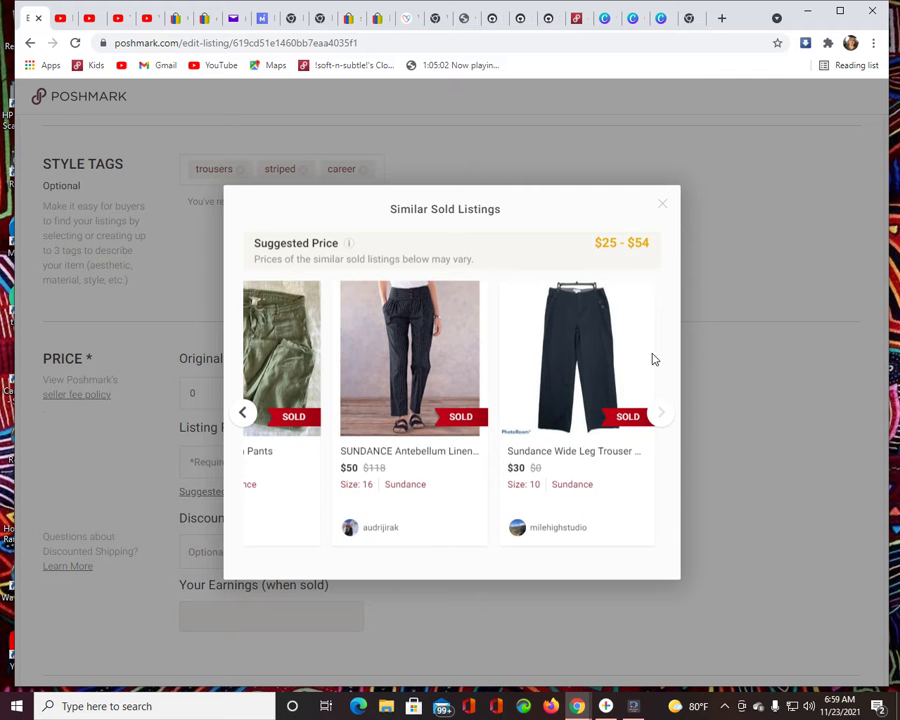
{"action": "left_click", "coordinate": [661, 205]}
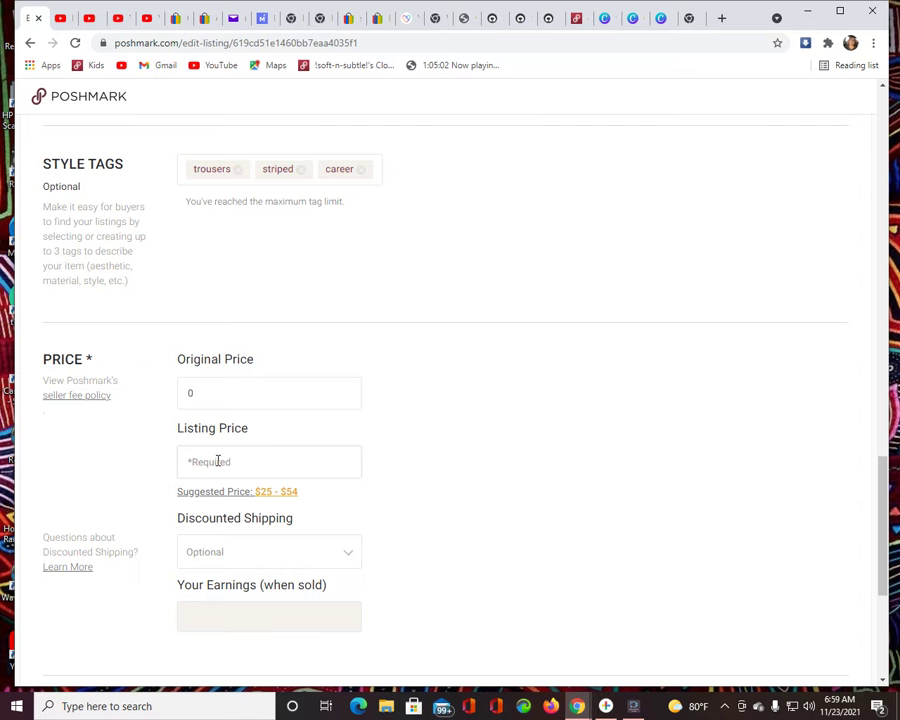
- Set the listing price to 25 and publish the listing with sharing to Facebook turned off
{"action": "left_click", "coordinate": [218, 461]}
{"action": "type", "text": "25"}
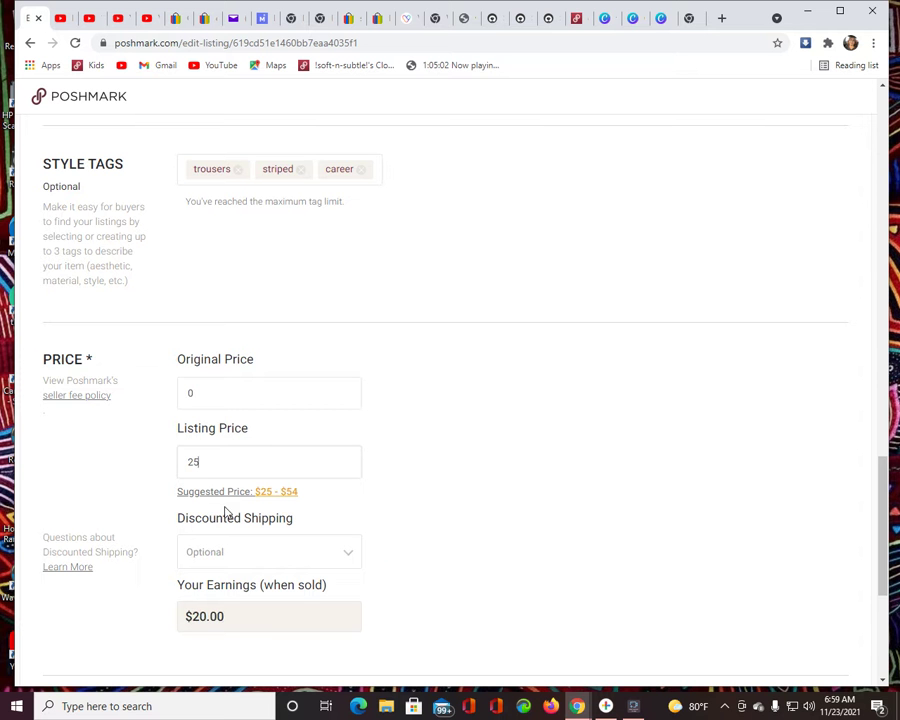
{"action": "left_click", "coordinate": [881, 645]}
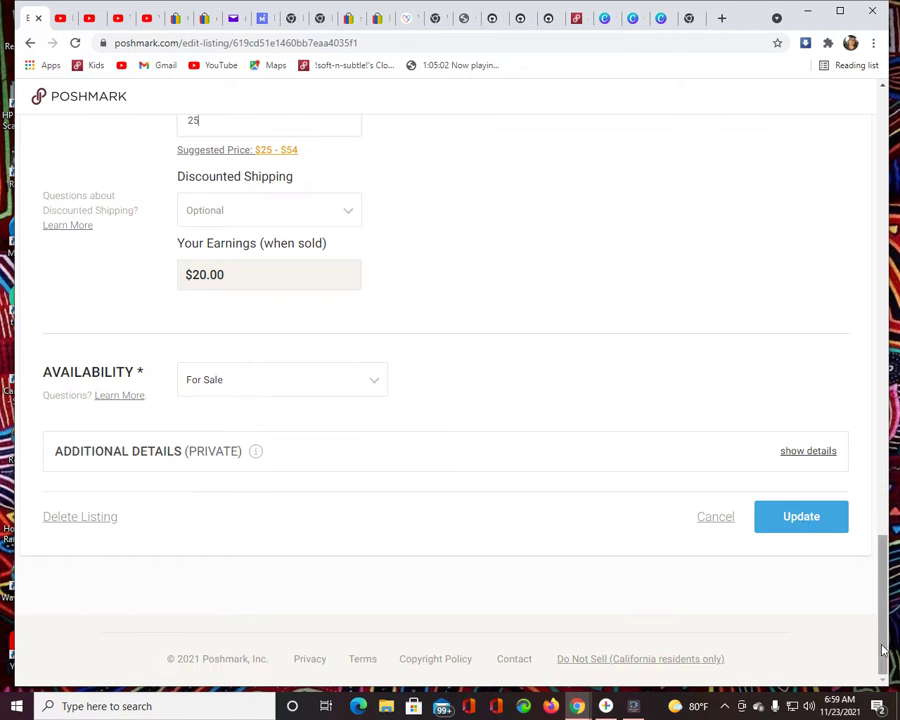
{"action": "left_click", "coordinate": [802, 522]}
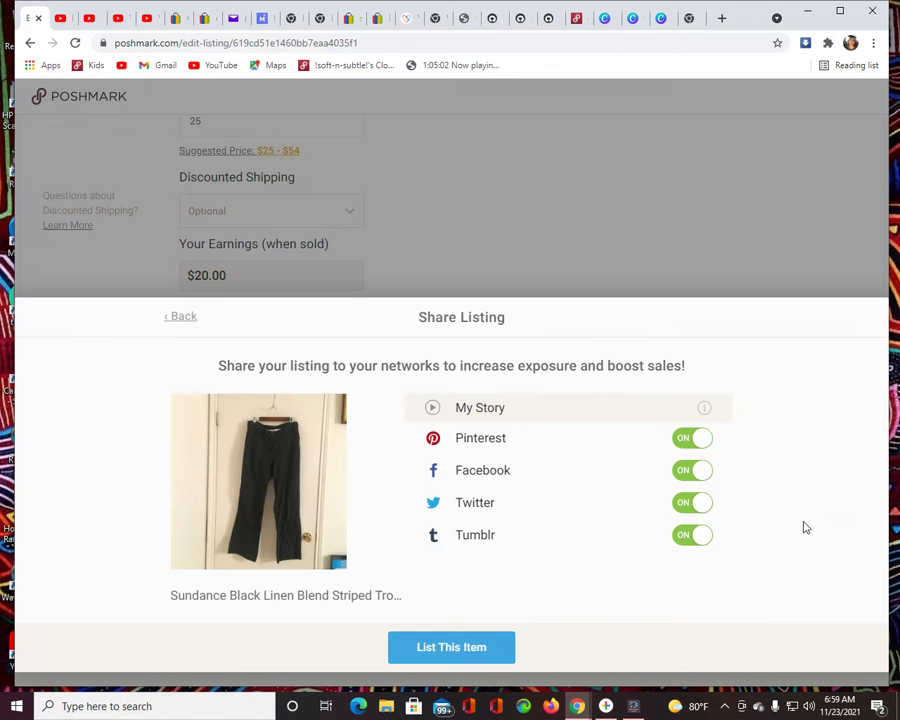
{"action": "left_click", "coordinate": [684, 474]}
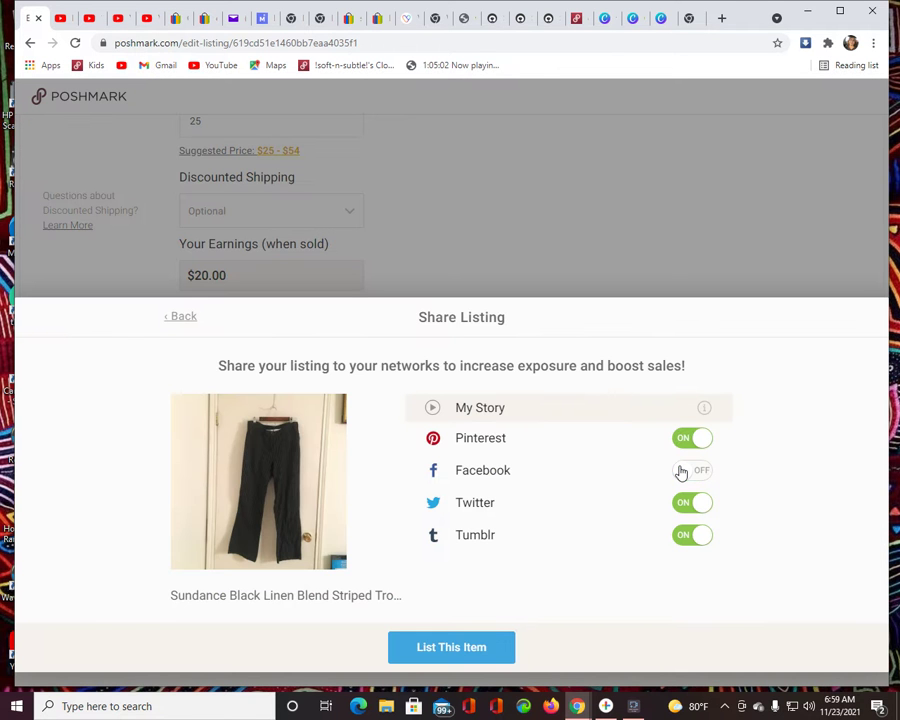
{"action": "left_click", "coordinate": [475, 650]}
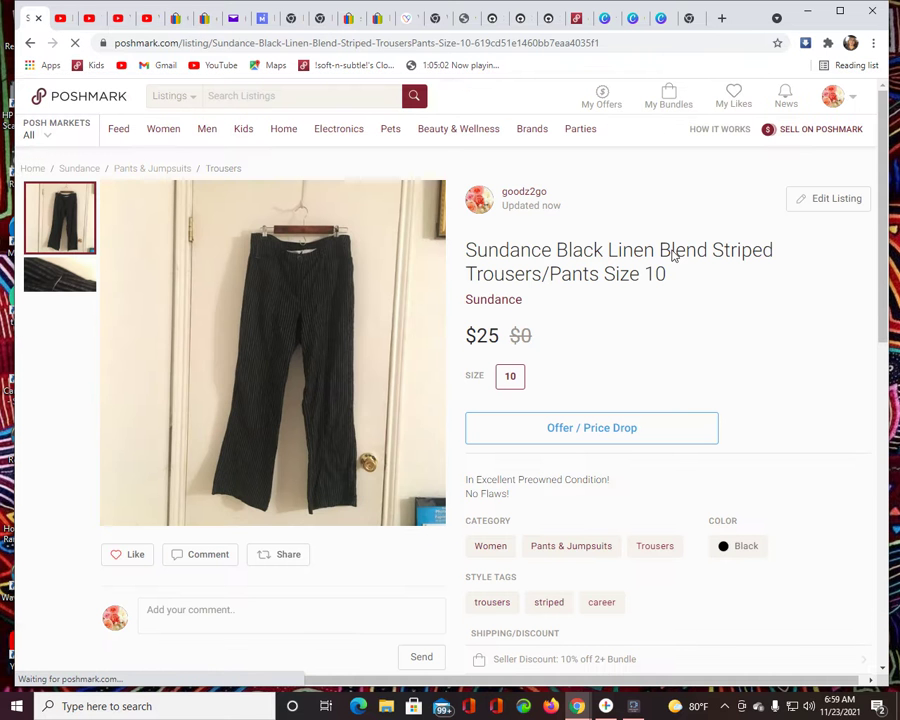
- Return to the selling page and open the remaining draft, the brown Sundance Size 10 Striped Trousers, for editing
{"action": "left_click", "coordinate": [832, 100]}
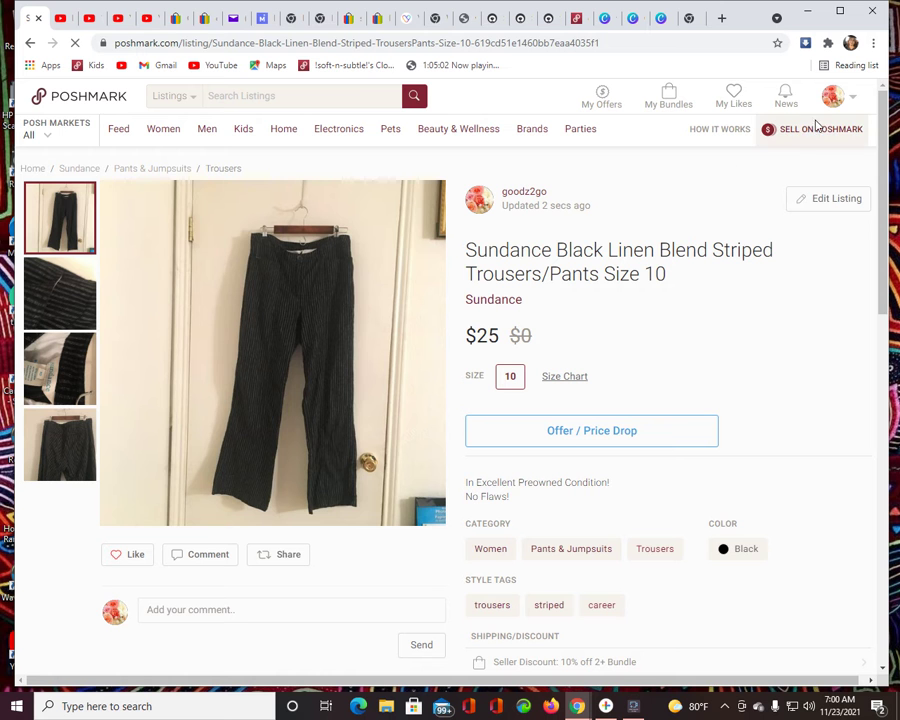
{"action": "left_click", "coordinate": [812, 135]}
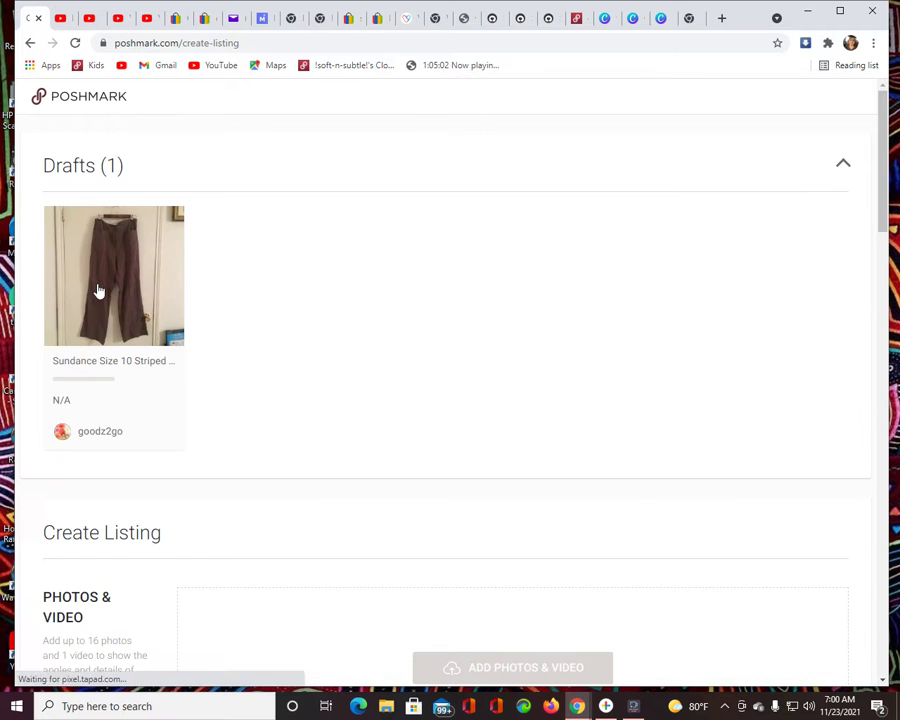
{"action": "left_click", "coordinate": [101, 283]}
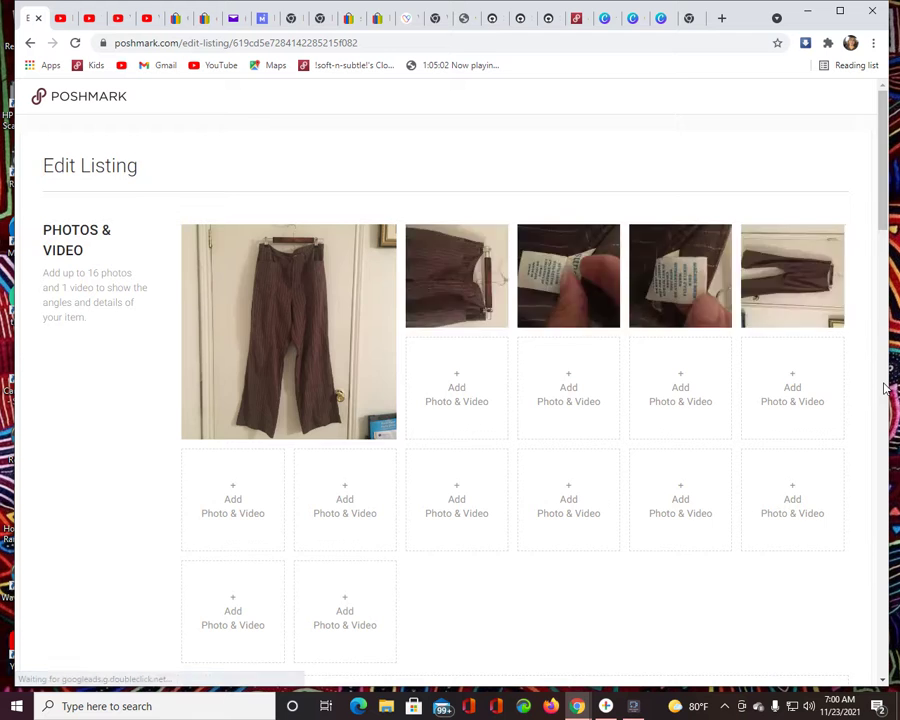
- Set the brown trousers draft's category to Women Pants & Jumpsuits with the subcategory Trousers
{"action": "scroll", "coordinate": [884, 388], "scroll_direction": "down", "scroll_amount": 5}
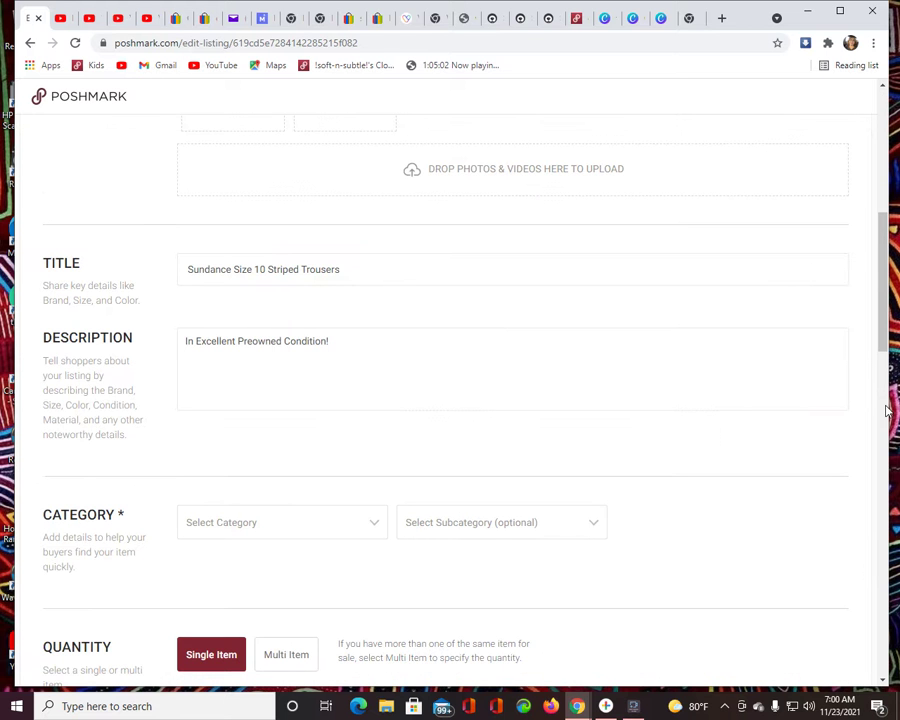
{"action": "left_click", "coordinate": [376, 523]}
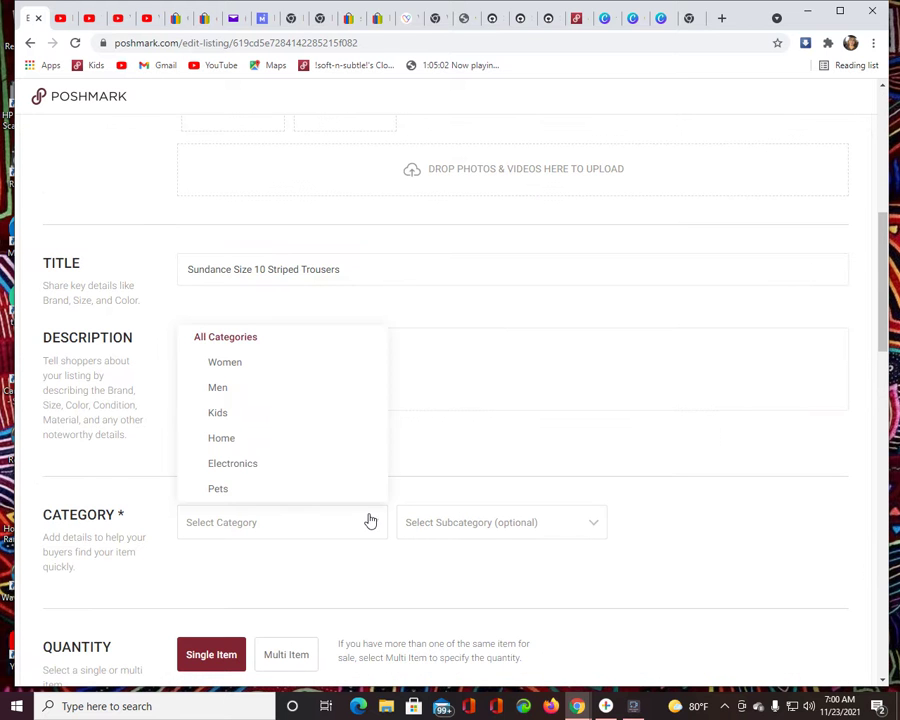
{"action": "left_click", "coordinate": [256, 369]}
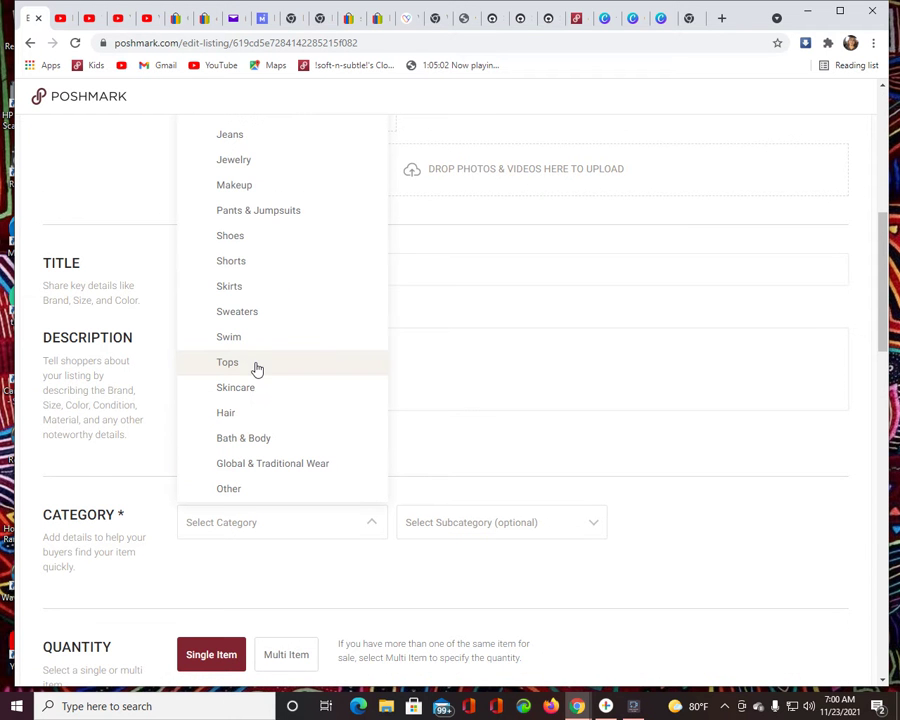
{"action": "left_click", "coordinate": [259, 212]}
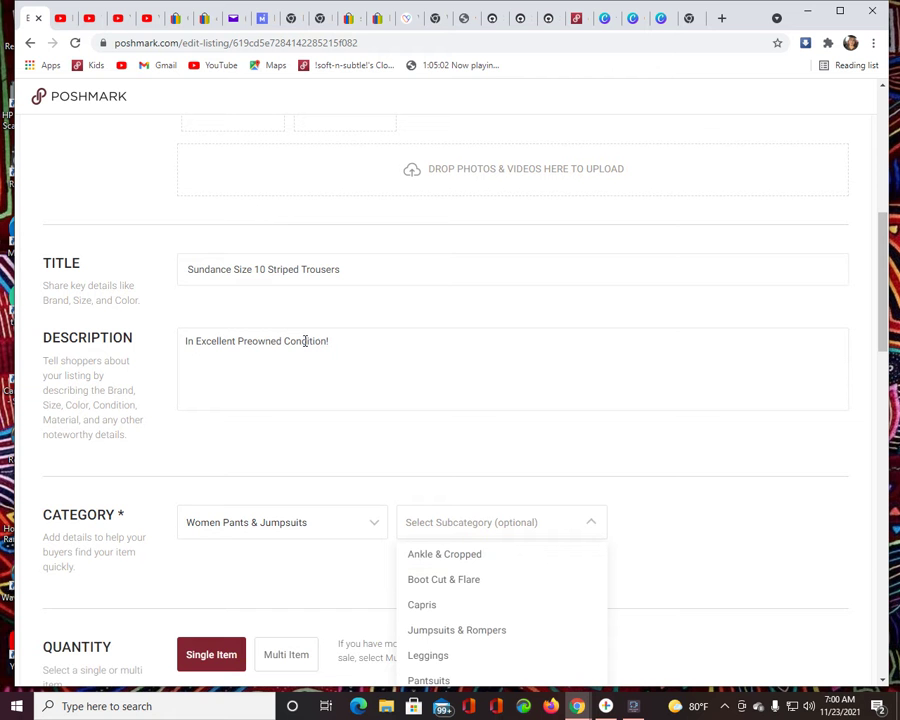
{"action": "left_click", "coordinate": [671, 584]}
{"action": "left_click", "coordinate": [593, 528]}
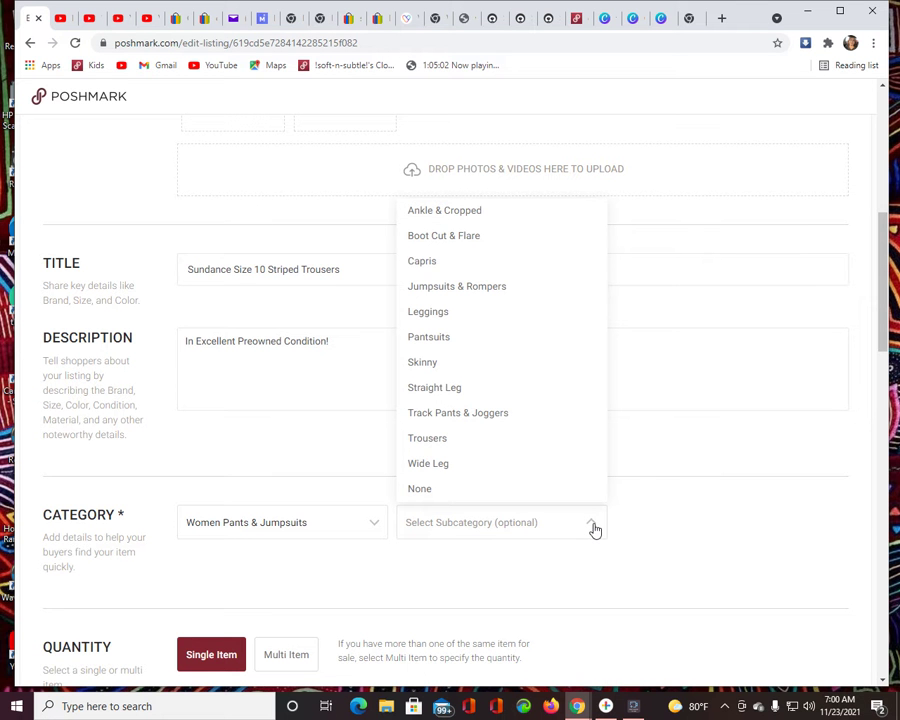
{"action": "left_click", "coordinate": [440, 442]}
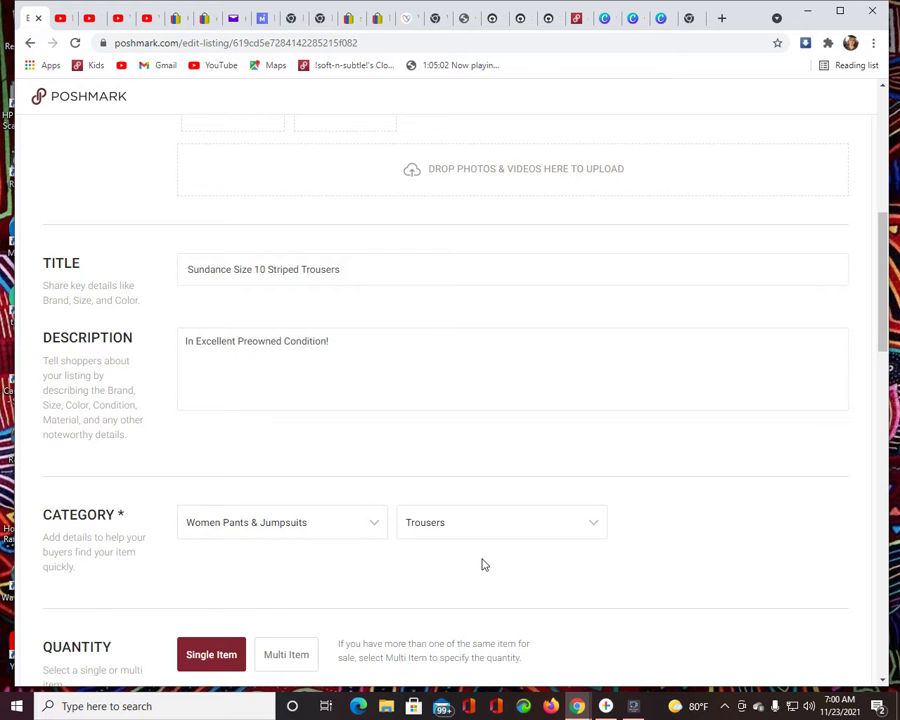
- Choose standard size 10 for the brown trousers and mark them as having no tags attached
{"action": "scroll", "coordinate": [483, 565], "scroll_direction": "down", "scroll_amount": 3}
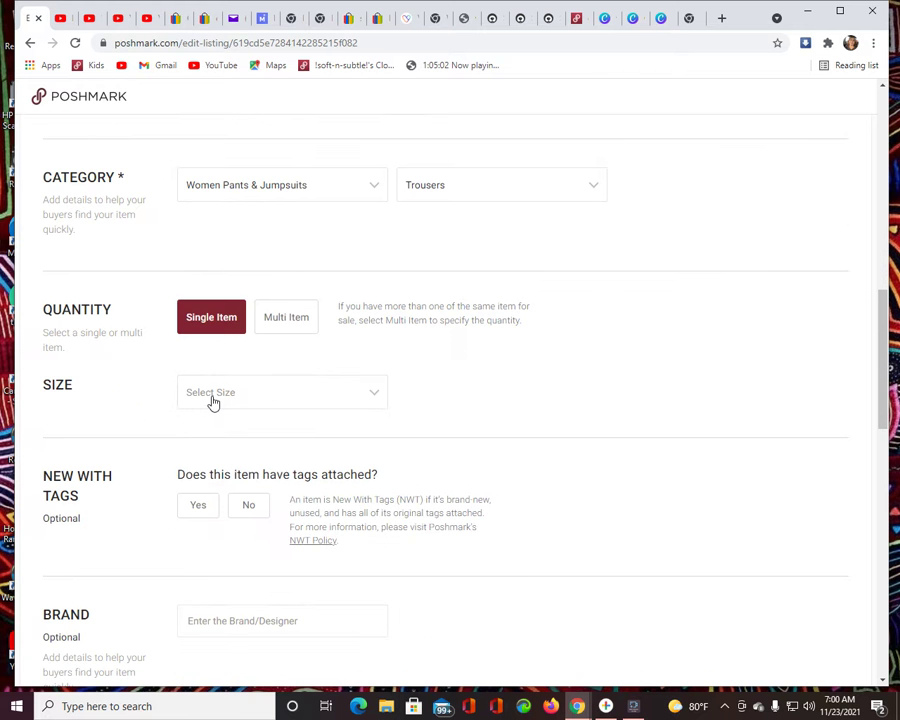
{"action": "left_click", "coordinate": [212, 401]}
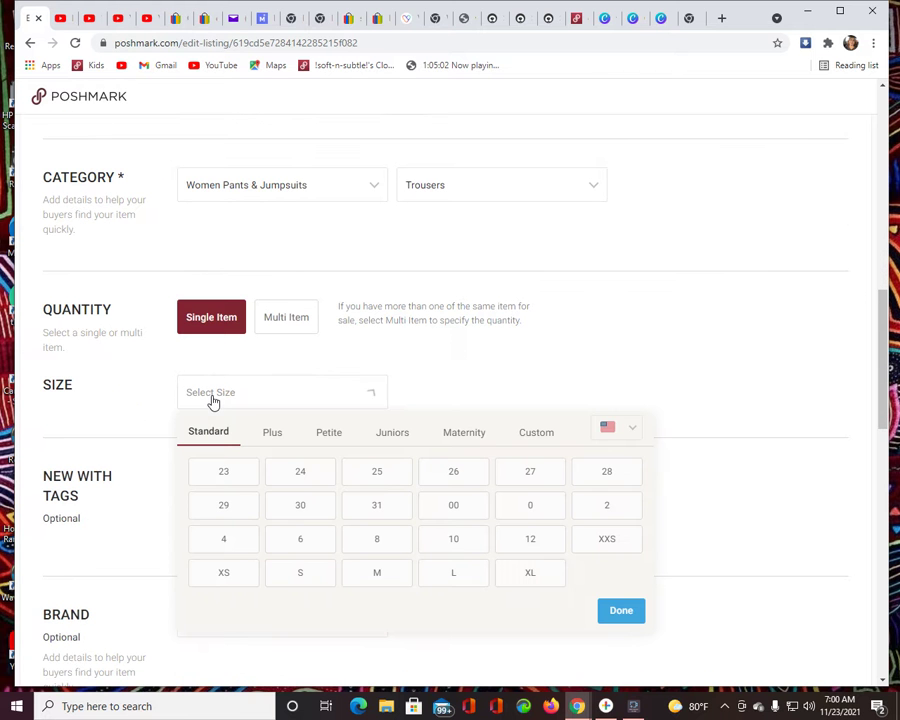
{"action": "left_click", "coordinate": [454, 538]}
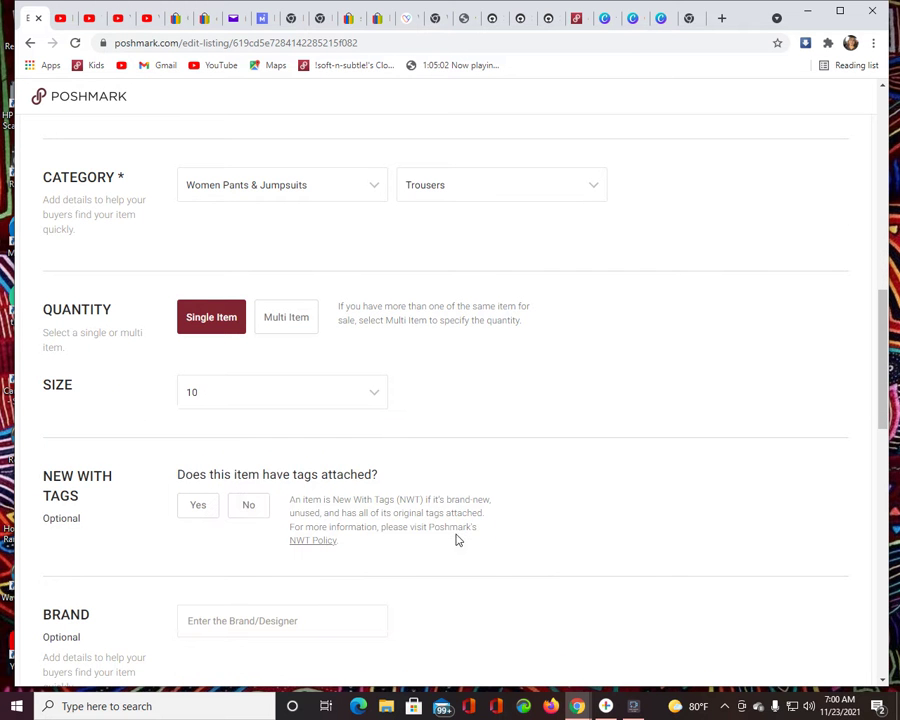
{"action": "left_click", "coordinate": [246, 505]}
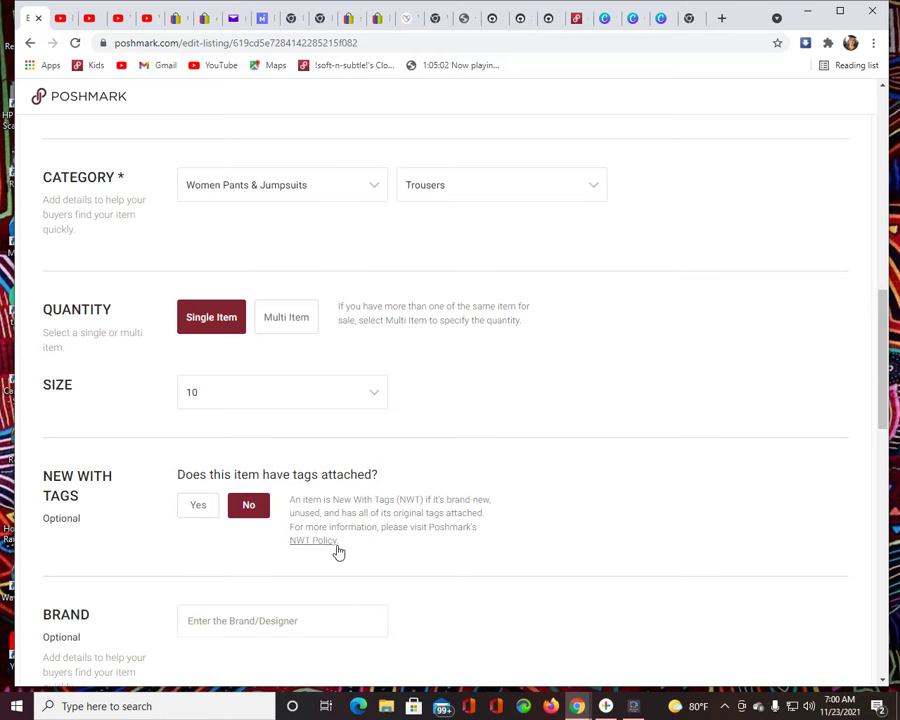
- Enter Sundance as the brown trousers' brand and choose Tan as their color
{"action": "left_click", "coordinate": [280, 621]}
{"action": "type", "text": "Sunda"}
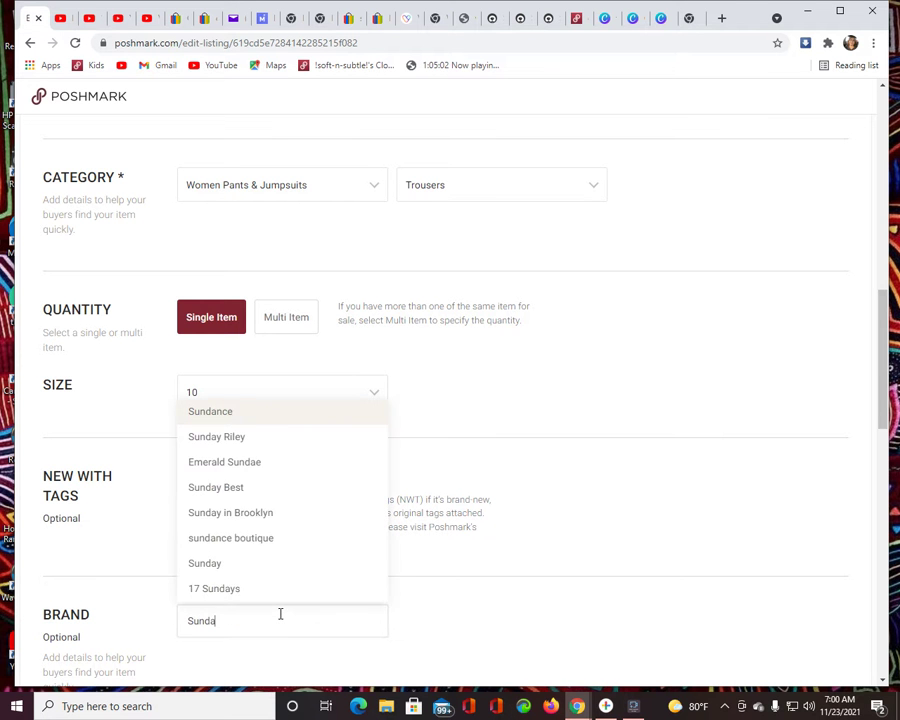
{"action": "left_click", "coordinate": [222, 414]}
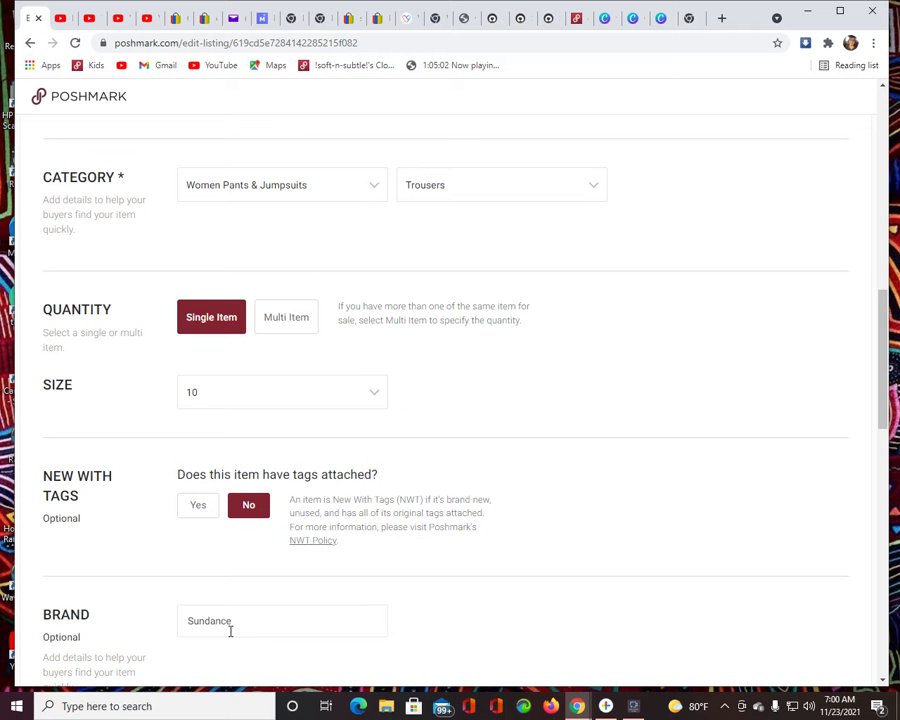
{"action": "scroll", "coordinate": [667, 609], "scroll_direction": "down", "scroll_amount": 3}
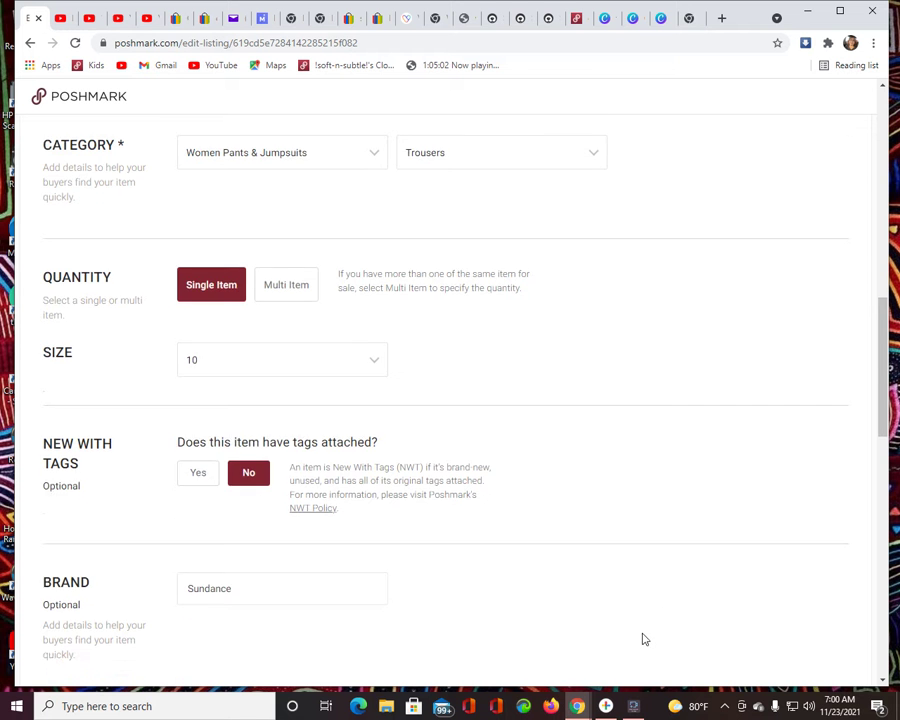
{"action": "left_click", "coordinate": [230, 446]}
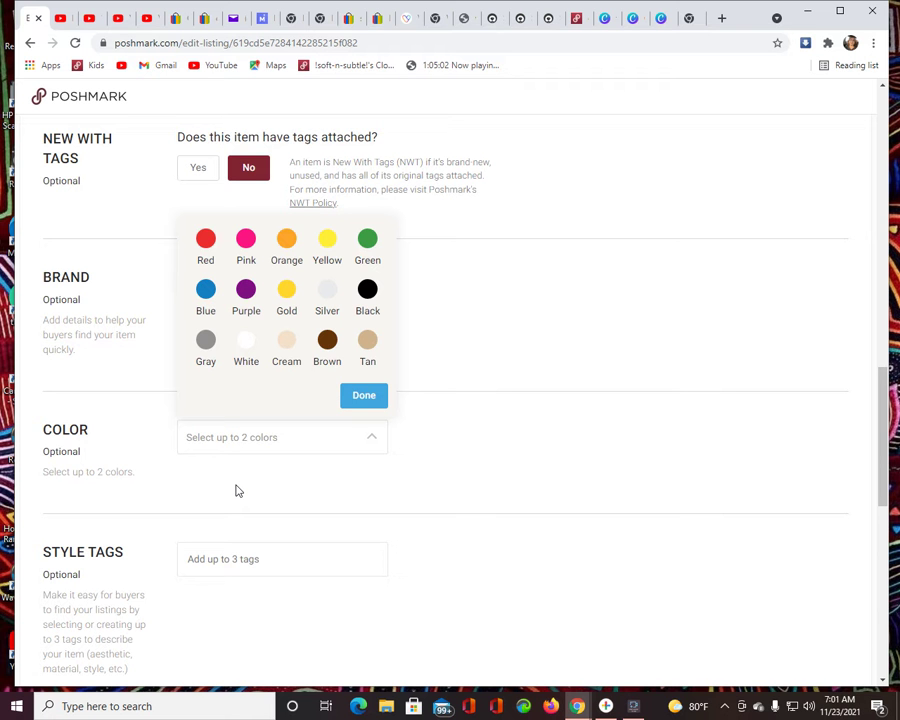
{"action": "left_click", "coordinate": [369, 342]}
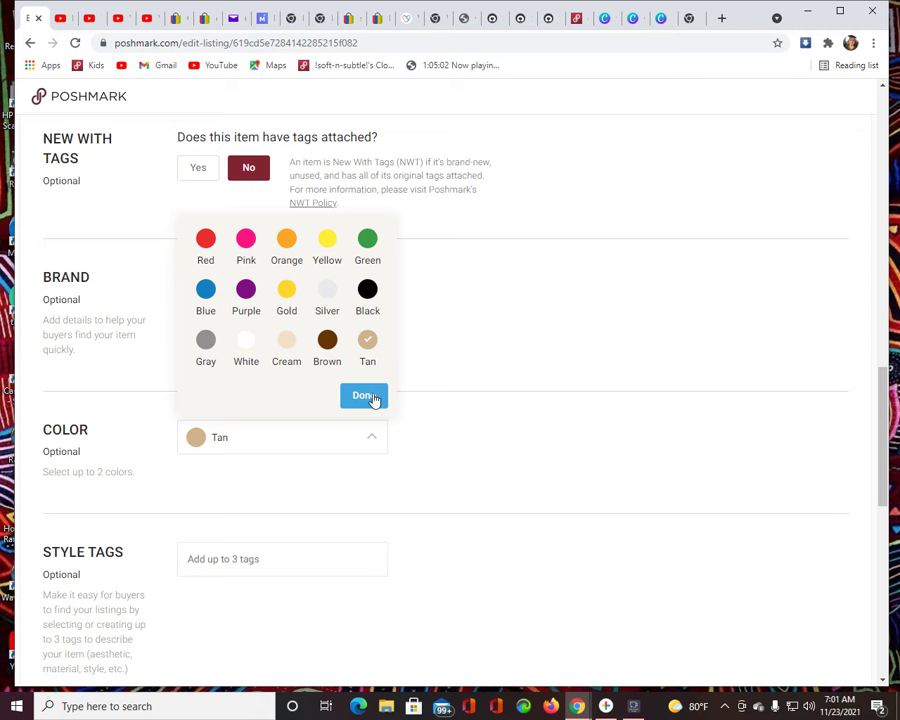
{"action": "left_click", "coordinate": [371, 396]}
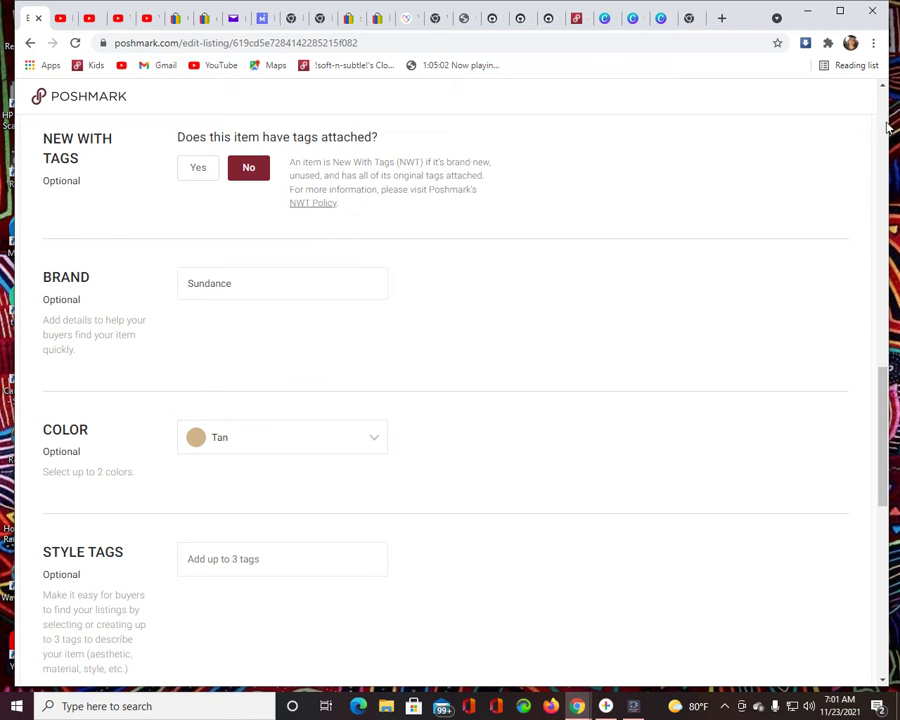
- Check the trousers' photos and change the listing color from Tan to Brown
{"action": "scroll", "coordinate": [884, 110], "scroll_direction": "up", "scroll_amount": 10}
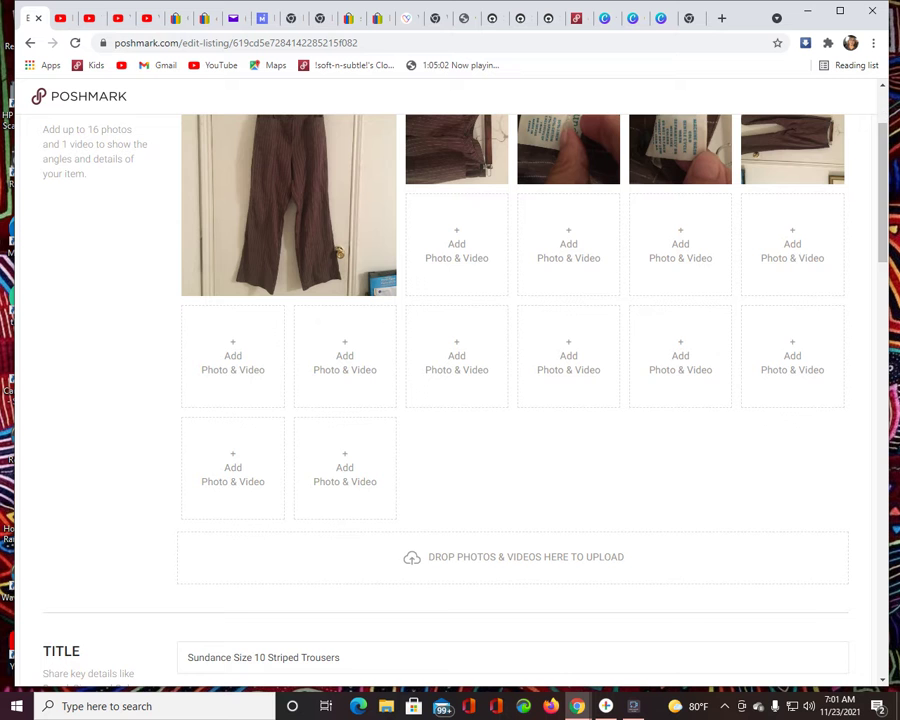
{"action": "scroll", "coordinate": [884, 426], "scroll_direction": "down", "scroll_amount": 5}
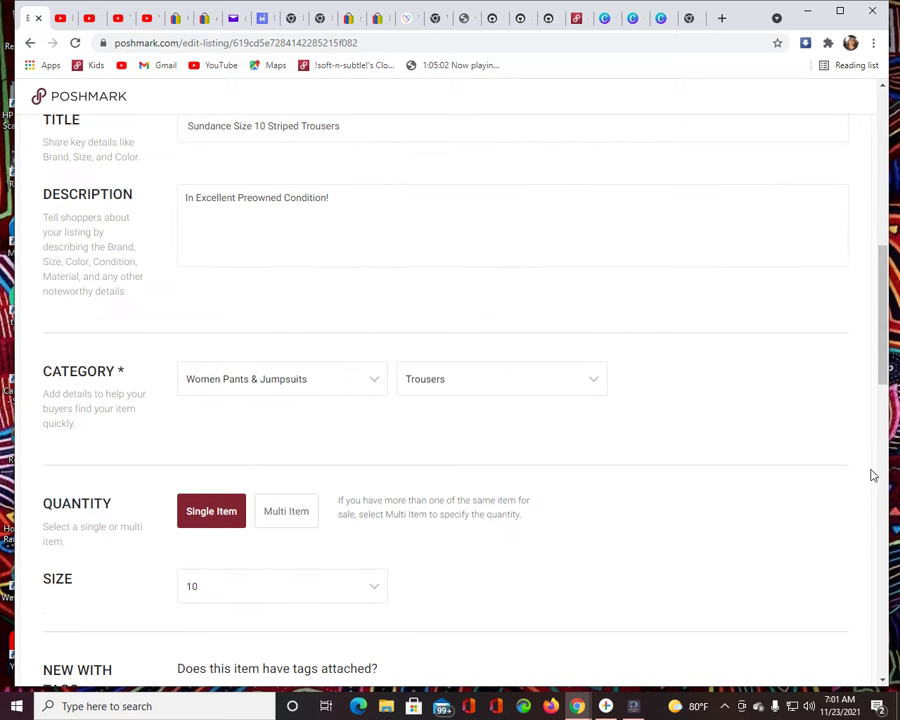
{"action": "scroll", "coordinate": [879, 504], "scroll_direction": "down", "scroll_amount": 5}
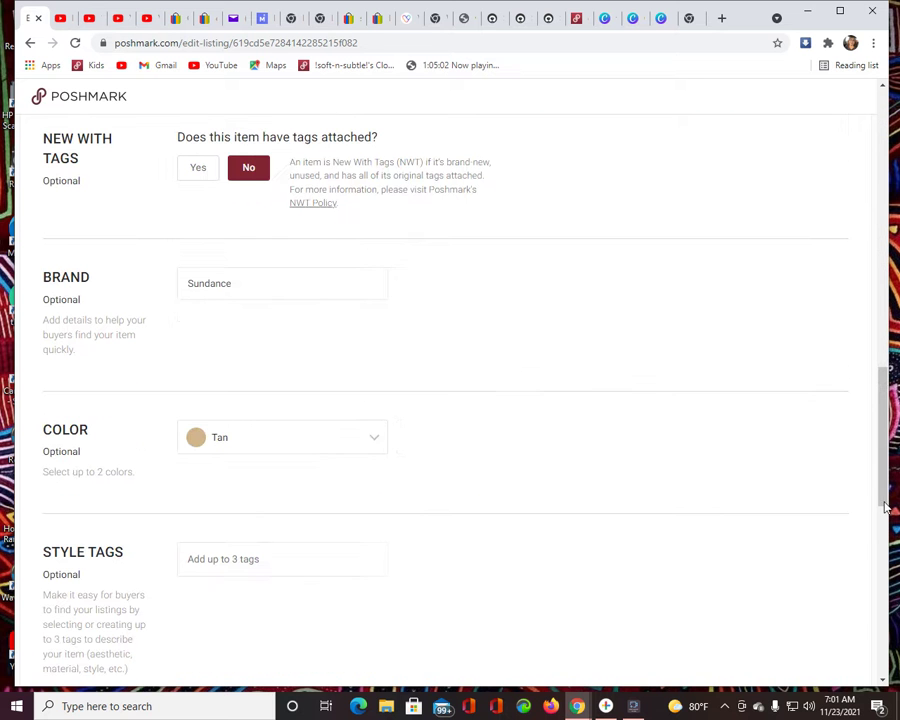
{"action": "left_click", "coordinate": [286, 453]}
{"action": "left_click", "coordinate": [329, 341]}
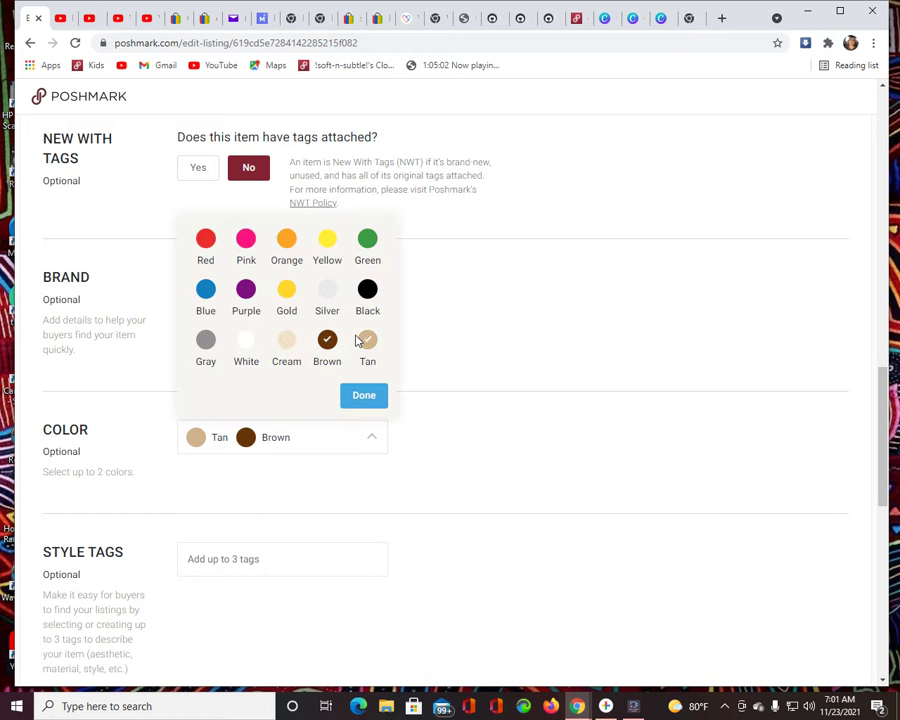
{"action": "left_click", "coordinate": [367, 343]}
{"action": "left_click", "coordinate": [364, 395]}
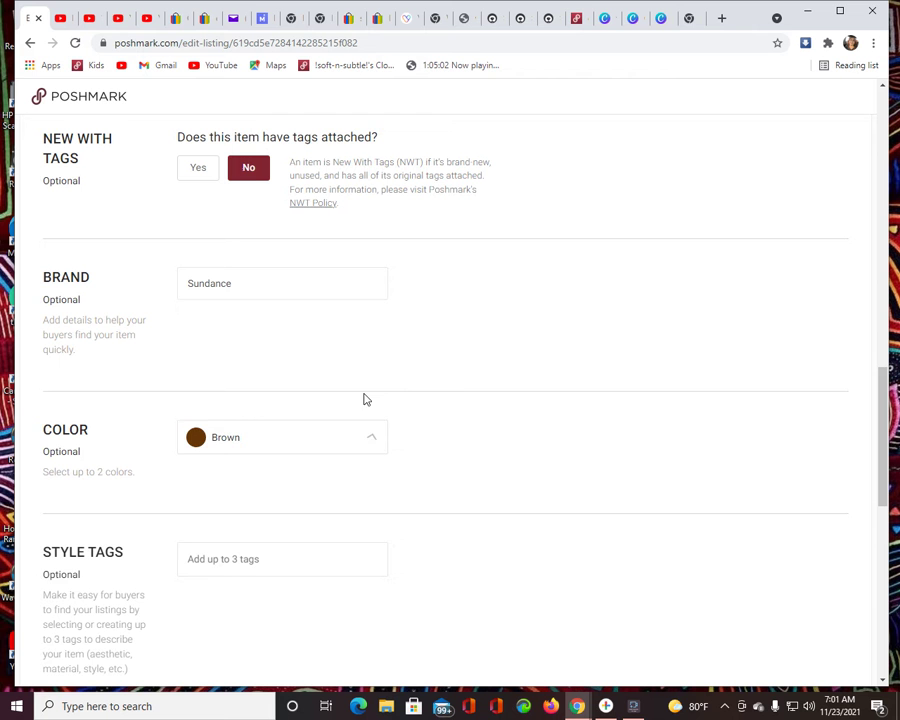
- Add the style tags Trousers, striped and career to the brown trousers listing
{"action": "left_click", "coordinate": [297, 561]}
{"action": "type", "text": "Trousers"}
{"action": "key", "text": "Return"}
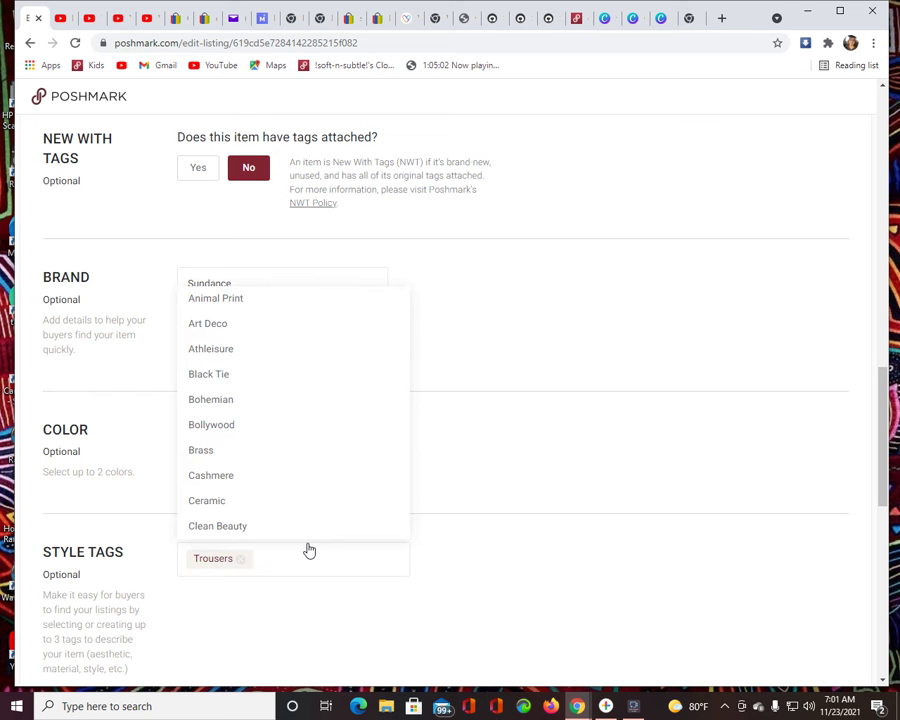
{"action": "type", "text": "str"}
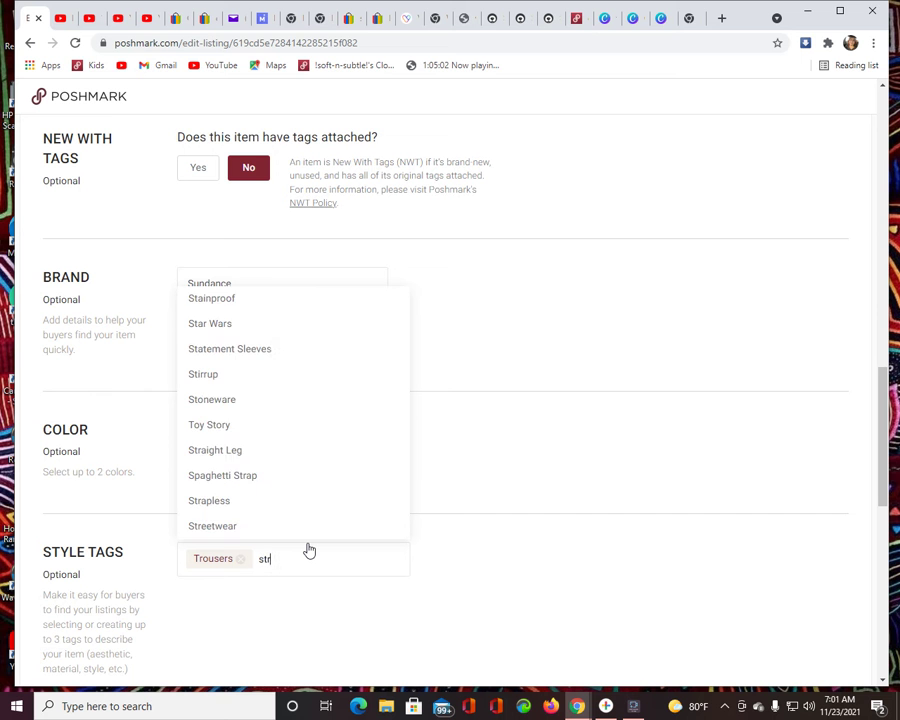
{"action": "type", "text": "iped"}
{"action": "key", "text": "Return"}
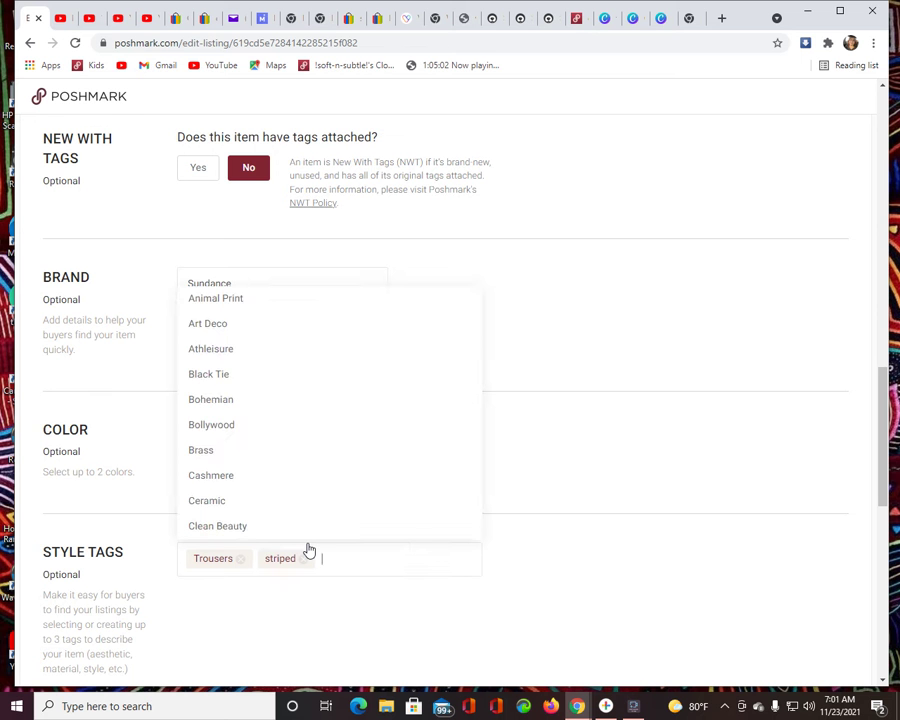
{"action": "type", "text": "career"}
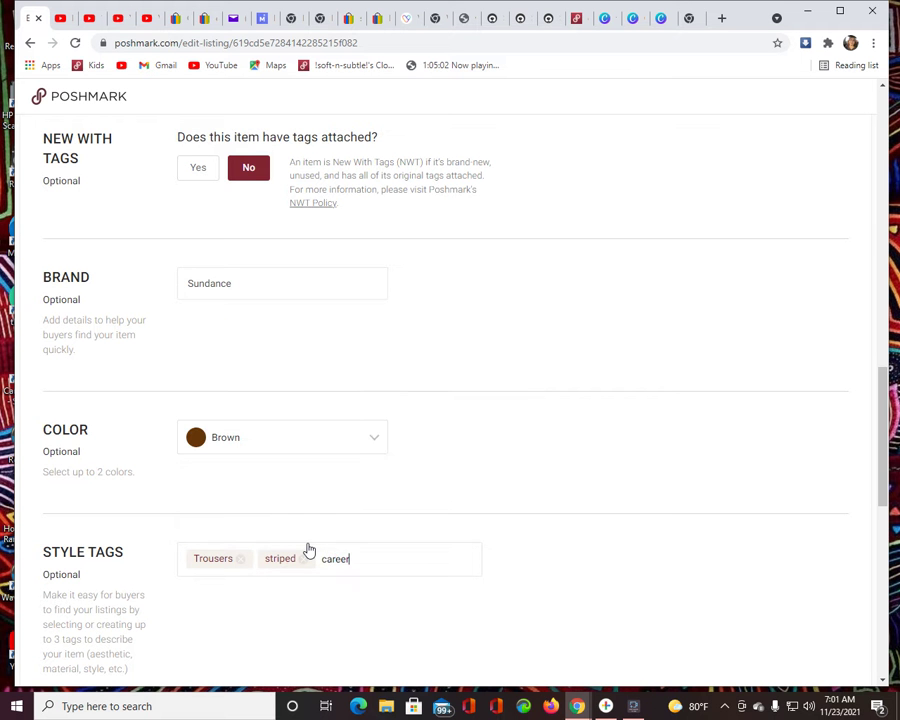
{"action": "key", "text": "Return"}
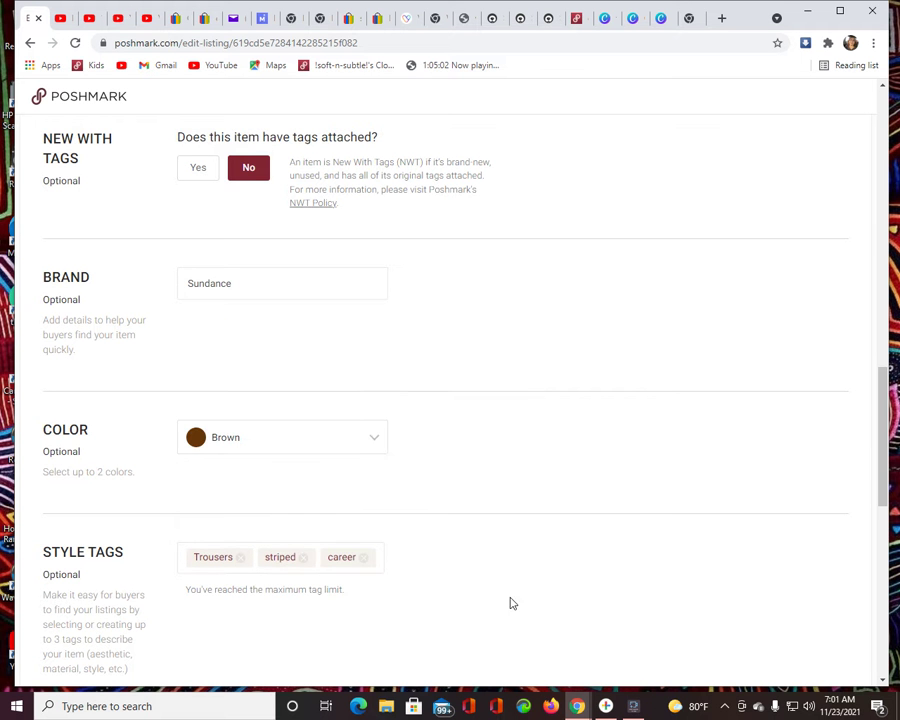
- Set the brown trousers' original price to 0 and the listing price to 25
{"action": "scroll", "coordinate": [562, 603], "scroll_direction": "down", "scroll_amount": 1}
{"action": "scroll", "coordinate": [562, 603], "scroll_direction": "down", "scroll_amount": 3}
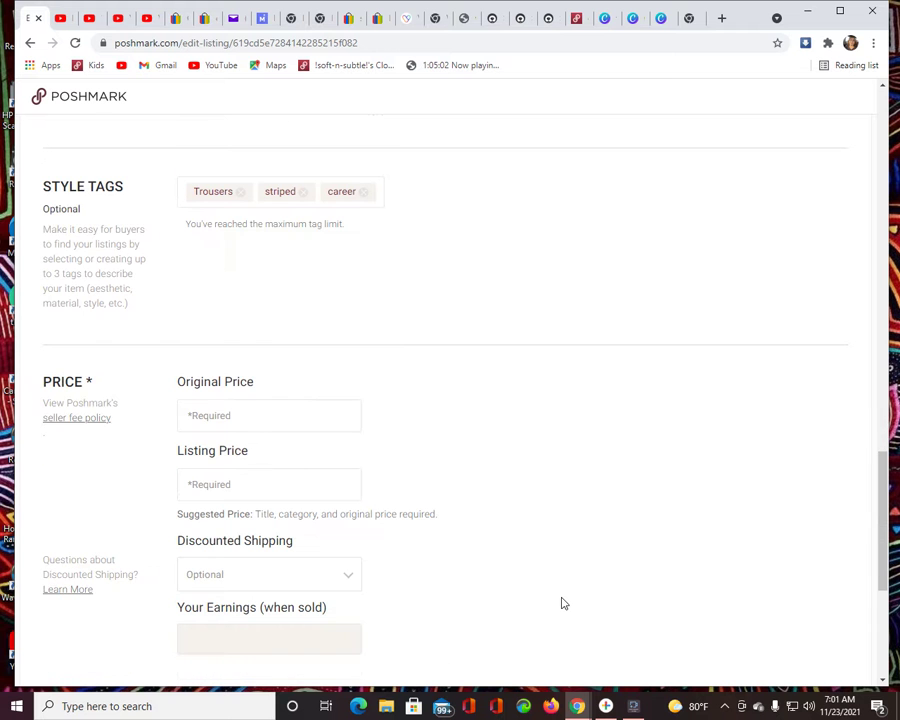
{"action": "left_click", "coordinate": [242, 408]}
{"action": "type", "text": "0"}
{"action": "left_click", "coordinate": [253, 483]}
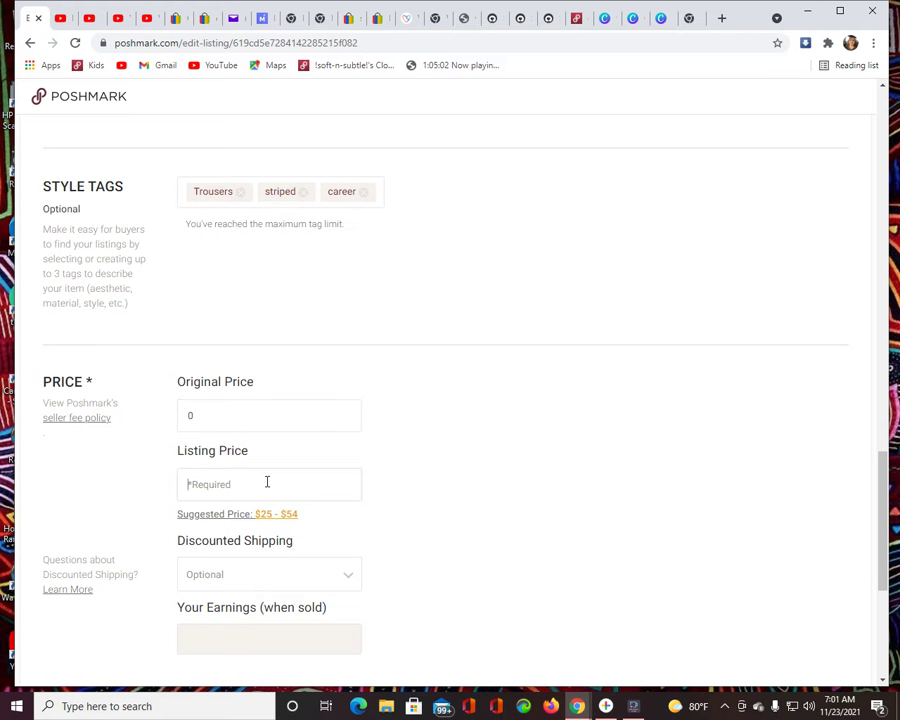
{"action": "type", "text": "25"}
- Proceed to sharing, turn off Facebook sharing and publish the Sundance Size 10 Striped Trousers listing
{"action": "scroll", "coordinate": [866, 625], "scroll_direction": "down", "scroll_amount": 5}
{"action": "left_click", "coordinate": [791, 526]}
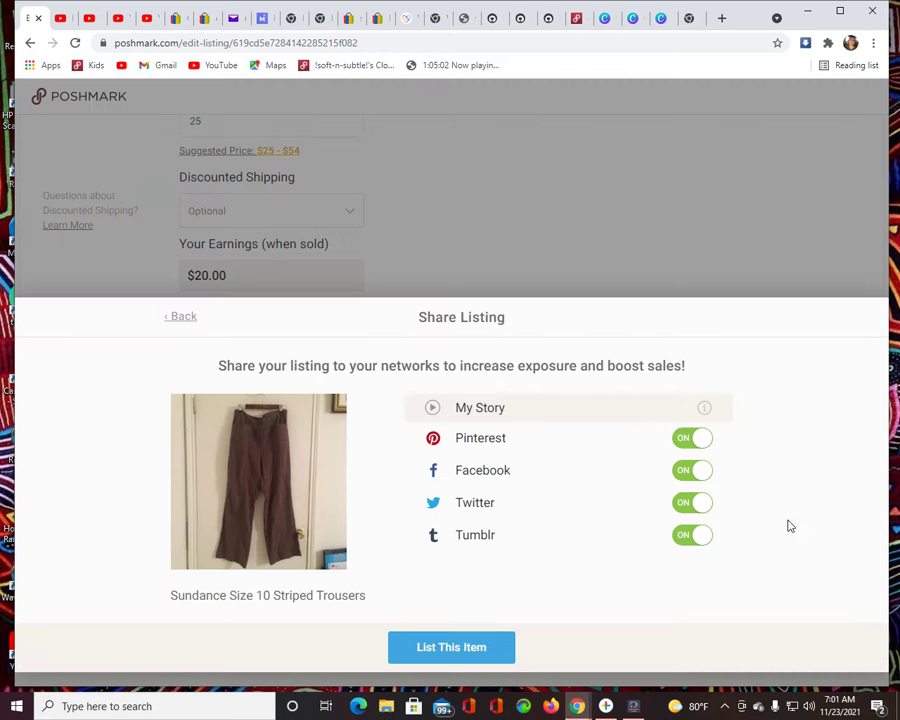
{"action": "left_click", "coordinate": [685, 476]}
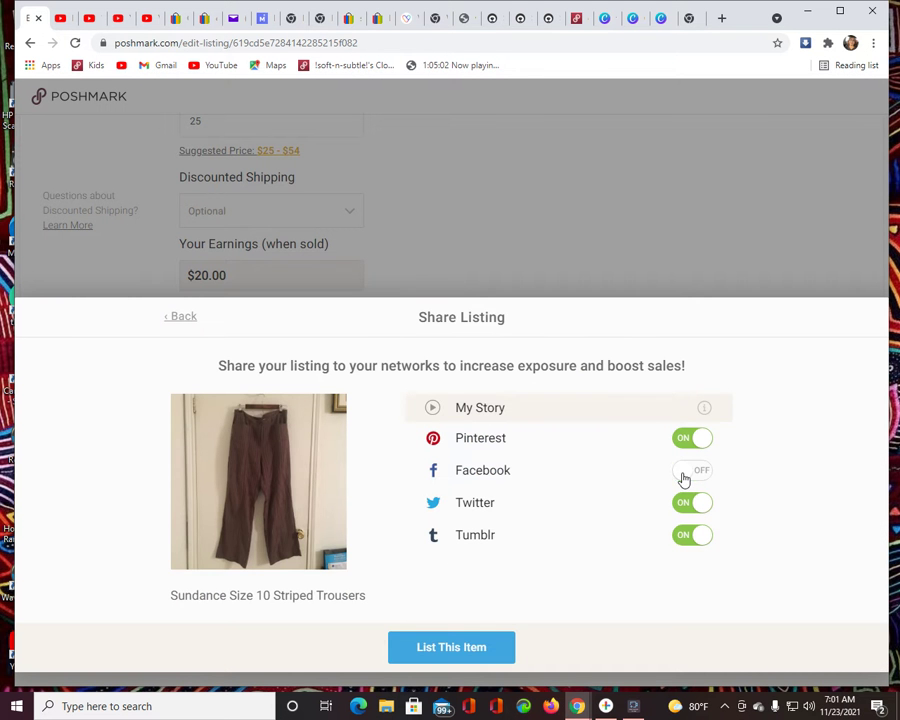
{"action": "left_click", "coordinate": [481, 648]}
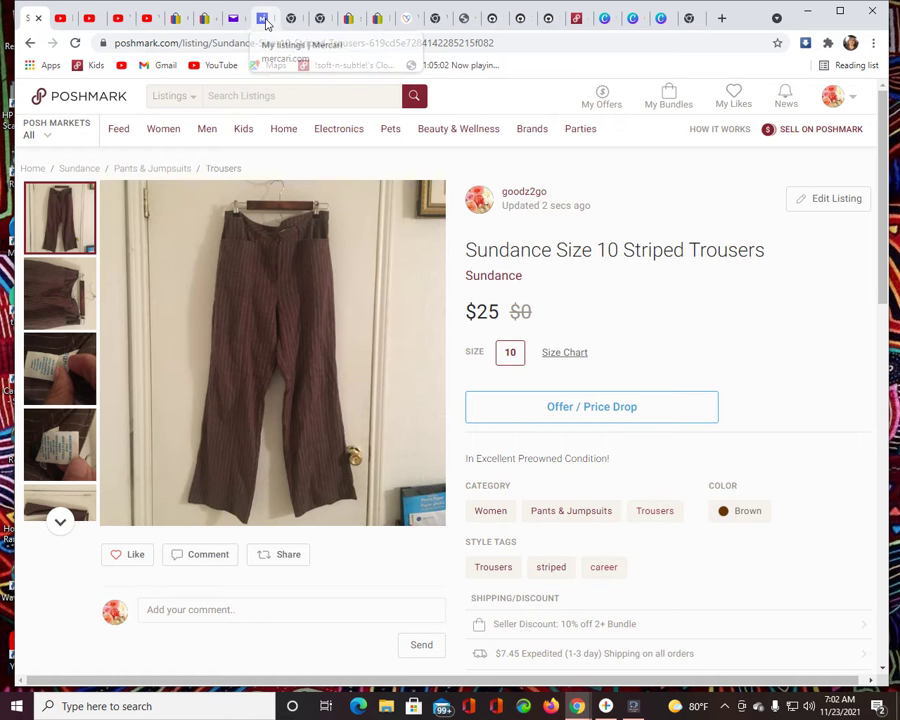
- Switch to Mercari and start a new item listing
{"action": "left_click", "coordinate": [266, 20]}
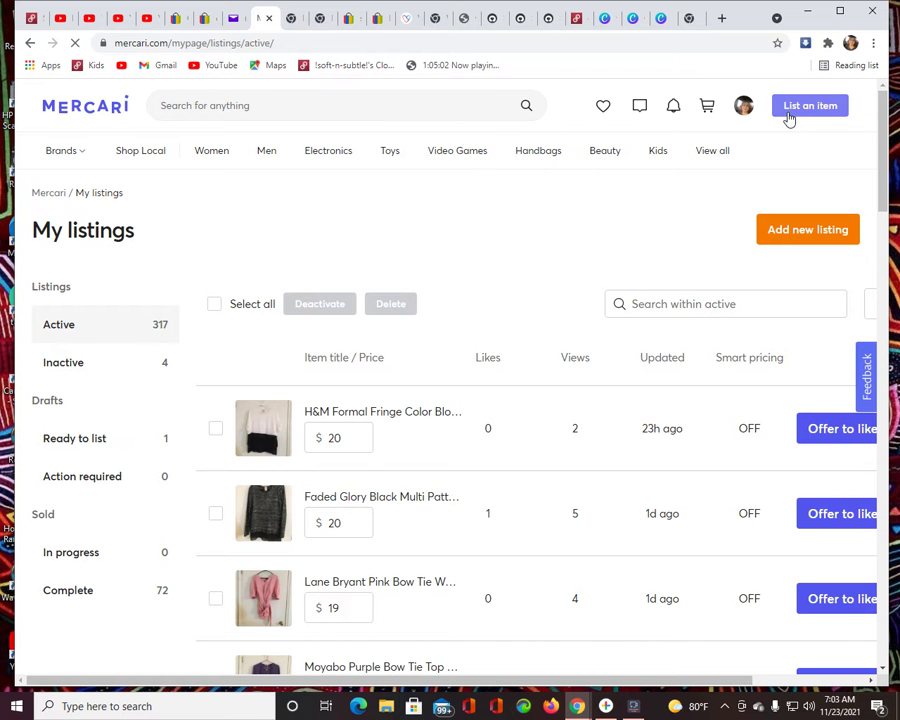
{"action": "left_click", "coordinate": [790, 118]}
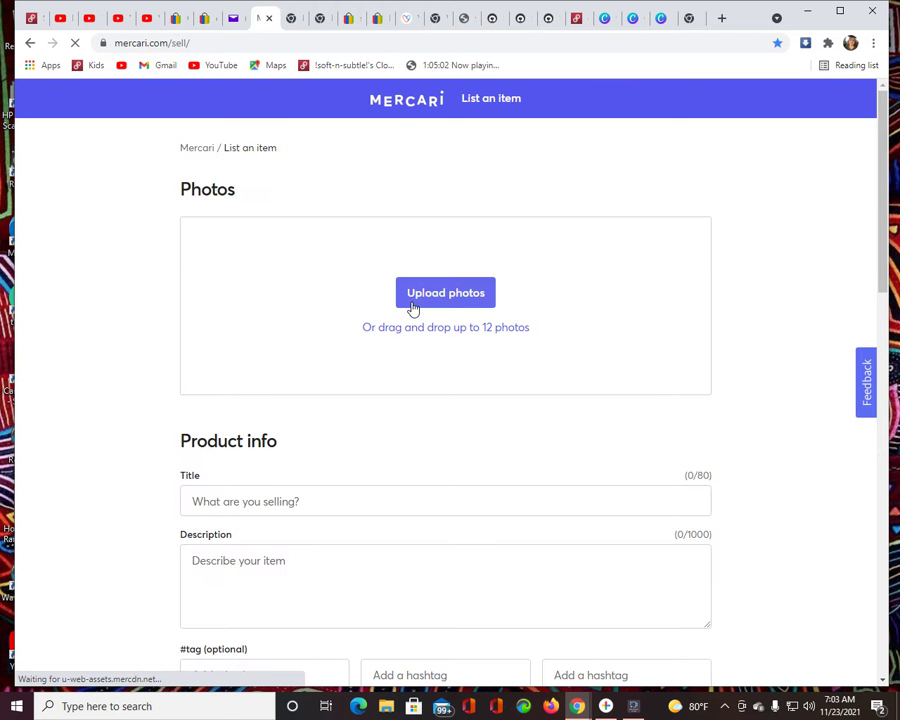
- Upload the four black Sundance trousers photos from Downloads, starting with sundance1, and return to the published trousers listing on Poshmark
{"action": "left_click", "coordinate": [414, 302]}
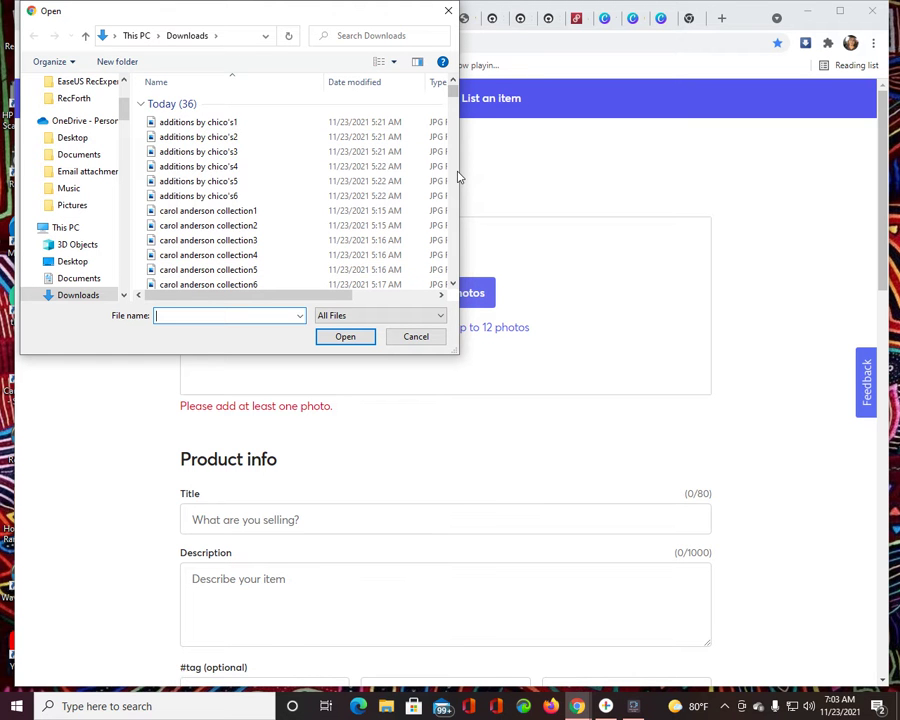
{"action": "scroll", "coordinate": [458, 177], "scroll_direction": "down", "scroll_amount": 4}
{"action": "scroll", "coordinate": [458, 177], "scroll_direction": "down", "scroll_amount": 8}
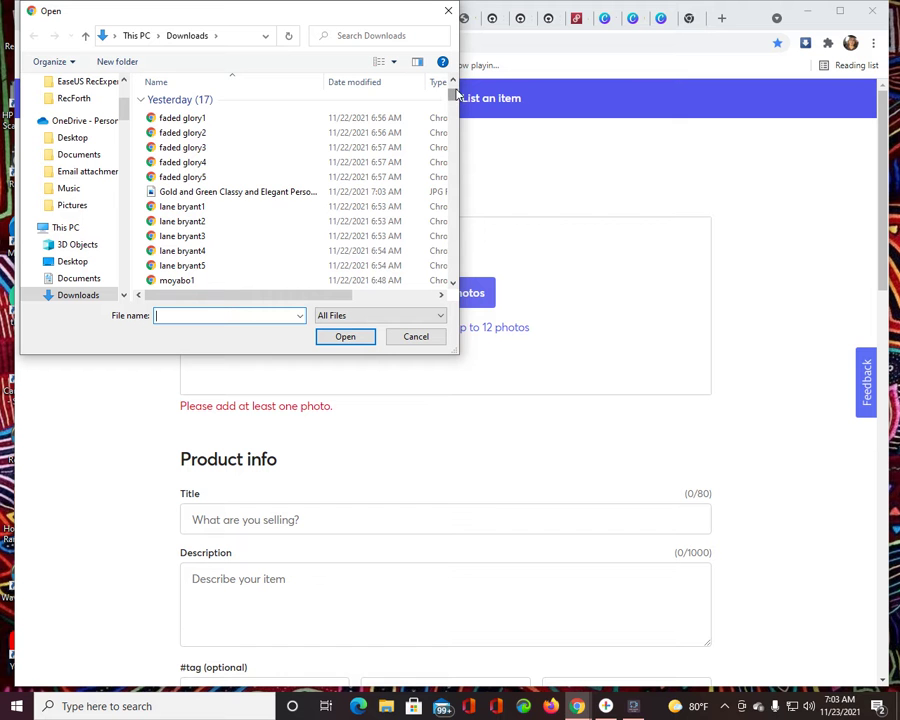
{"action": "left_click", "coordinate": [453, 82]}
{"action": "left_click_drag", "start_coordinate": [454, 84], "coordinate": [453, 88]}
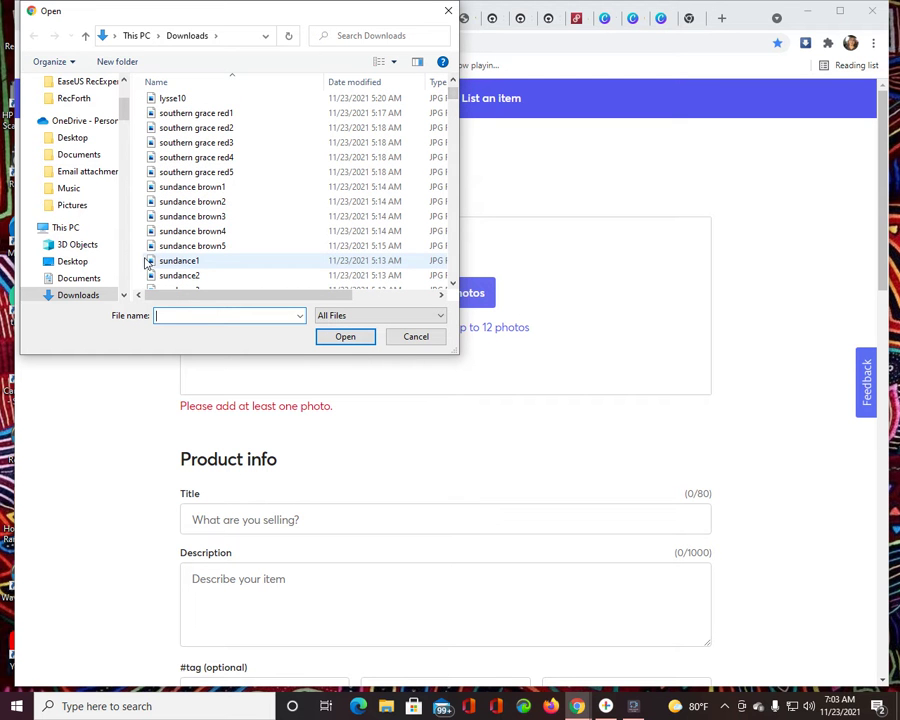
{"action": "left_click_drag", "start_coordinate": [146, 268], "coordinate": [168, 287]}
{"action": "left_click", "coordinate": [336, 338]}
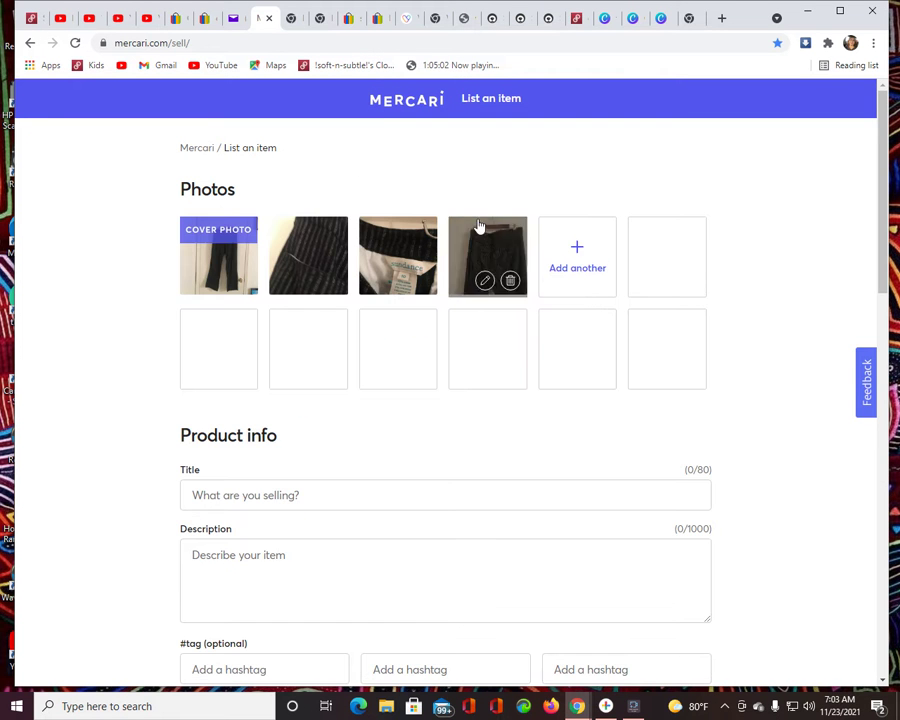
{"action": "left_click", "coordinate": [45, 18]}
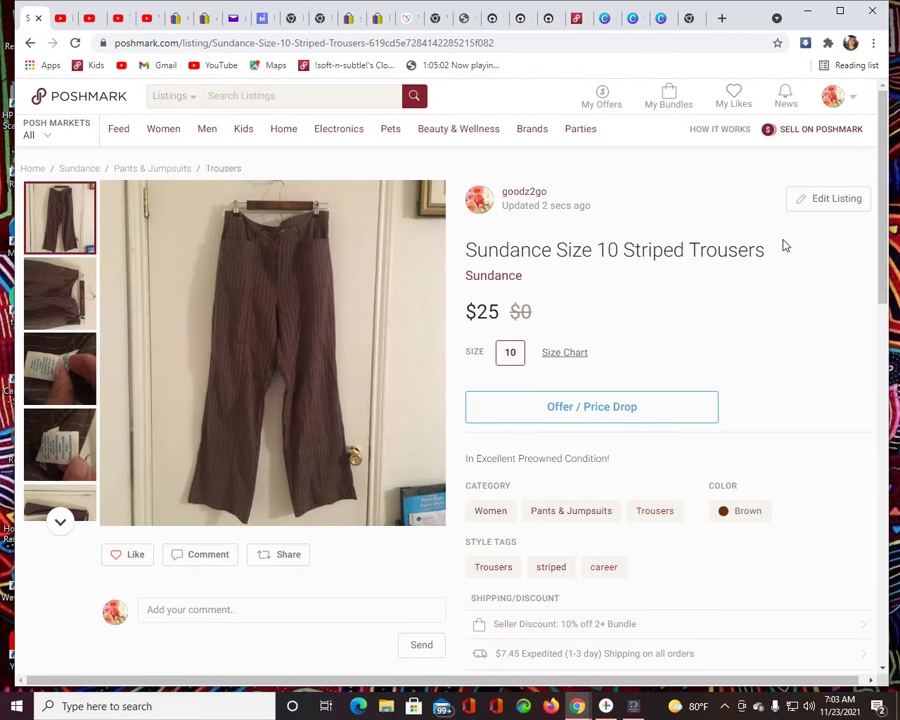
{"action": "left_click_drag", "start_coordinate": [765, 252], "coordinate": [466, 243]}
{"action": "right_click", "coordinate": [466, 234]}
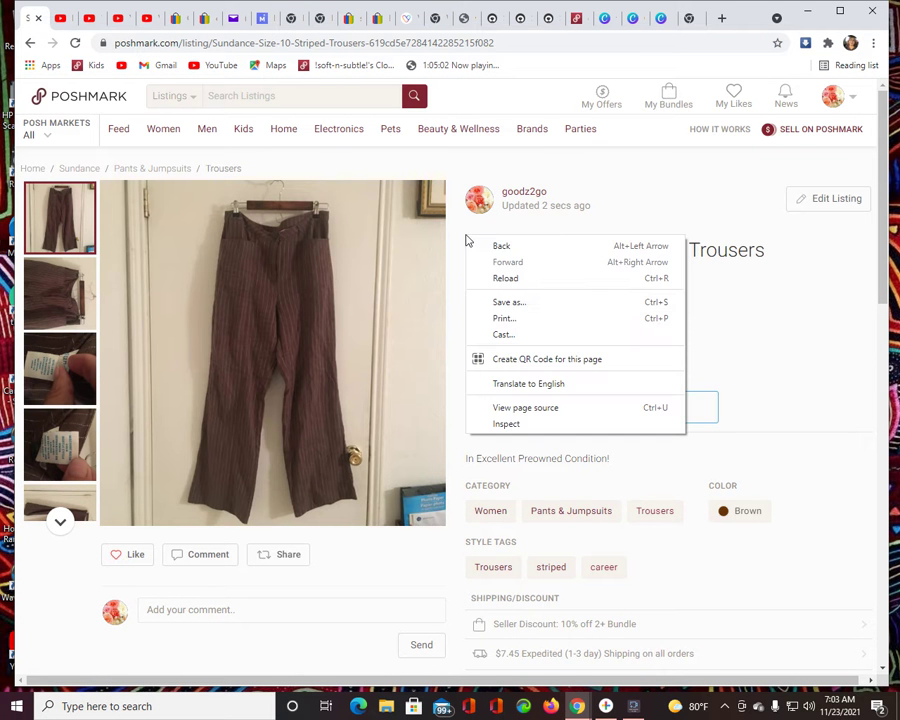
{"action": "left_click", "coordinate": [489, 225]}
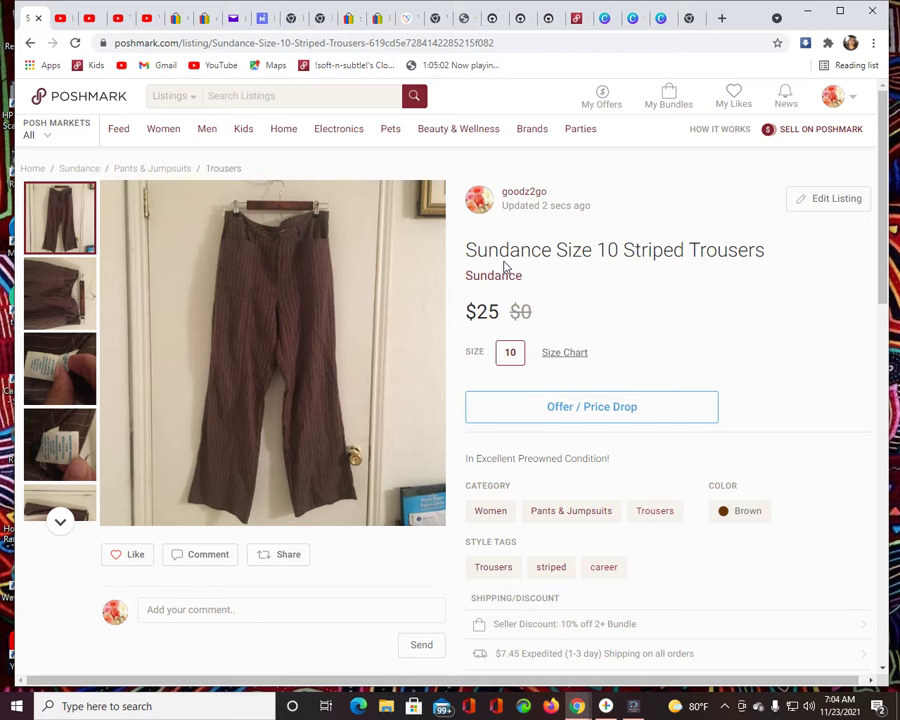
- Copy the title "Sundance Size 10 Striped Trousers" from the Poshmark listing into the title of the new Mercari listing
{"action": "triple_click", "coordinate": [511, 248]}
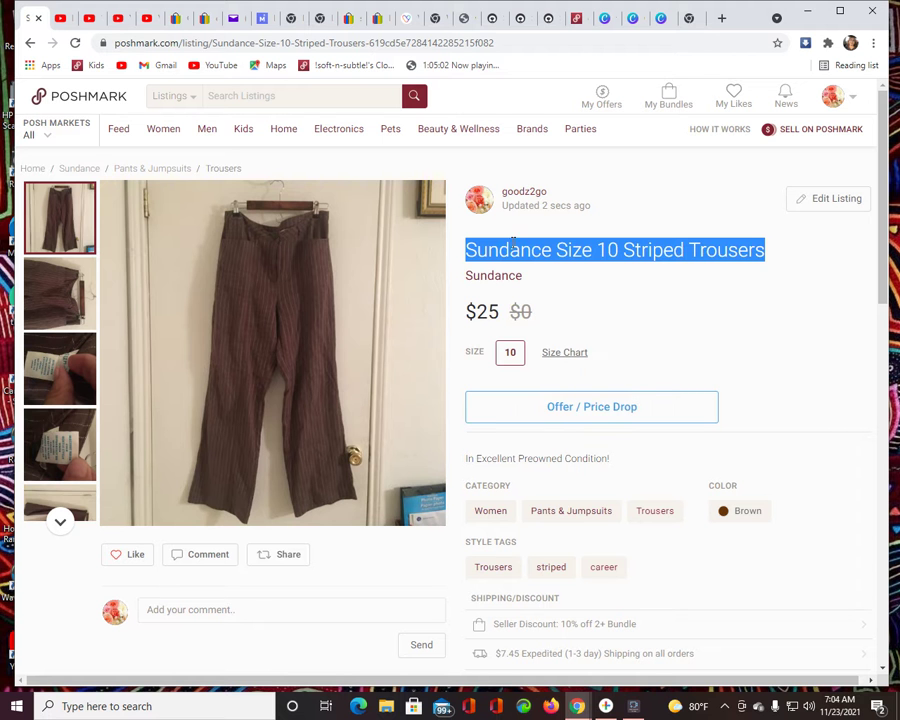
{"action": "right_click", "coordinate": [511, 248]}
{"action": "left_click", "coordinate": [527, 251]}
{"action": "left_click", "coordinate": [262, 18]}
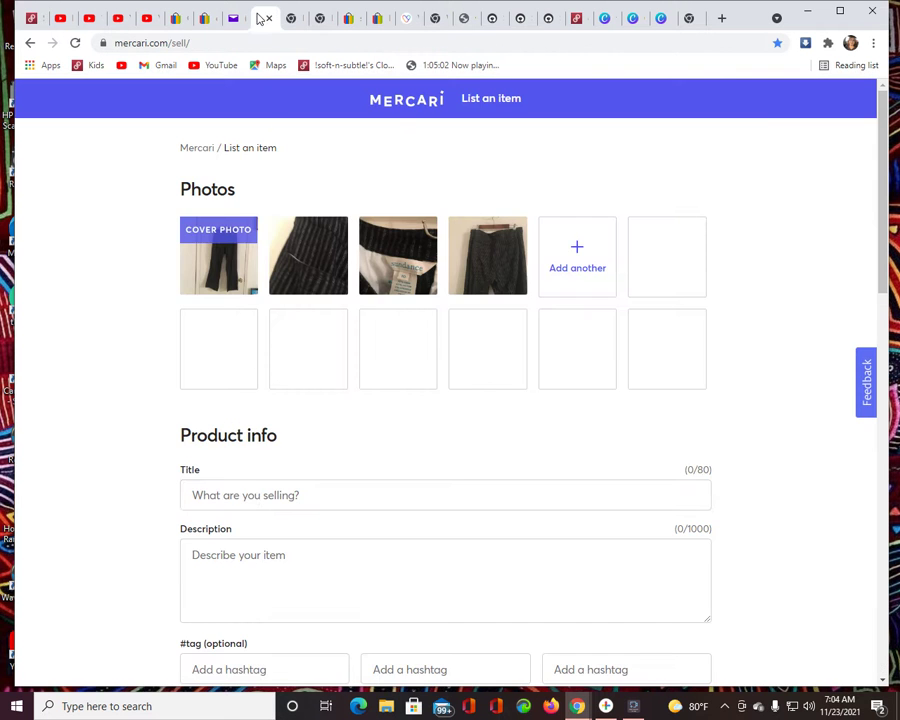
{"action": "right_click", "coordinate": [255, 495]}
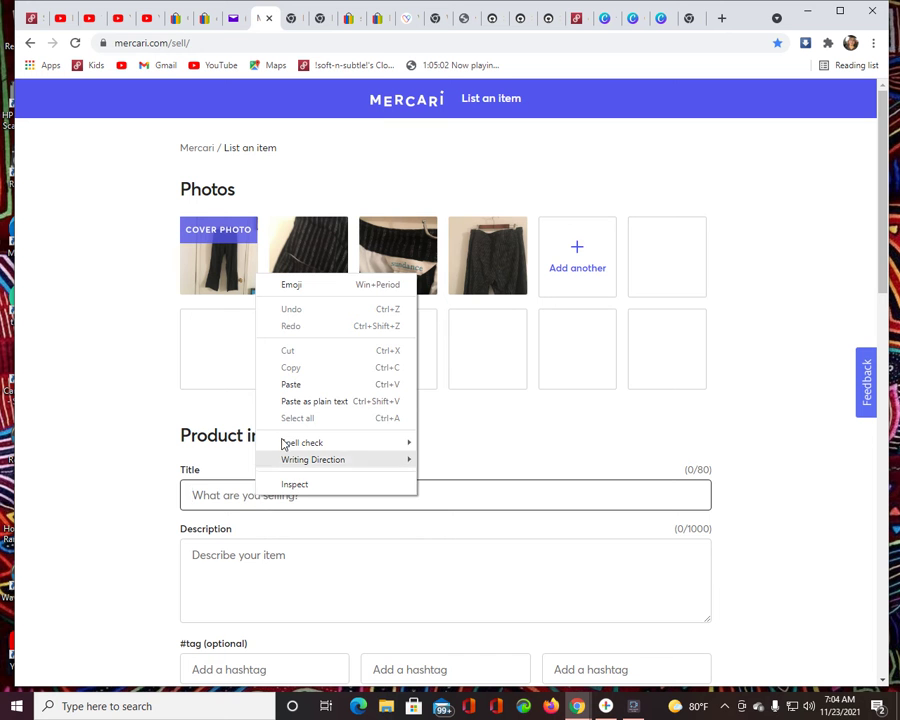
{"action": "left_click", "coordinate": [283, 382]}
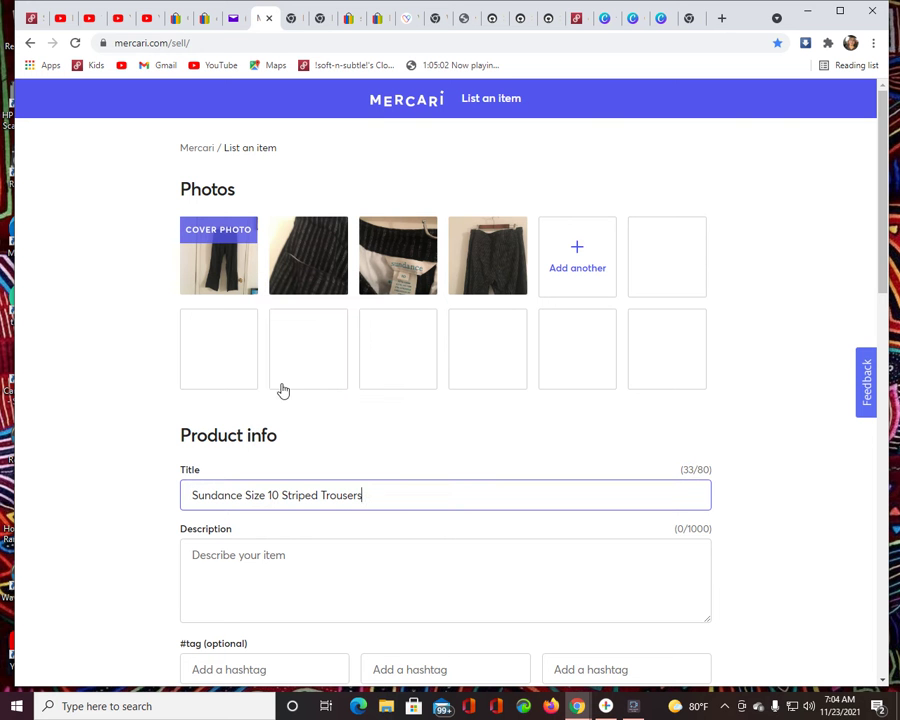
- Return from the empty Mercari description to the published Sundance trousers listing on Poshmark
{"action": "left_click", "coordinate": [250, 550]}
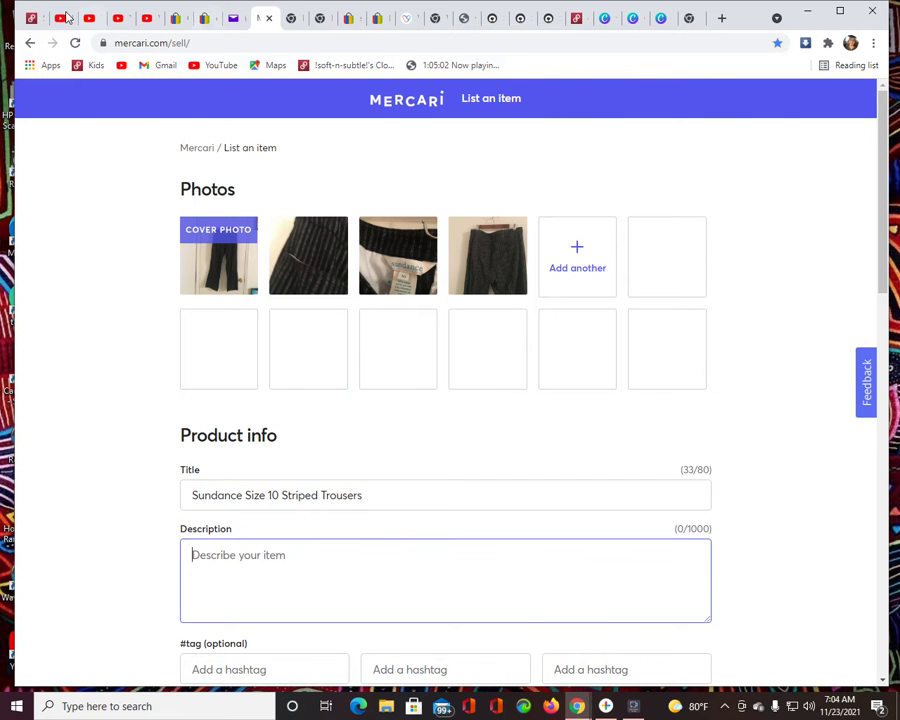
{"action": "left_click", "coordinate": [34, 18]}
{"action": "left_click", "coordinate": [785, 340]}
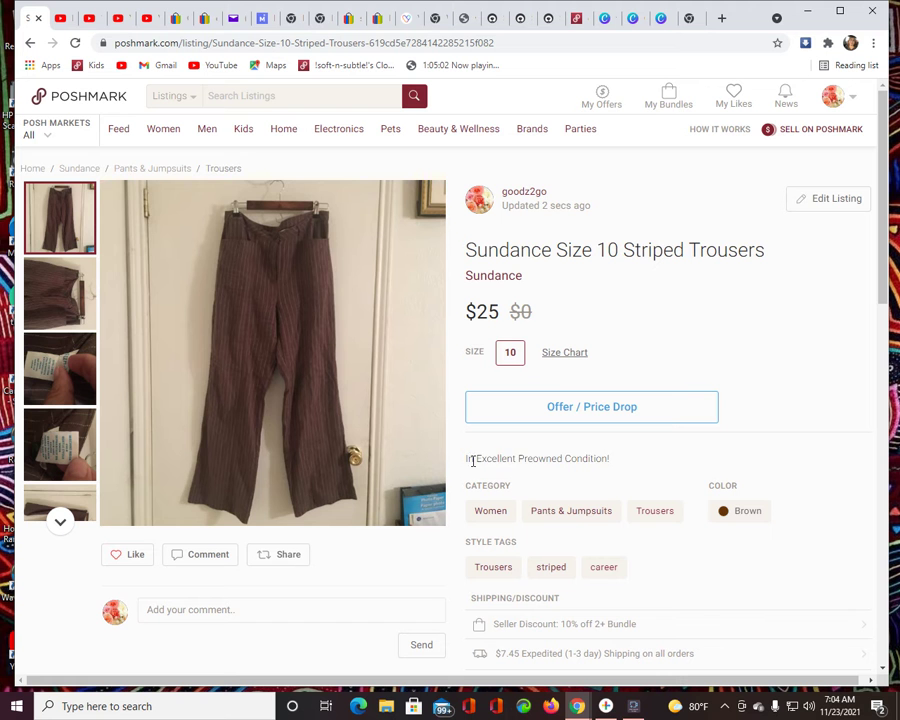
{"action": "left_click_drag", "start_coordinate": [472, 459], "coordinate": [620, 463]}
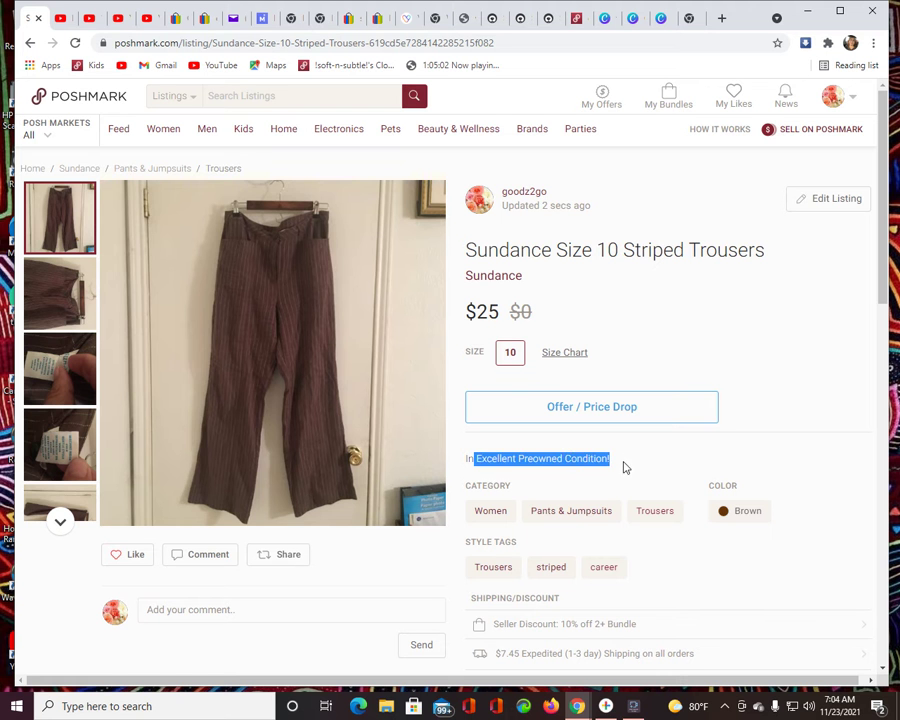
{"action": "left_click", "coordinate": [622, 459]}
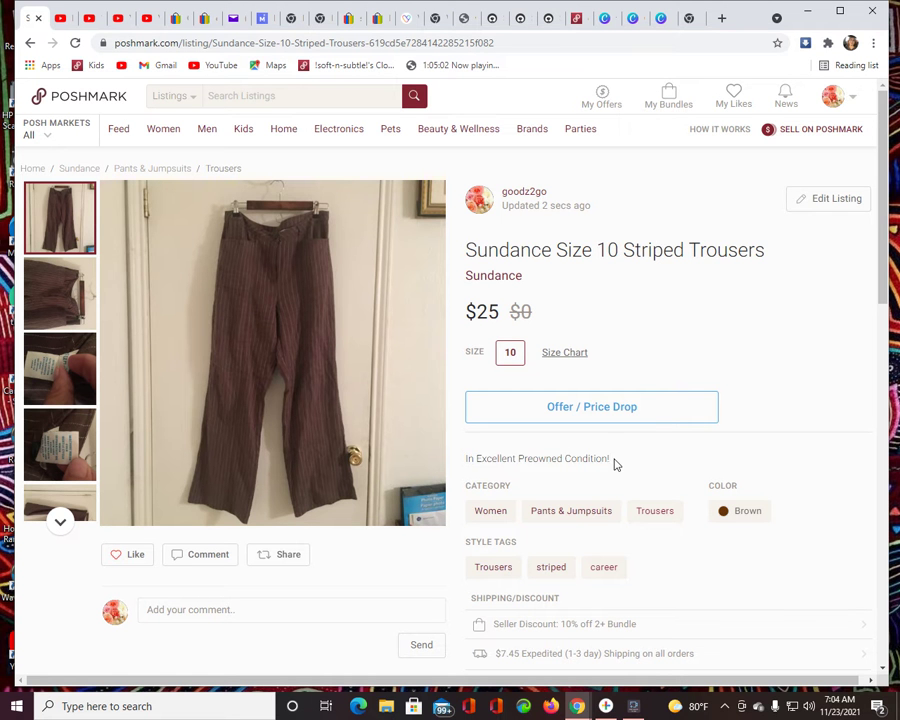
{"action": "left_click_drag", "start_coordinate": [614, 460], "coordinate": [467, 457]}
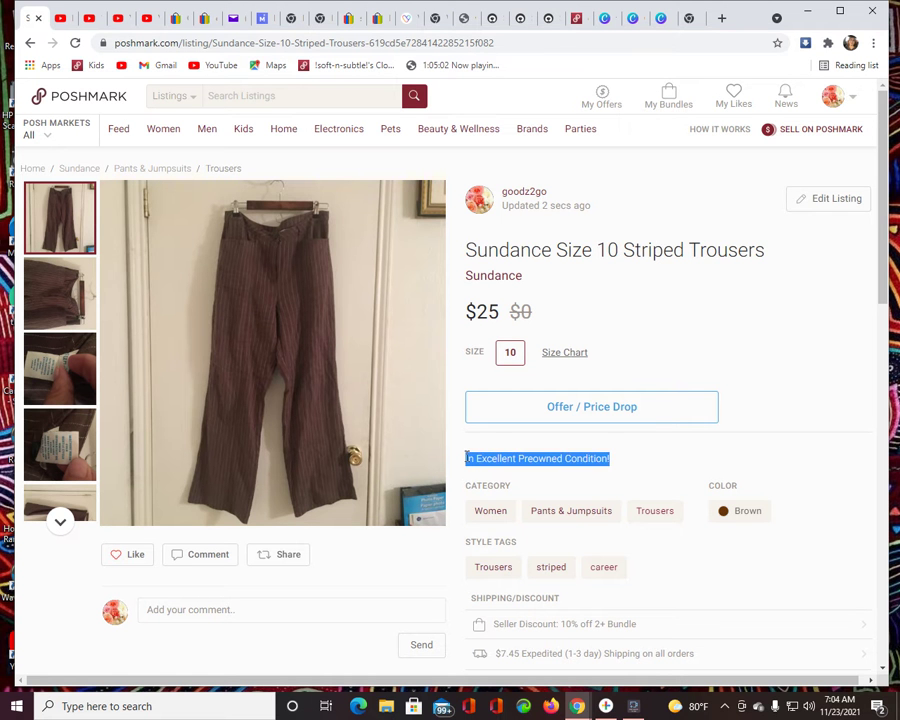
{"action": "right_click", "coordinate": [460, 451]}
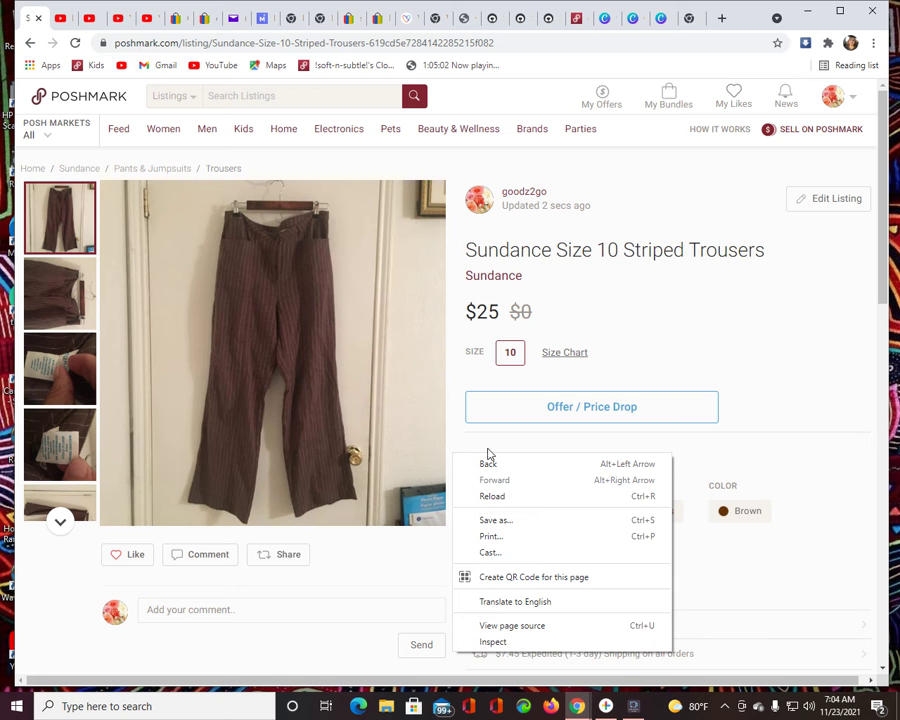
{"action": "key", "text": "Escape"}
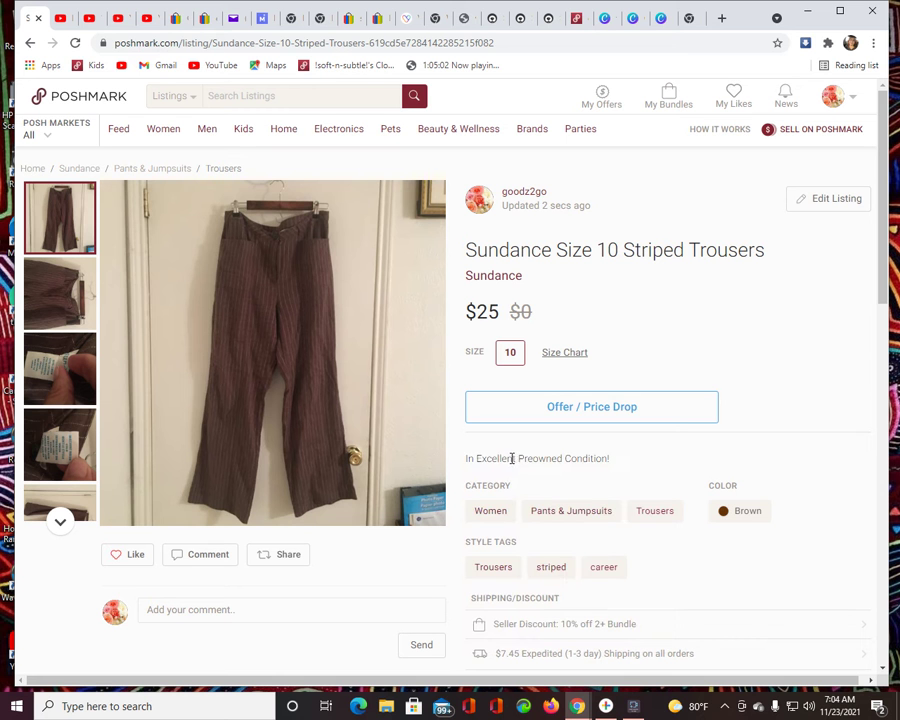
{"action": "triple_click", "coordinate": [513, 460]}
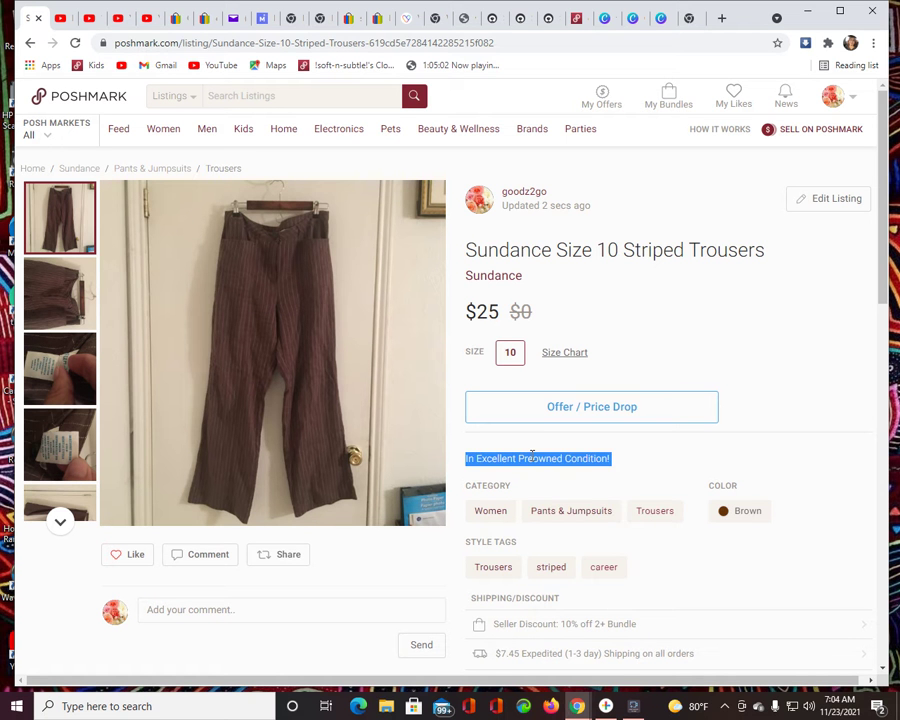
{"action": "left_click_drag", "start_coordinate": [476, 458], "coordinate": [562, 458]}
{"action": "right_click", "coordinate": [527, 457]}
{"action": "left_click", "coordinate": [542, 465]}
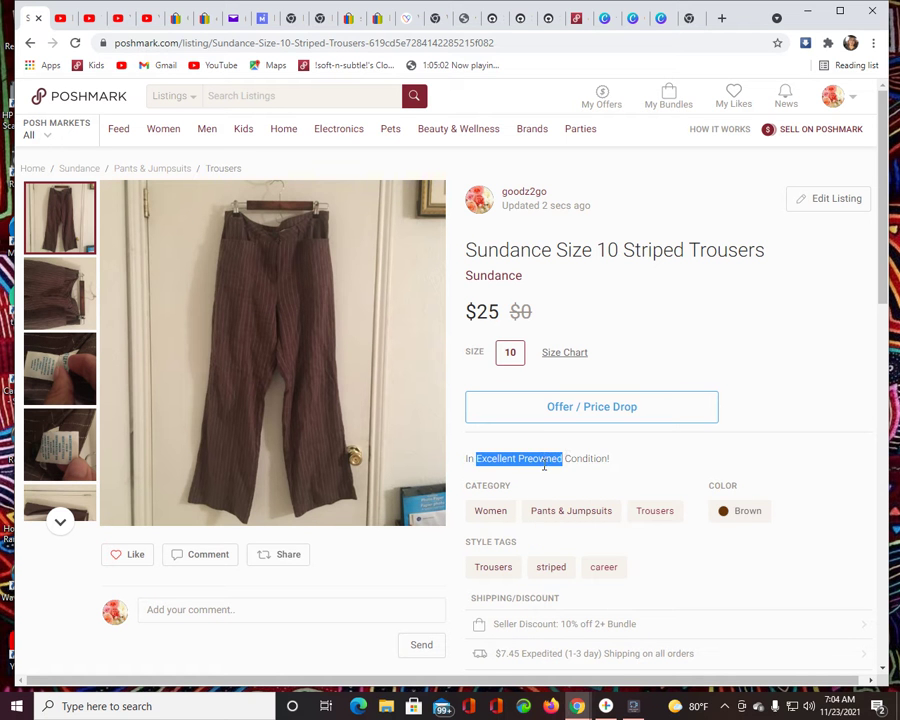
{"action": "left_click", "coordinate": [623, 457]}
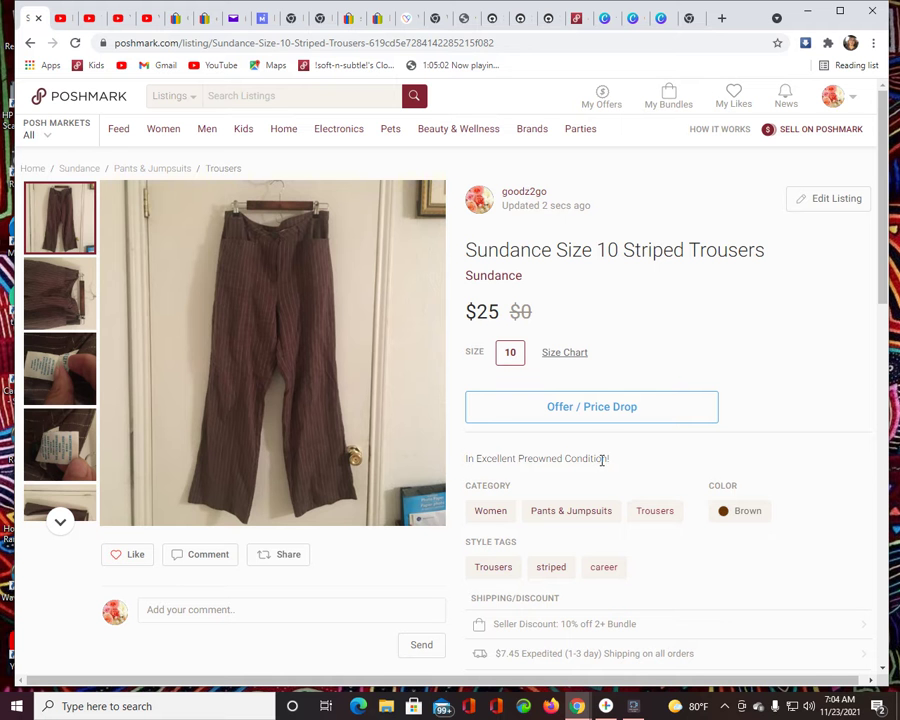
- Copy the description "In Excellent Preowned Condition!" from the Poshmark listing into the description of the new Mercari listing
{"action": "triple_click", "coordinate": [602, 459]}
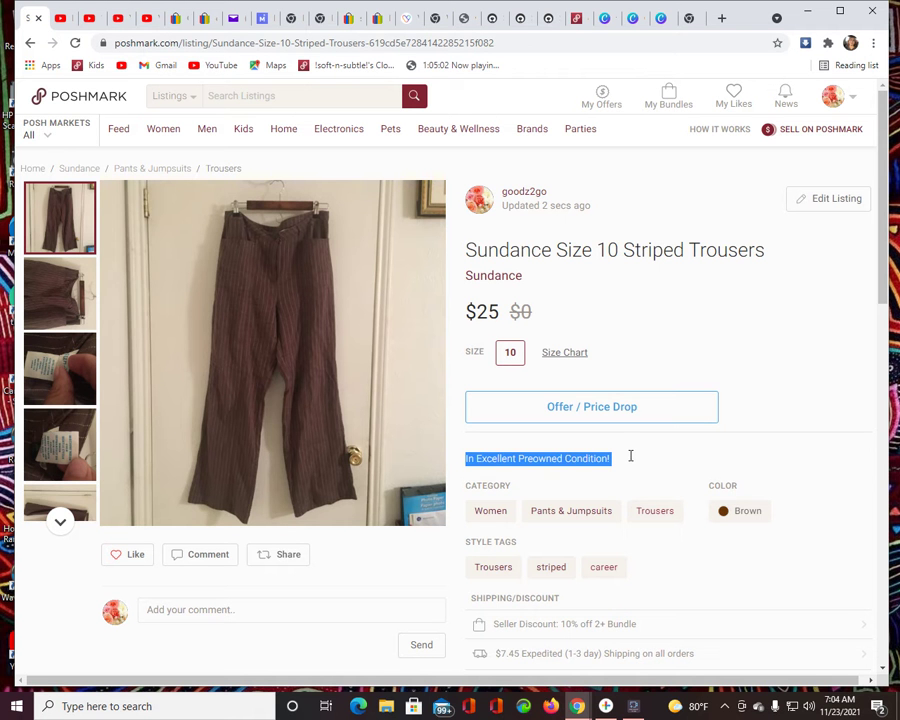
{"action": "right_click", "coordinate": [630, 460]}
{"action": "left_click", "coordinate": [645, 464]}
{"action": "mouse_move", "coordinate": [168, 113]}
{"action": "left_click", "coordinate": [259, 18]}
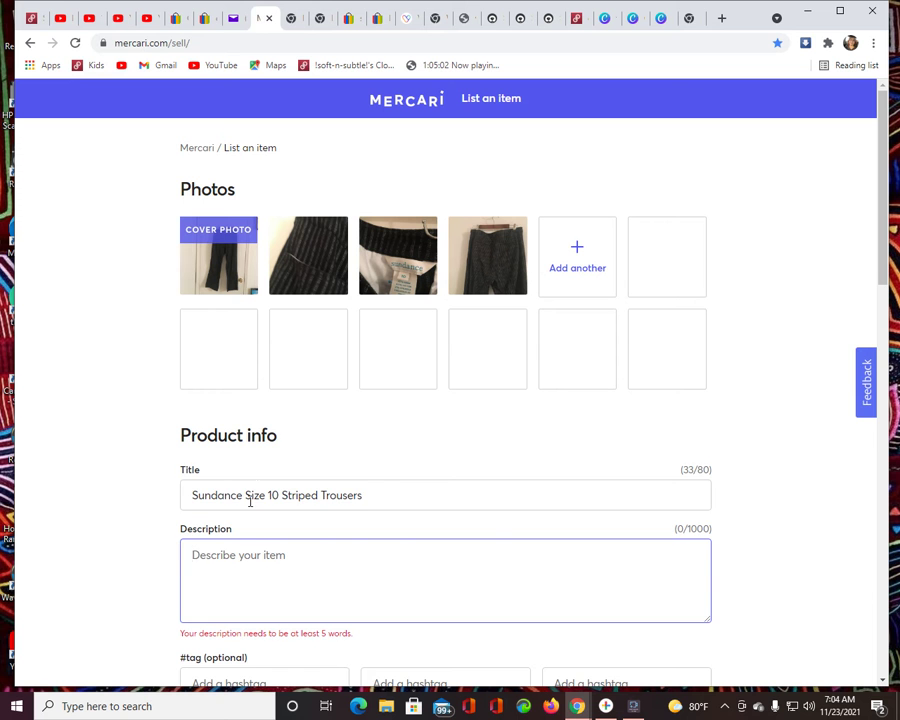
{"action": "left_click", "coordinate": [245, 572]}
{"action": "right_click", "coordinate": [245, 572]}
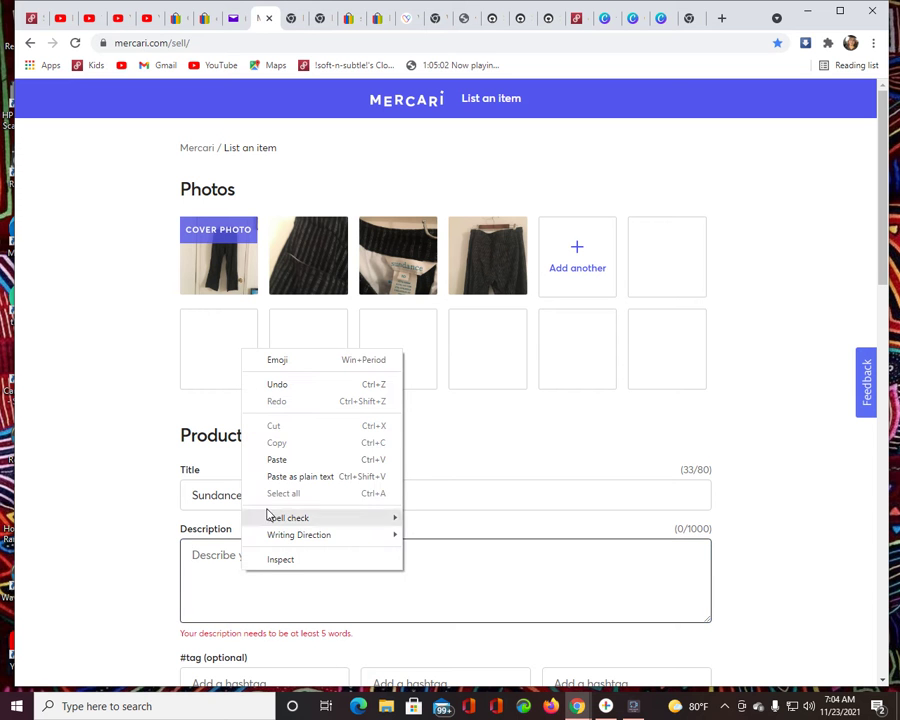
{"action": "left_click", "coordinate": [271, 459]}
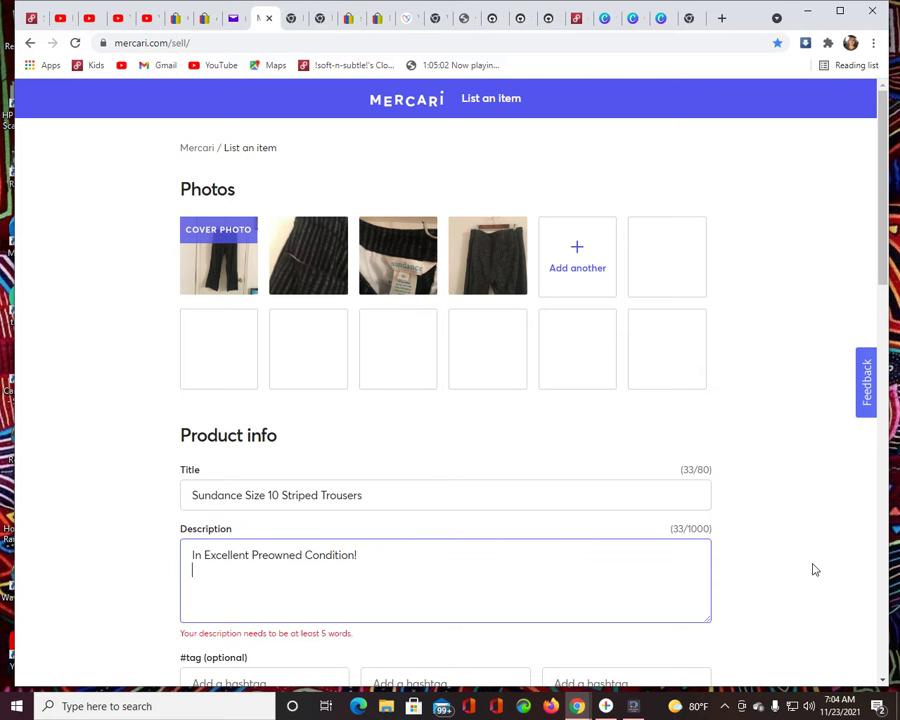
{"action": "left_click", "coordinate": [864, 588]}
- Add the lines "Career Wear!", "No Flaws!" and "Striped Trousers!" below the first line of the Mercari description
{"action": "left_click", "coordinate": [419, 565]}
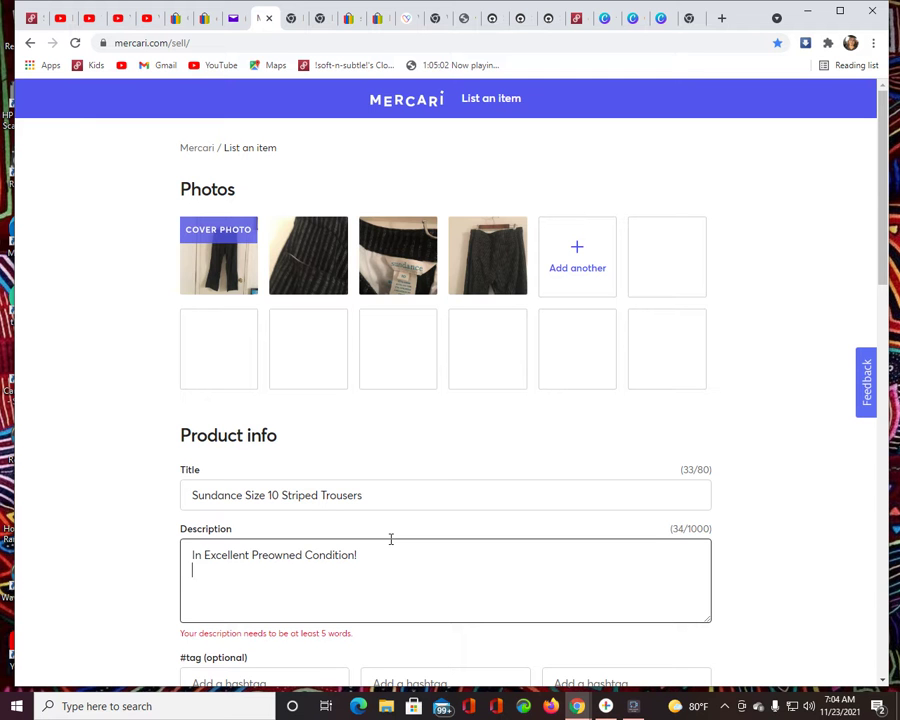
{"action": "type", "text": "Co"}
{"action": "key", "text": "BackSpace"}
{"action": "type", "text": "areer Wear !"}
{"action": "key", "text": "Return"}
{"action": "type", "text": "N"}
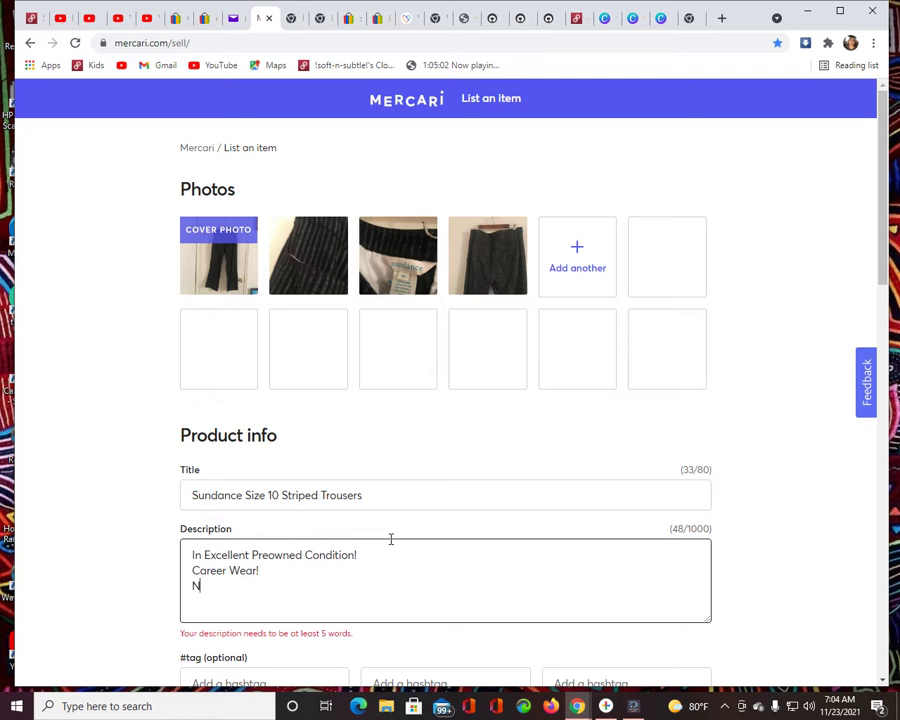
{"action": "type", "text": "o Flaws!"}
{"action": "key", "text": "Return"}
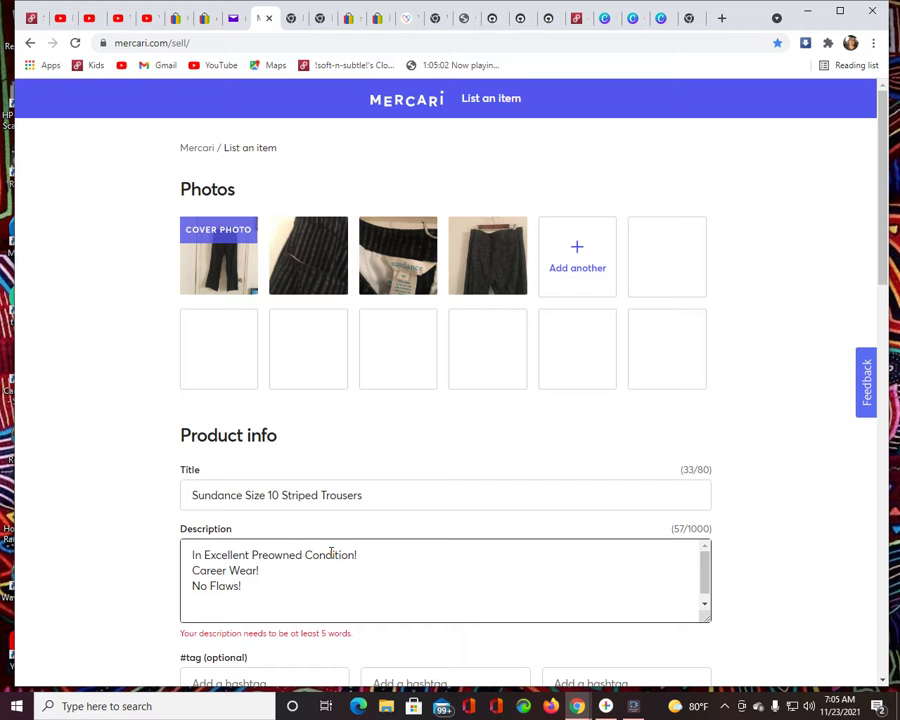
{"action": "type", "text": "Striped Trousers!"}
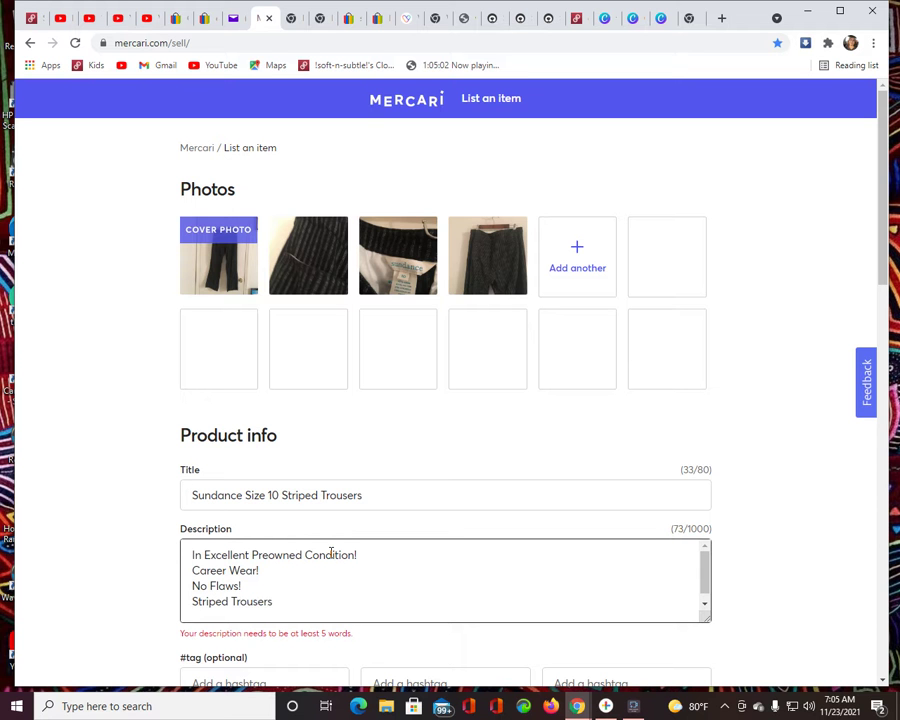
{"action": "left_click", "coordinate": [808, 591]}
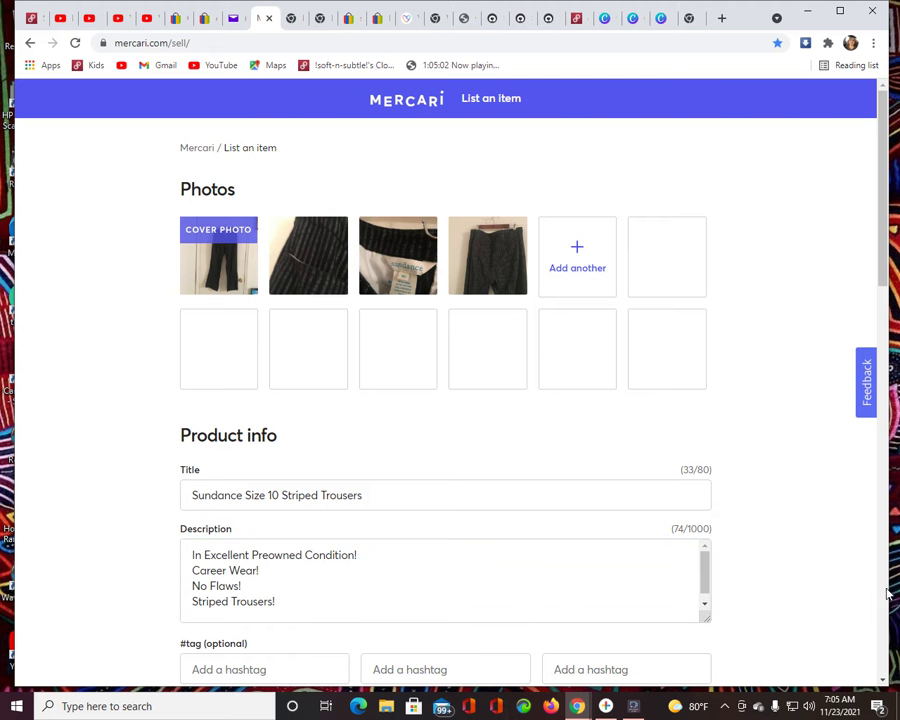
- Add the hashtags Career, Black and Trousers to the Mercari listing
{"action": "scroll", "coordinate": [837, 576], "scroll_direction": "down", "scroll_amount": 2}
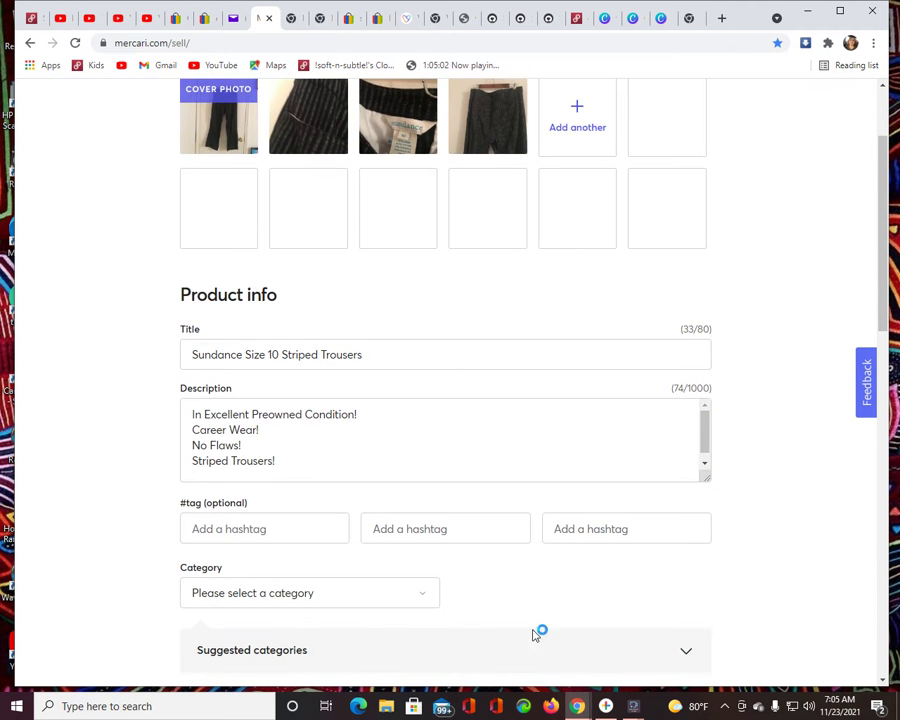
{"action": "left_click", "coordinate": [261, 536]}
{"action": "type", "text": "Career"}
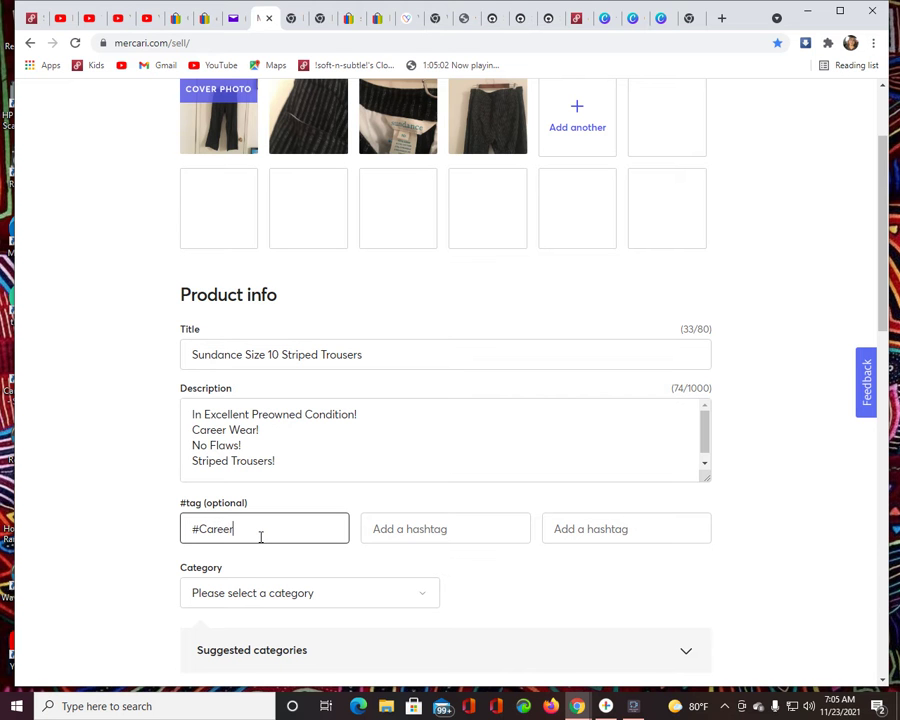
{"action": "key", "text": "Tab"}
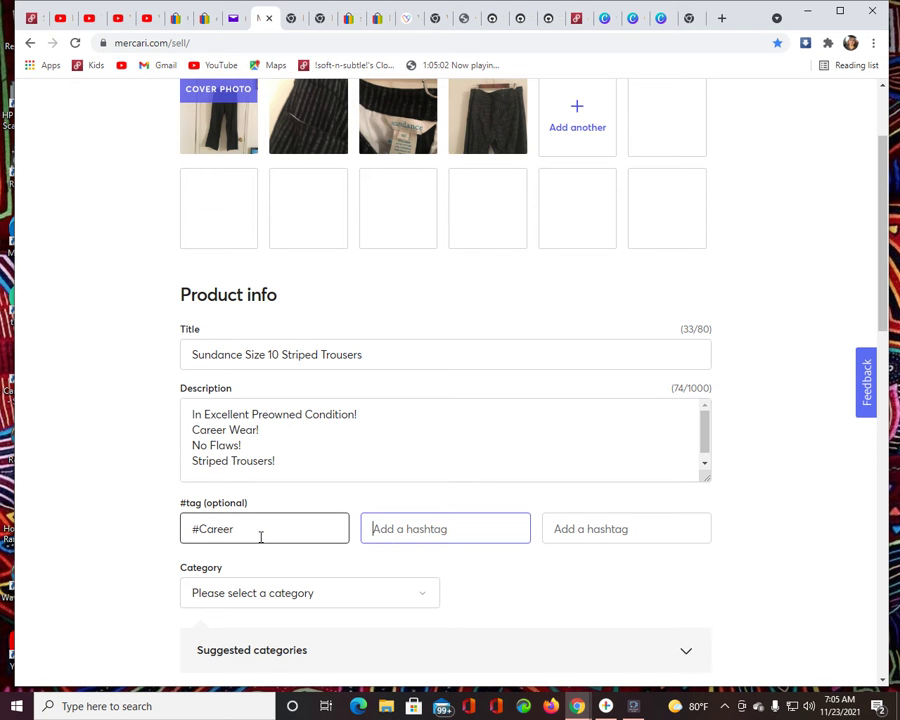
{"action": "type", "text": "Black"}
{"action": "key", "text": "Tab"}
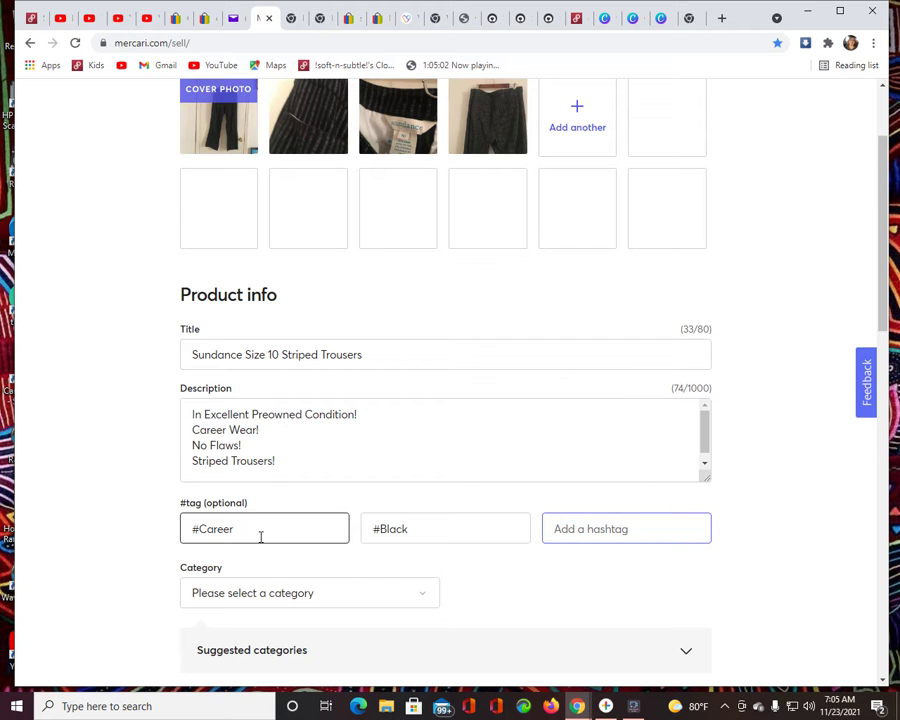
{"action": "type", "text": "Trousers"}
- Set the listing's category to Women with the subcategory Pants, checking the other subcategories before keeping Pants
{"action": "left_click", "coordinate": [358, 588]}
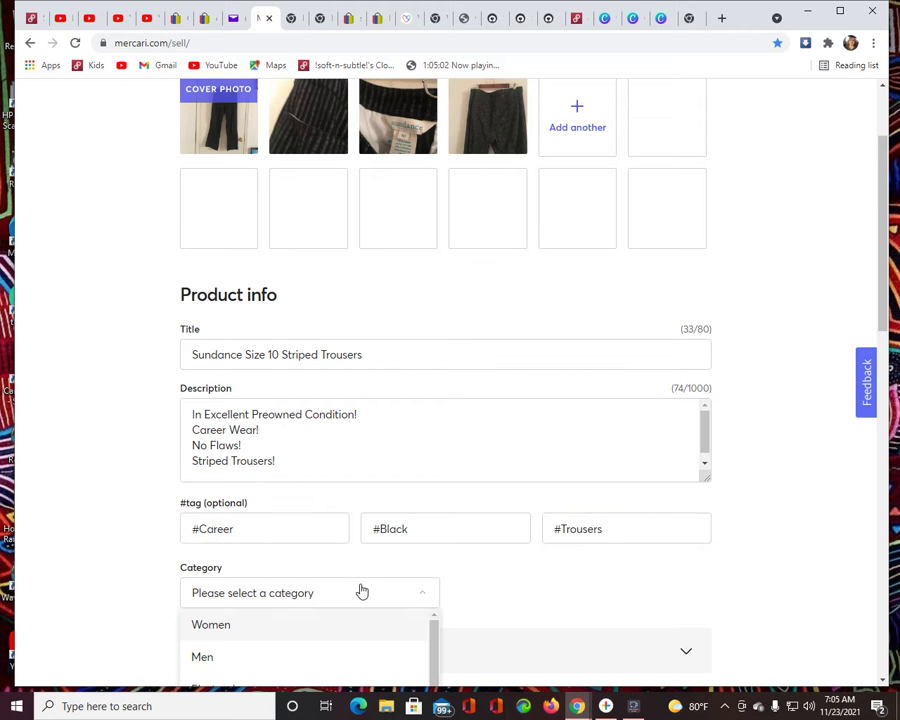
{"action": "left_click", "coordinate": [315, 627]}
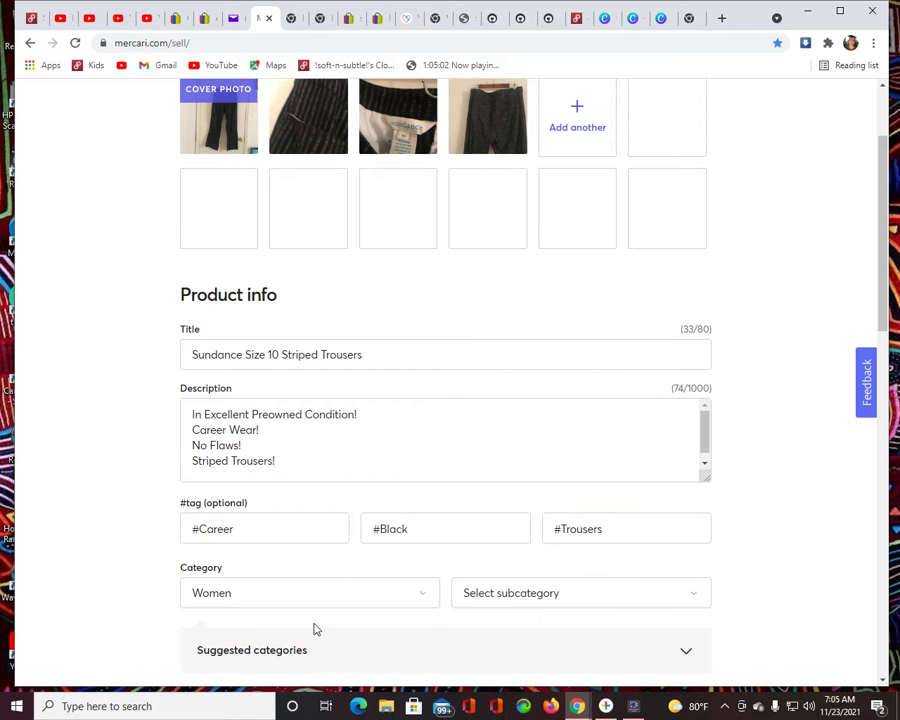
{"action": "left_click", "coordinate": [548, 594]}
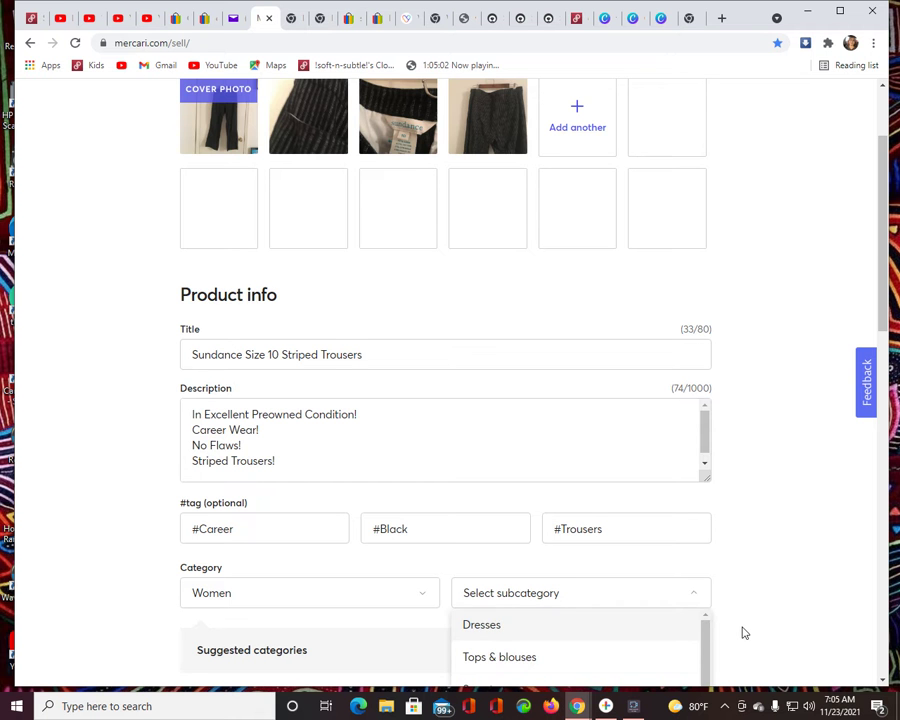
{"action": "scroll", "coordinate": [743, 632], "scroll_direction": "down", "scroll_amount": 1}
{"action": "scroll", "coordinate": [743, 632], "scroll_direction": "down", "scroll_amount": 3}
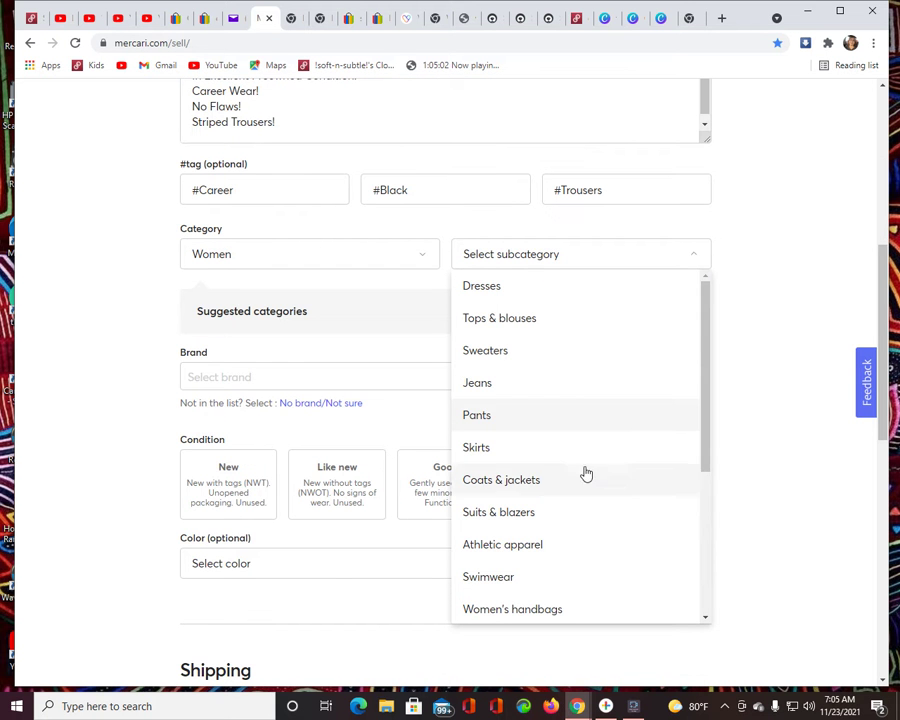
{"action": "left_click", "coordinate": [520, 424]}
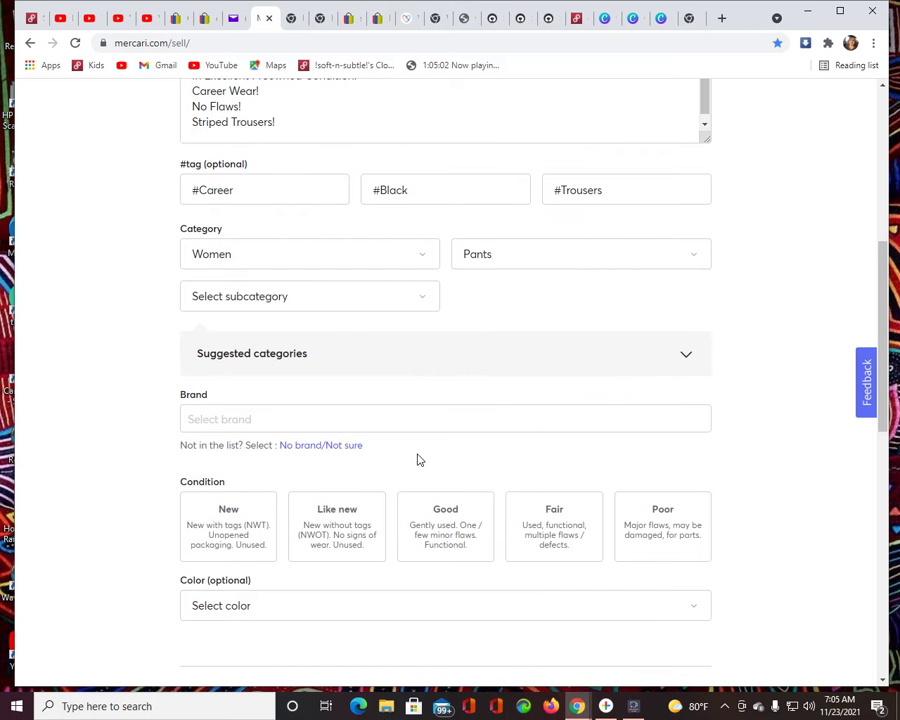
{"action": "left_click", "coordinate": [524, 263]}
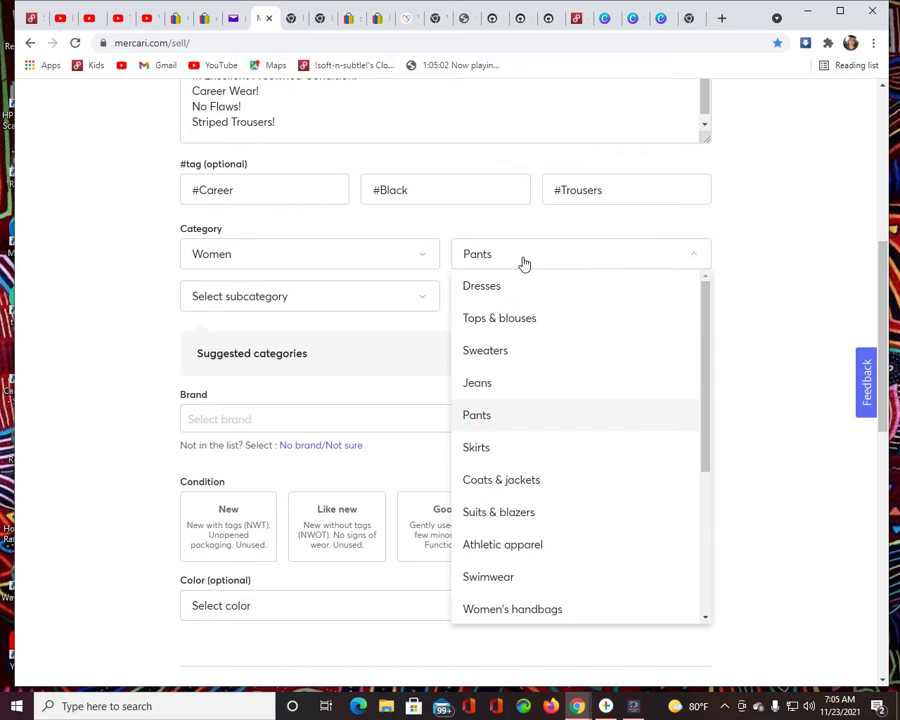
{"action": "left_click", "coordinate": [705, 528]}
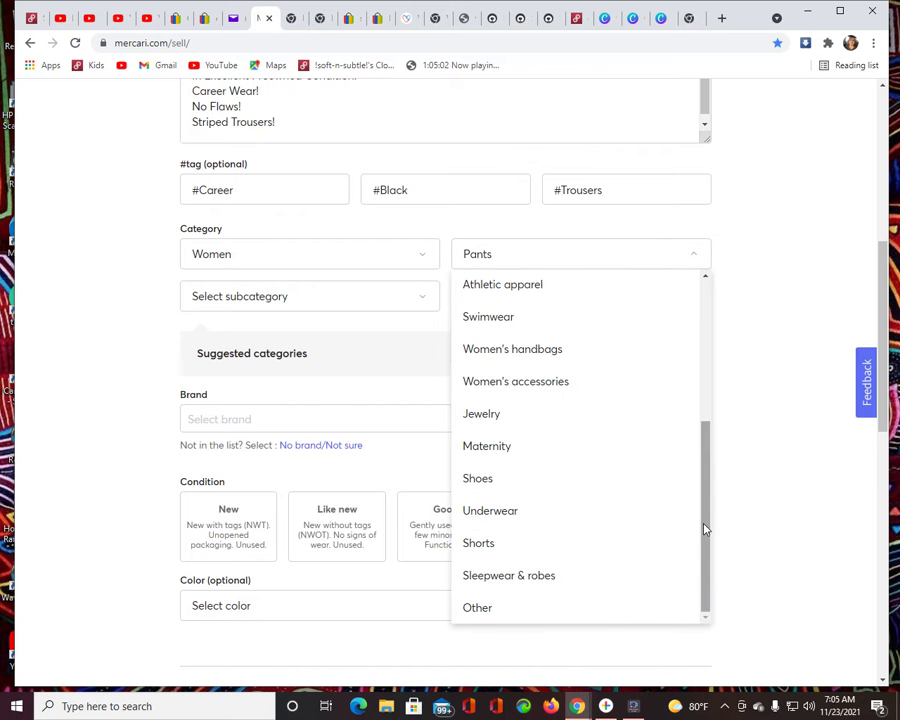
{"action": "left_click", "coordinate": [706, 365]}
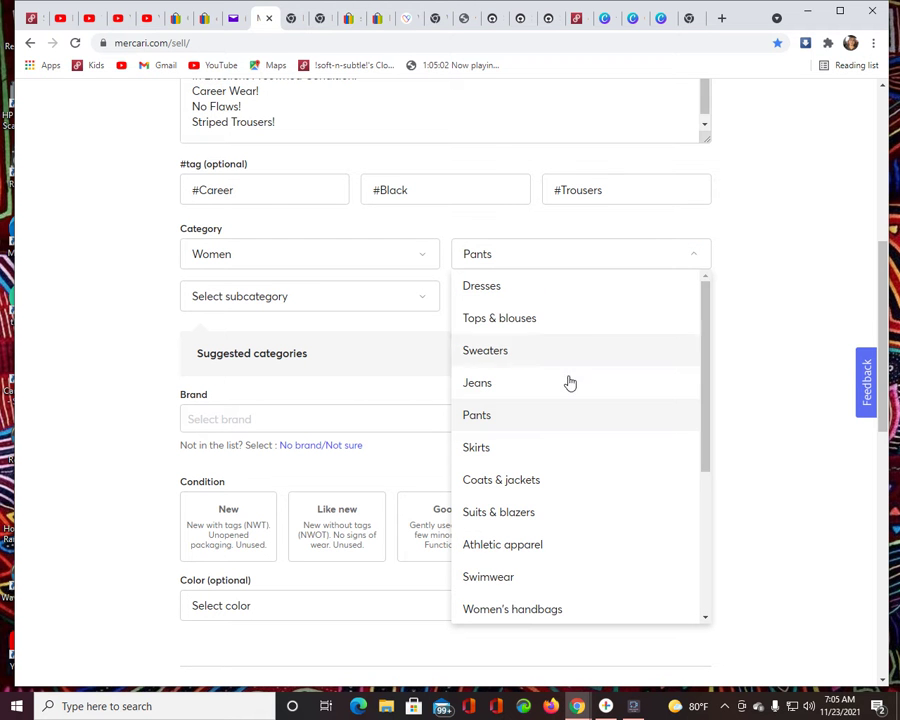
{"action": "left_click", "coordinate": [502, 417]}
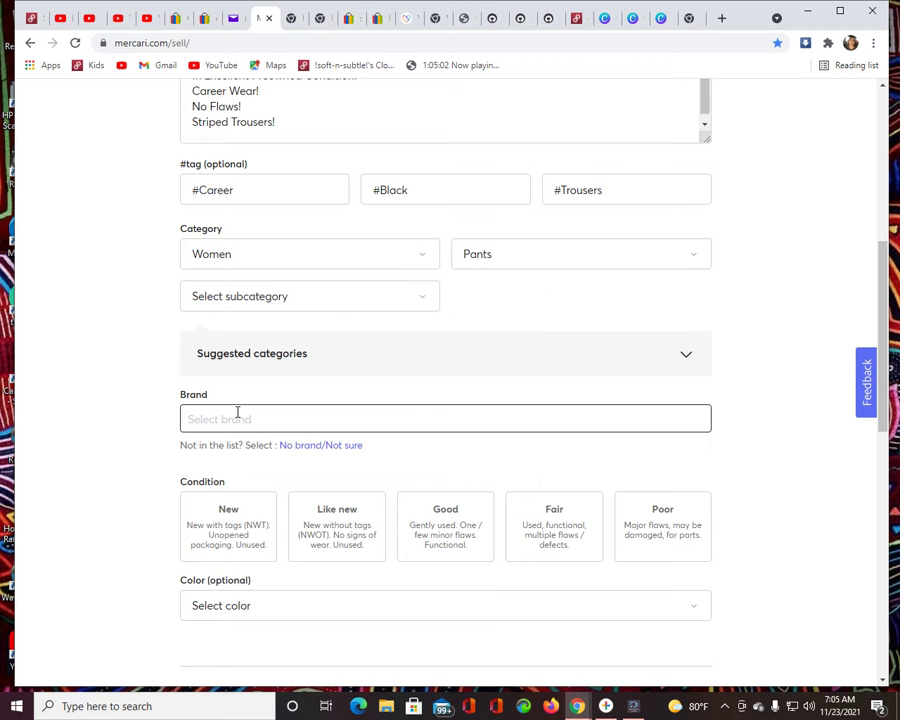
- Choose Dress pants as the subcategory under Pants and open the brand for entry
{"action": "left_click", "coordinate": [326, 304]}
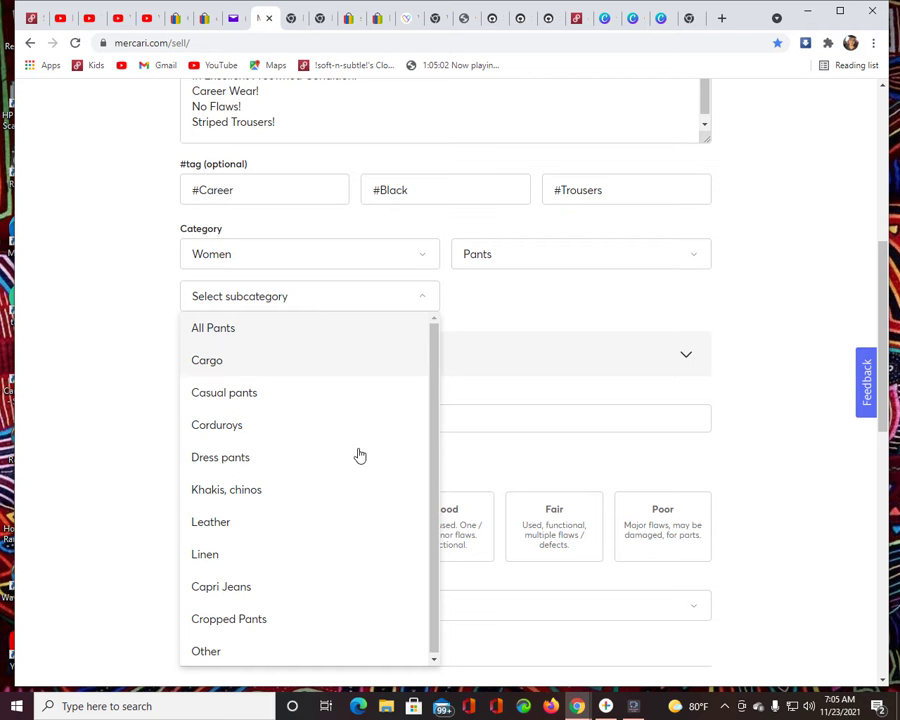
{"action": "left_click", "coordinate": [435, 661]}
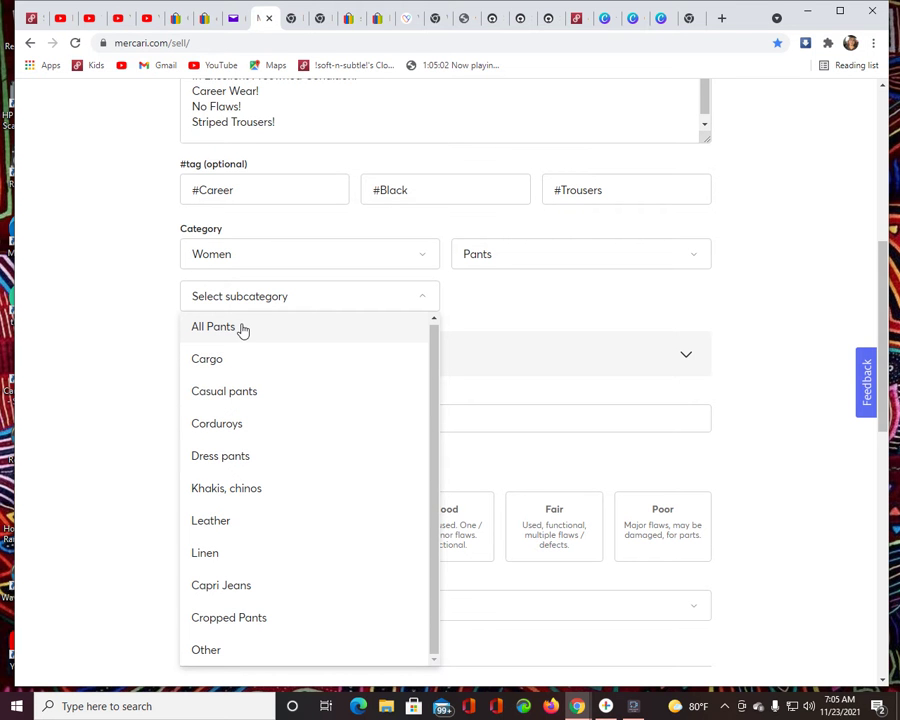
{"action": "left_click", "coordinate": [215, 458]}
{"action": "left_click", "coordinate": [231, 427]}
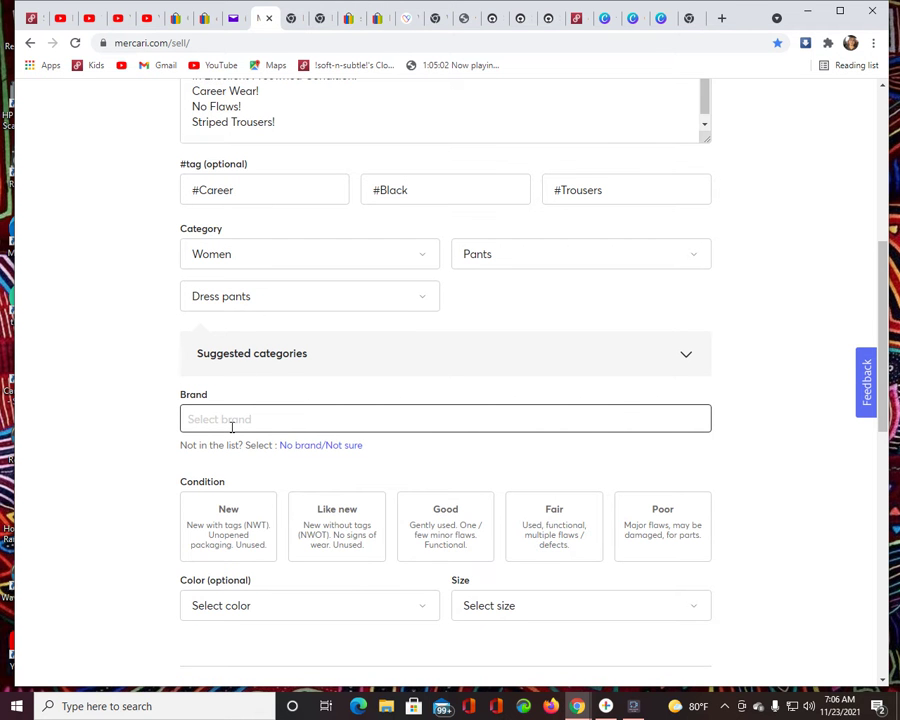
- Choose Sundance from the suggested brands as the listing's brand and set the condition to Like new
{"action": "type", "text": "S"}
{"action": "key", "text": "BackSpace"}
{"action": "type", "text": "und"}
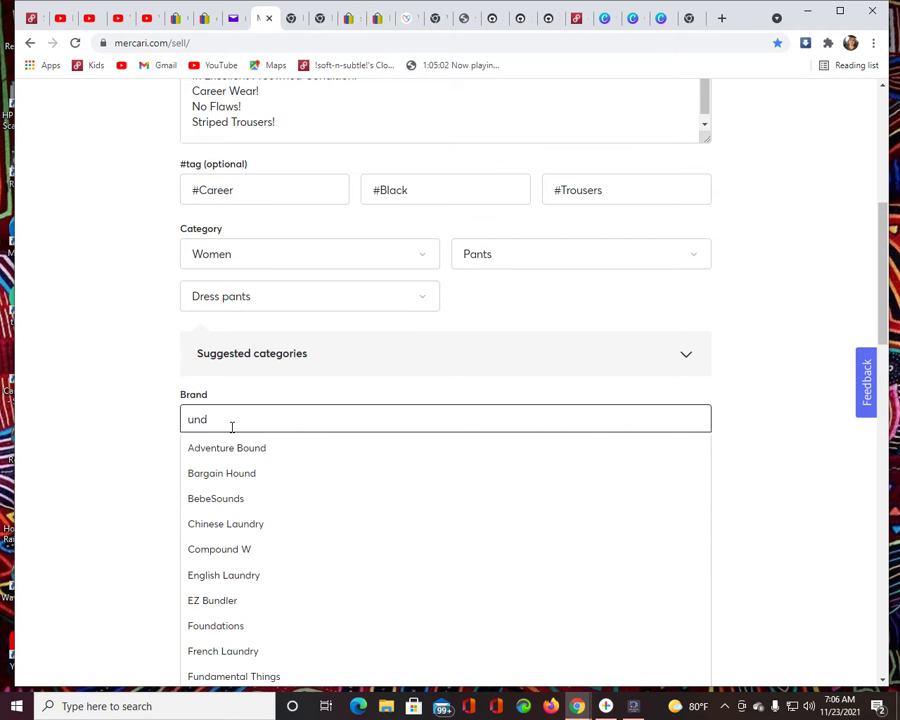
{"action": "key", "text": "BackSpace"}
{"action": "key", "text": "BackSpace"}
{"action": "key", "text": "BackSpace"}
{"action": "type", "text": "Sund"}
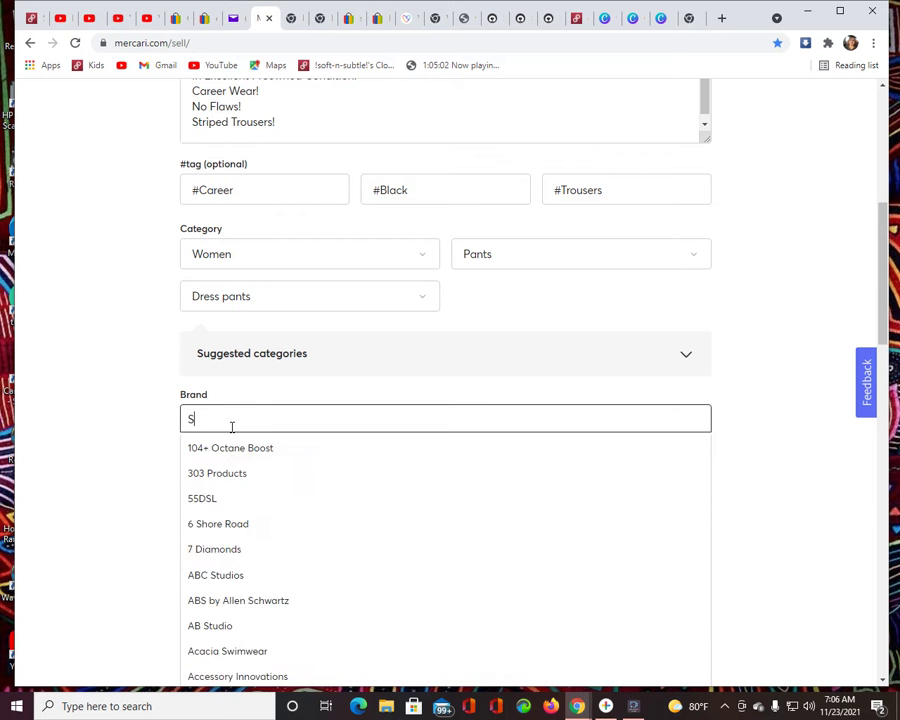
{"action": "key", "text": "BackSpace"}
{"action": "key", "text": "BackSpace"}
{"action": "key", "text": "BackSpace"}
{"action": "key", "text": "BackSpace"}
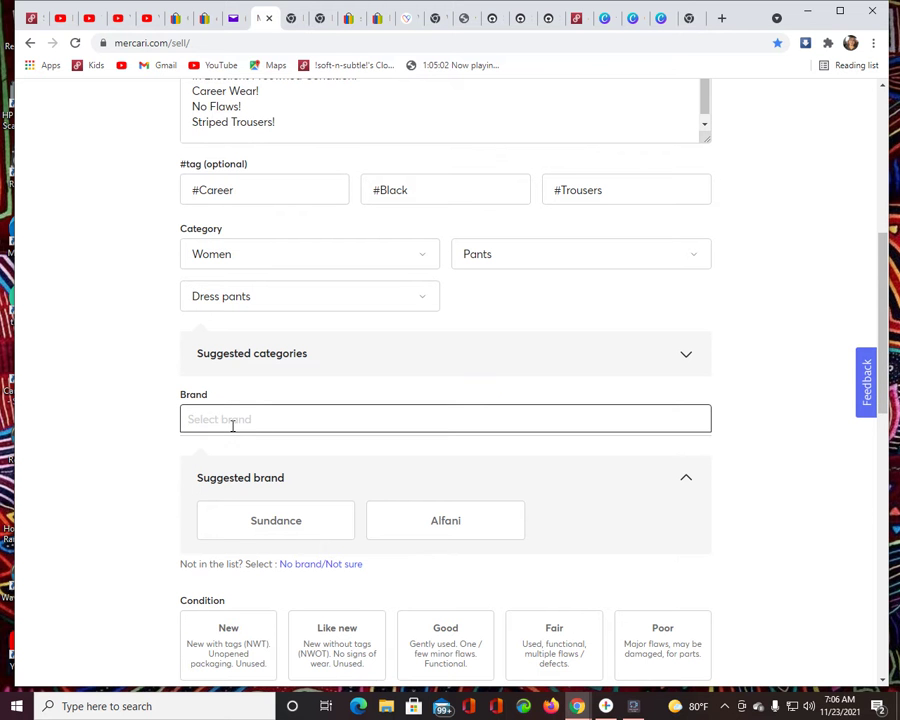
{"action": "left_click", "coordinate": [247, 520]}
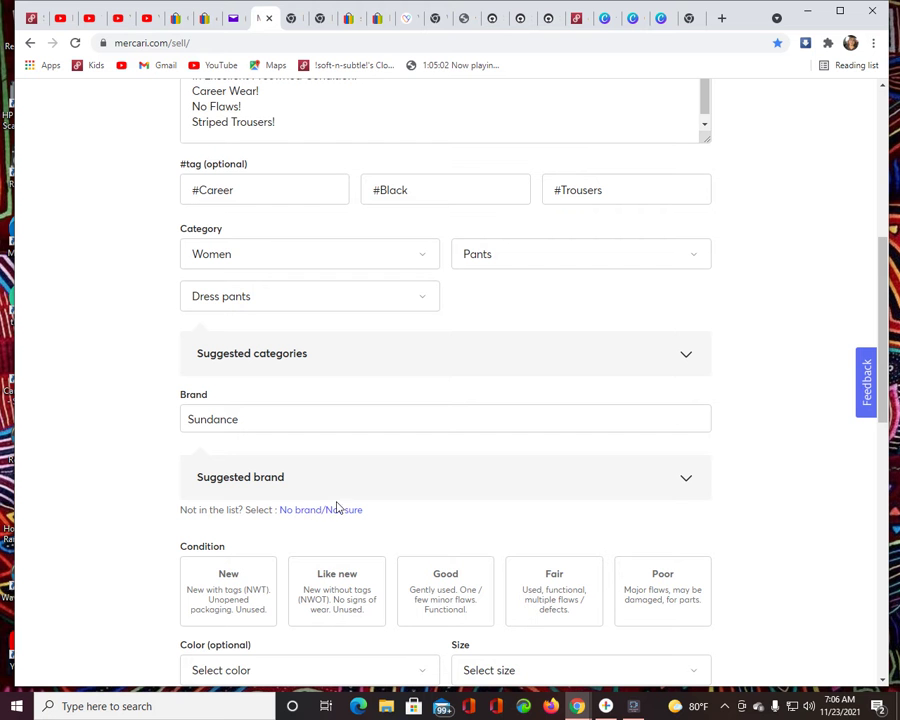
{"action": "left_click", "coordinate": [362, 599]}
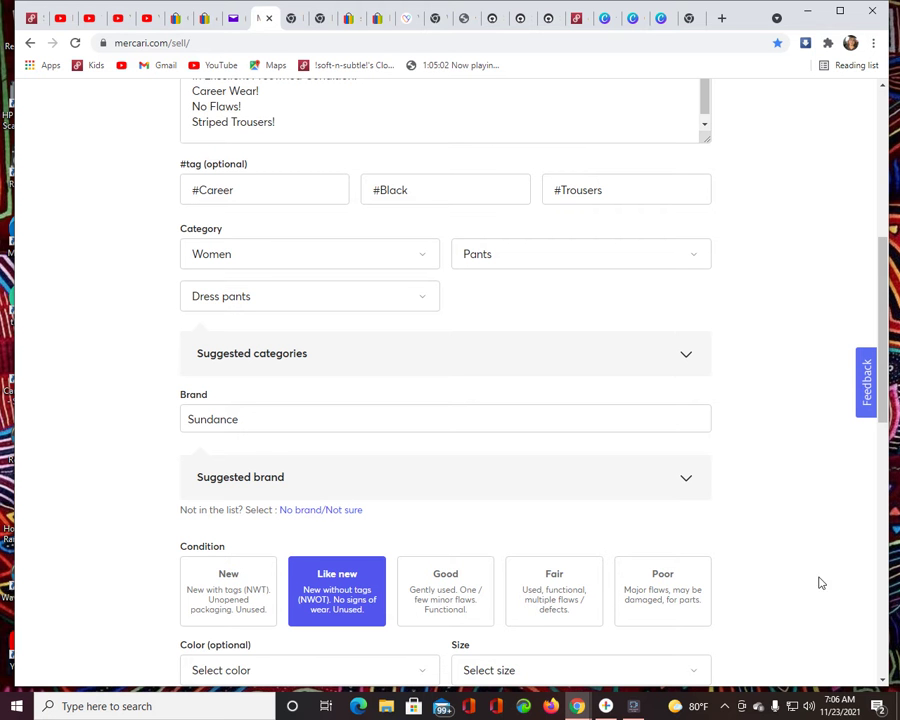
- Set the trousers' color to Black and the size to M (8-10)
{"action": "scroll", "coordinate": [830, 589], "scroll_direction": "down", "scroll_amount": 3}
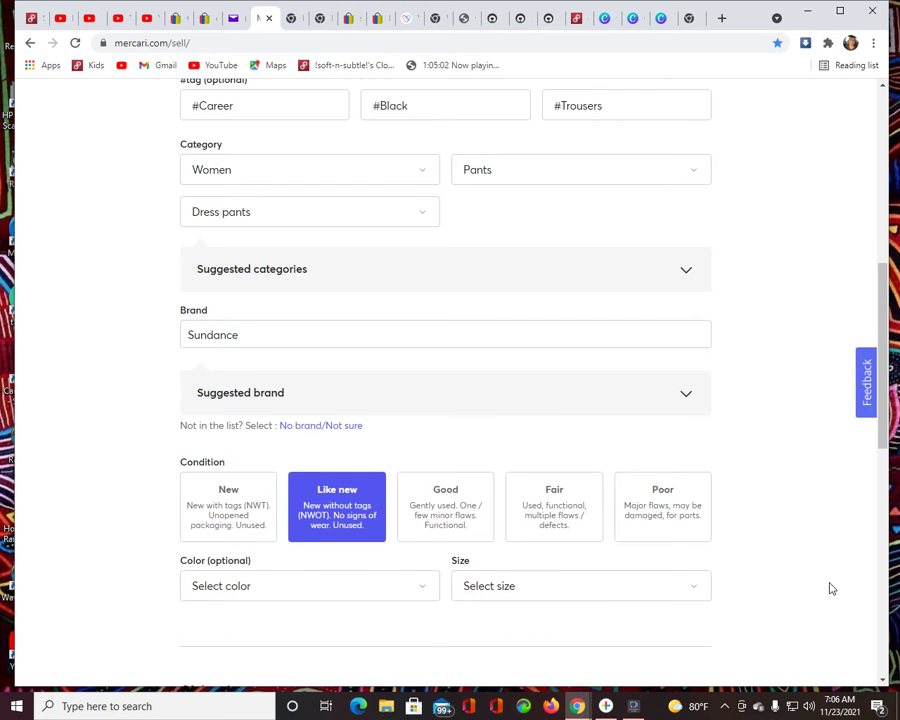
{"action": "scroll", "coordinate": [830, 589], "scroll_direction": "down", "scroll_amount": 1}
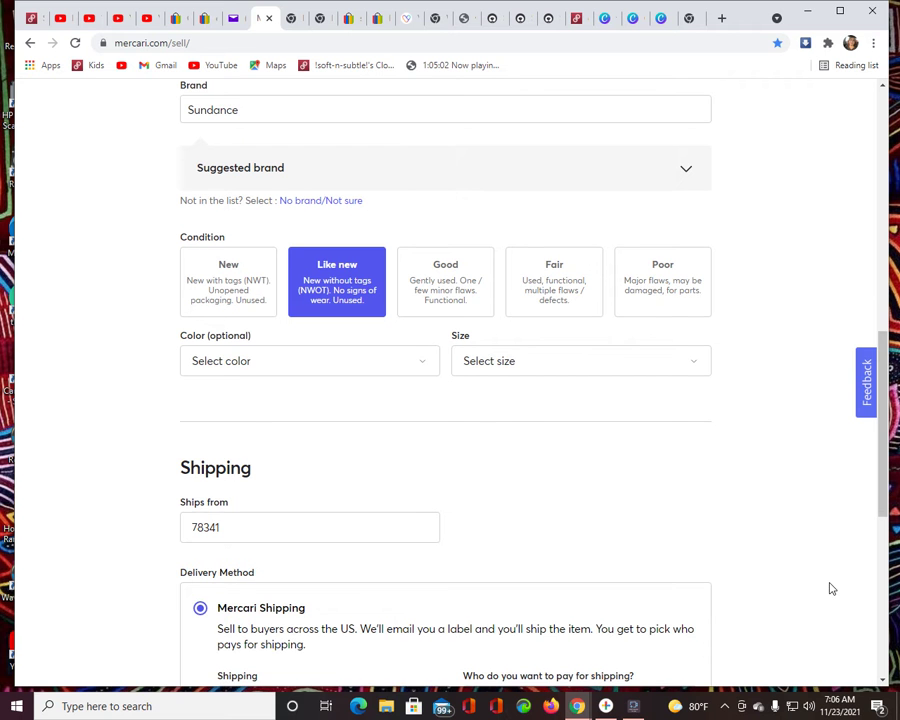
{"action": "left_click", "coordinate": [424, 372]}
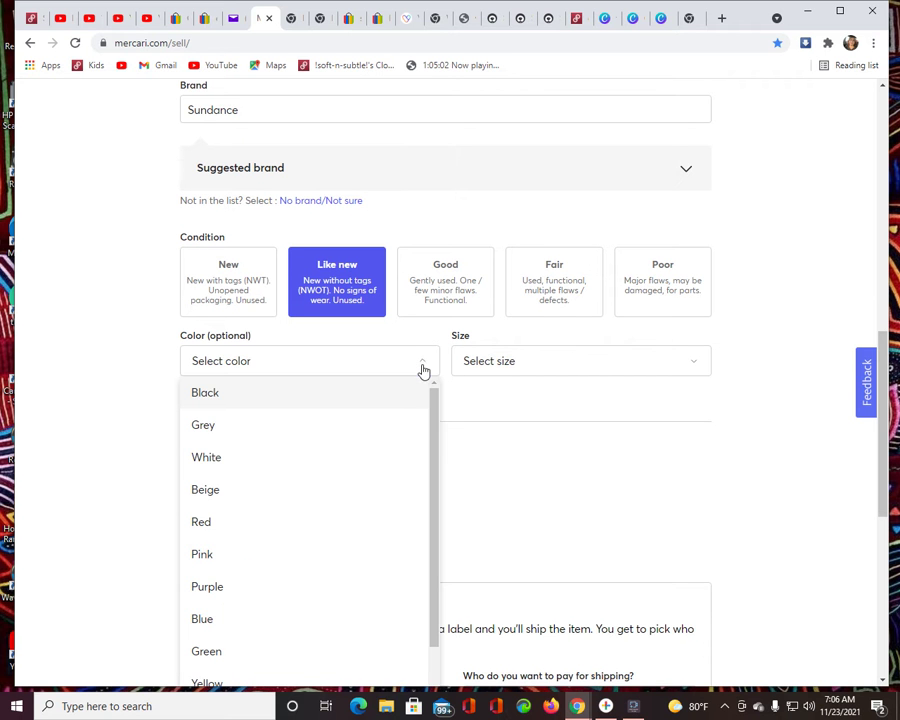
{"action": "left_click", "coordinate": [304, 392]}
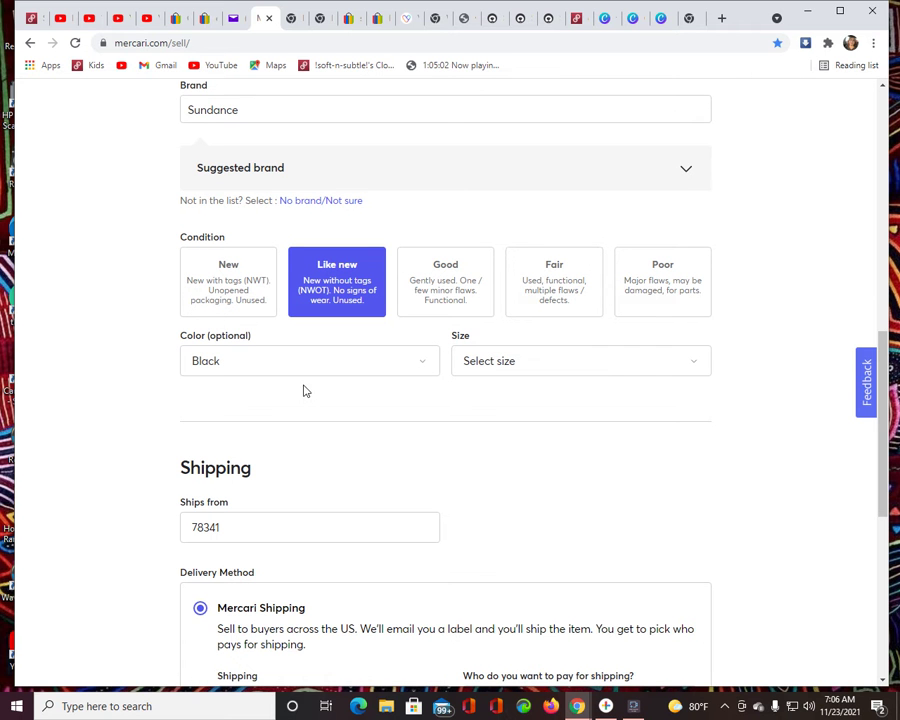
{"action": "left_click", "coordinate": [485, 372]}
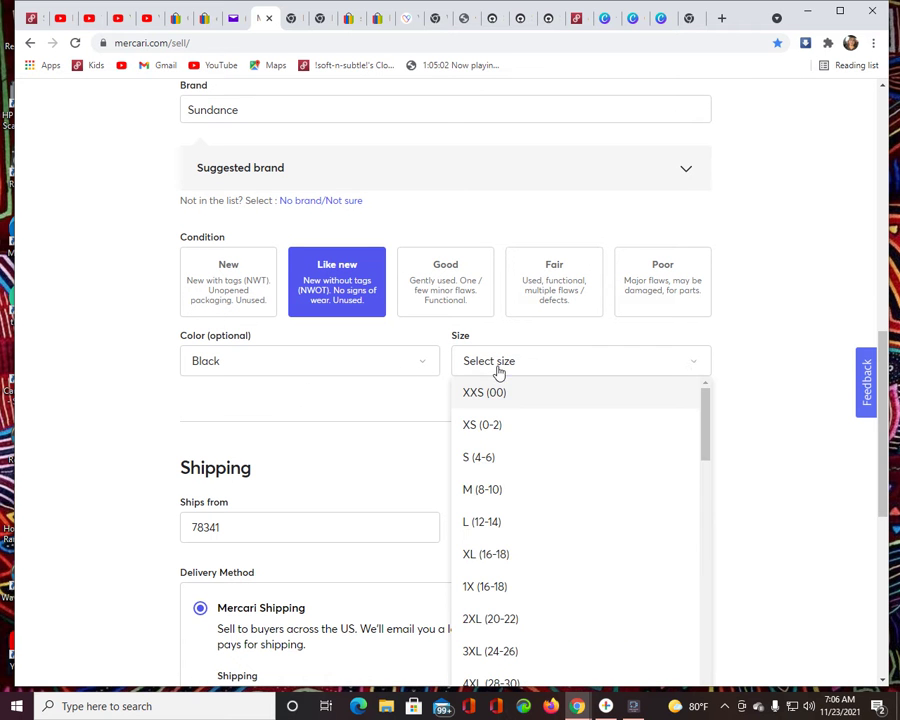
{"action": "left_click", "coordinate": [495, 491]}
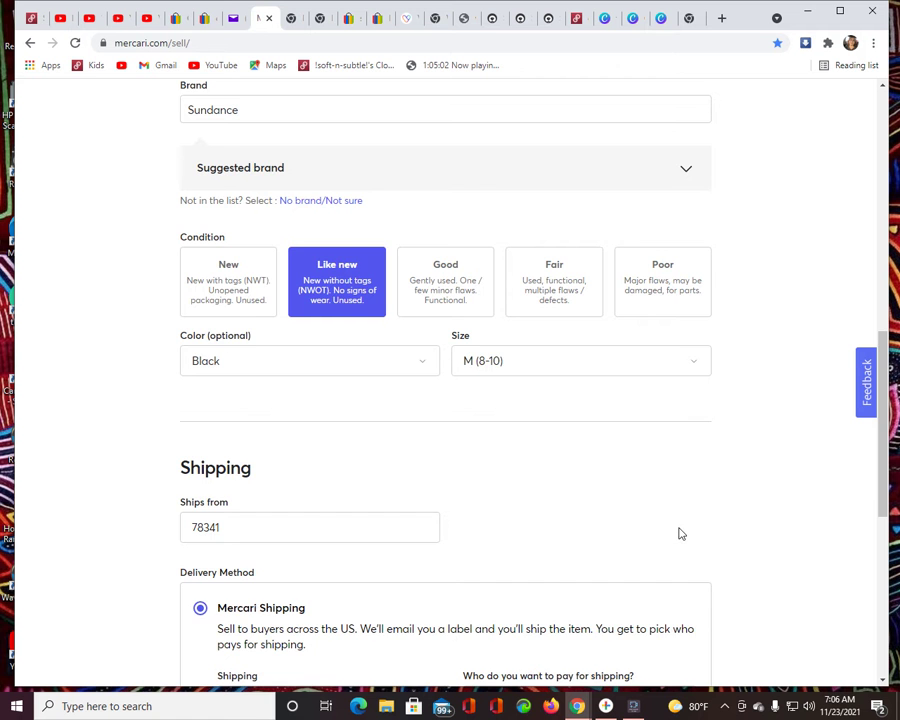
- Set the listing's price to $25, keeping the recommended USPS First-Class shipping paid by the buyer
{"action": "scroll", "coordinate": [675, 532], "scroll_direction": "down", "scroll_amount": 3}
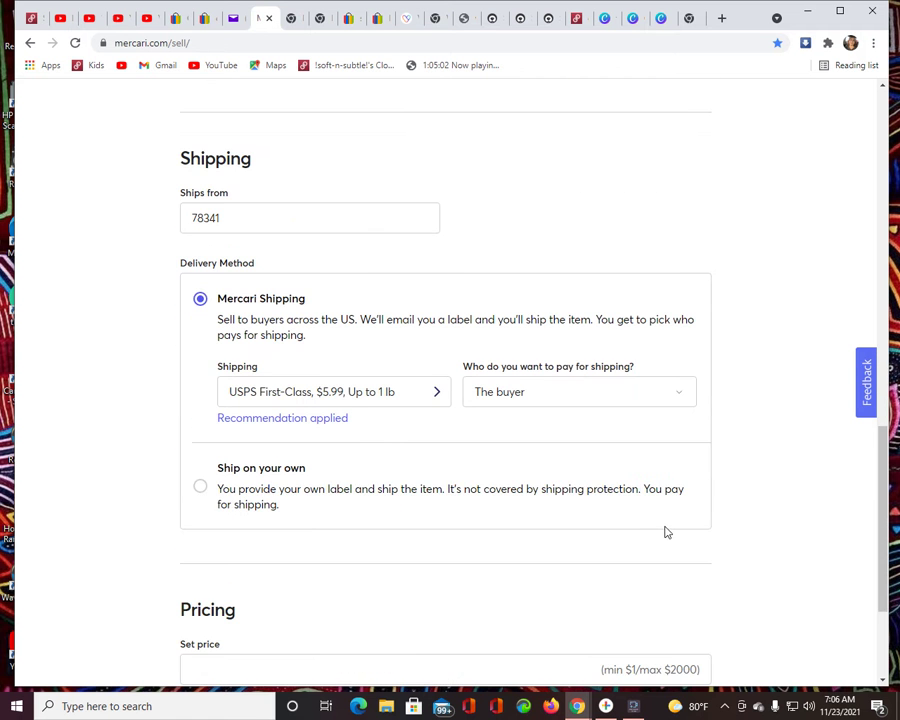
{"action": "scroll", "coordinate": [665, 532], "scroll_direction": "down", "scroll_amount": 2}
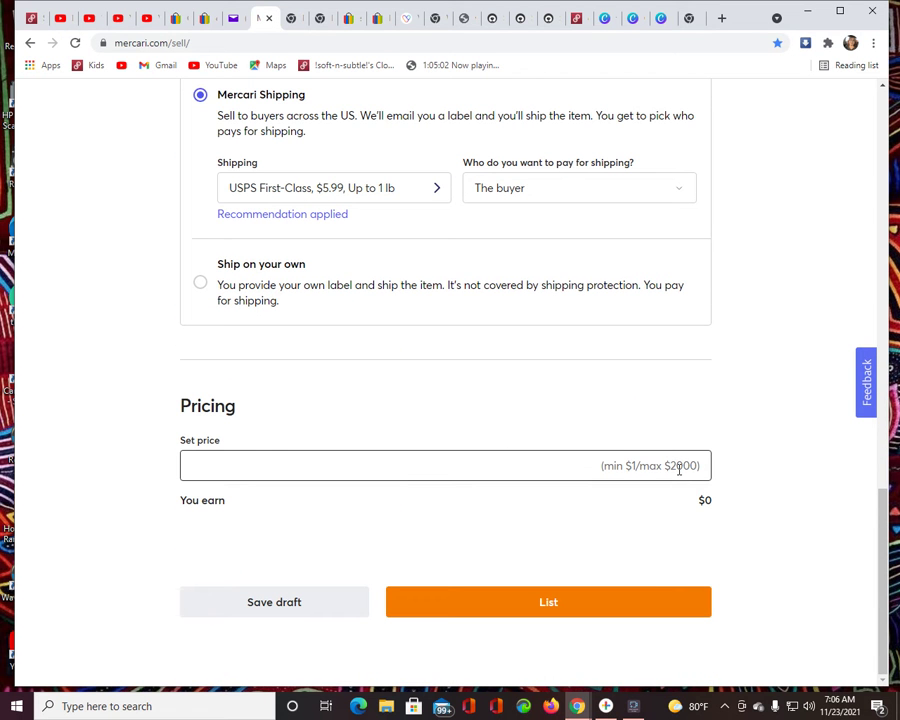
{"action": "type", "text": "2"}
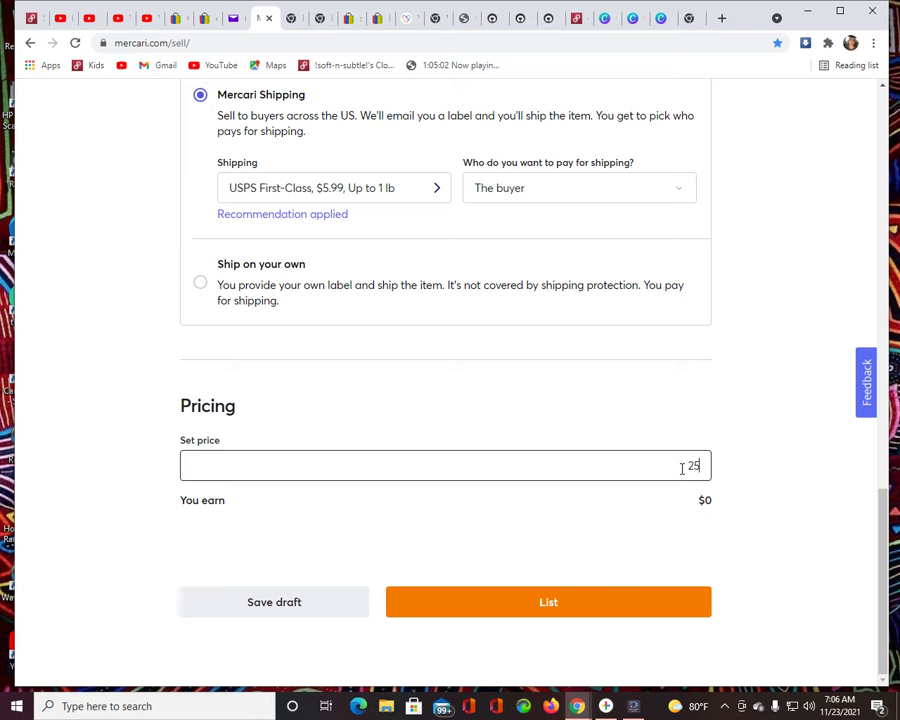
{"action": "type", "text": "5"}
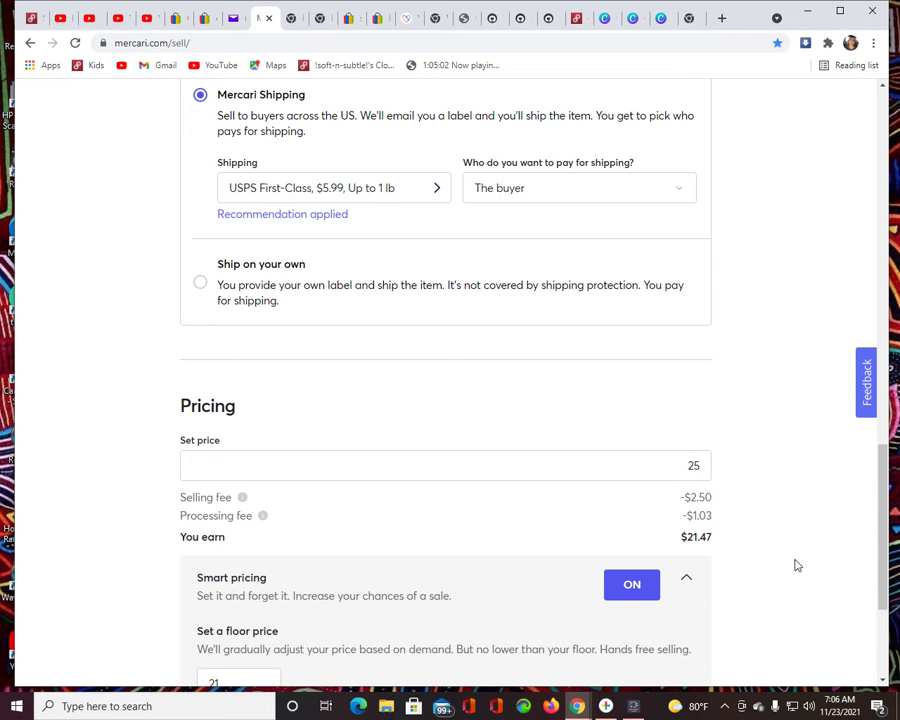
- Turn off Smart pricing and publish the trousers listing on Mercari
{"action": "scroll", "coordinate": [883, 625], "scroll_direction": "down", "scroll_amount": 3}
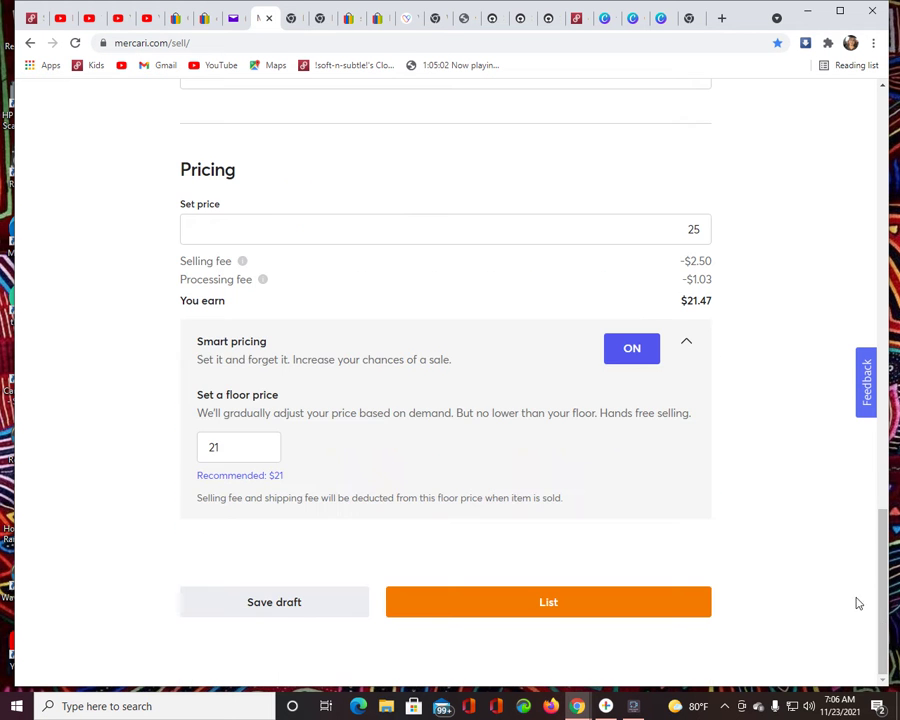
{"action": "left_click", "coordinate": [636, 353]}
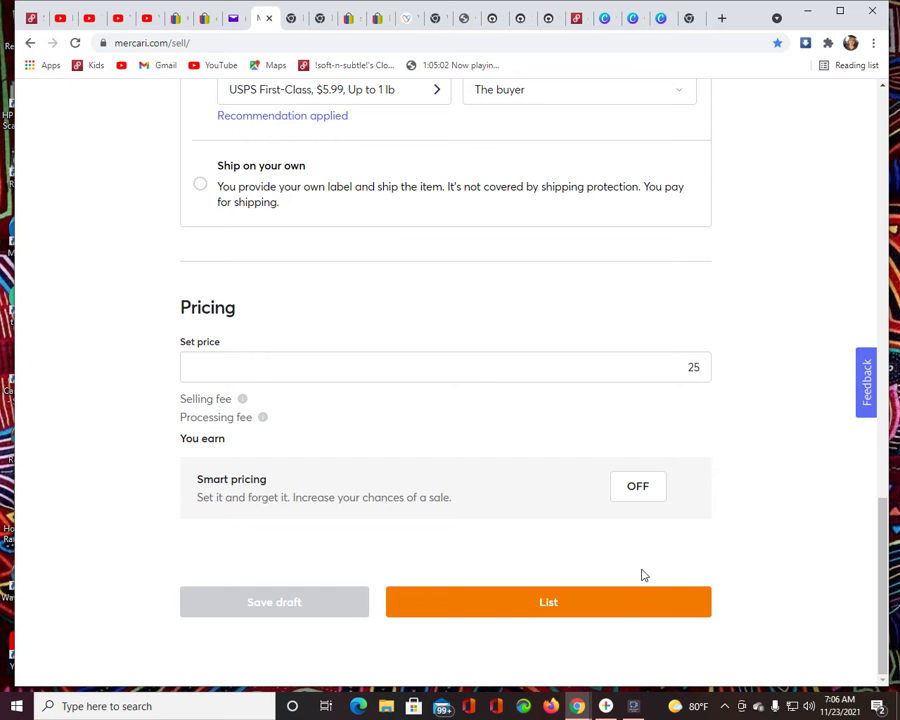
{"action": "left_click", "coordinate": [633, 604]}
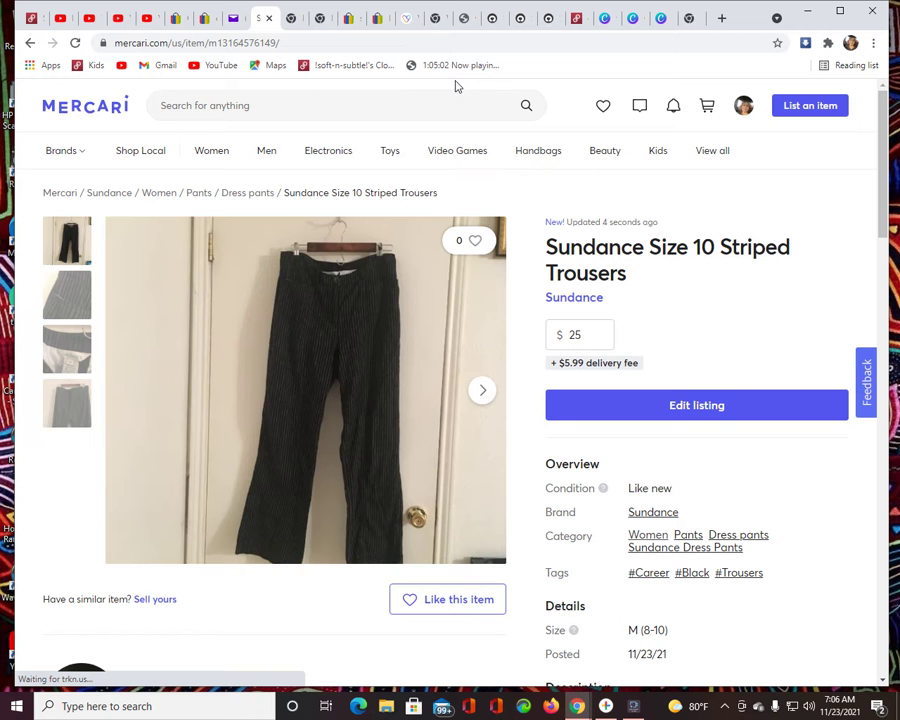
- View the original Sundance trousers listing on Poshmark, deselect its description text and return to the published Mercari listing
{"action": "left_click", "coordinate": [28, 21]}
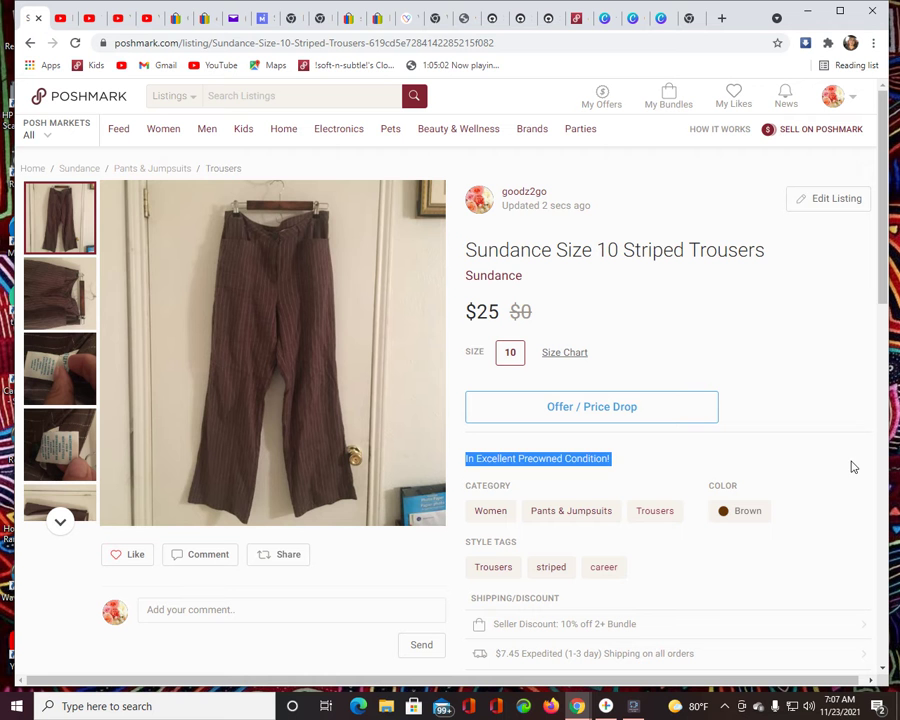
{"action": "left_click", "coordinate": [828, 410]}
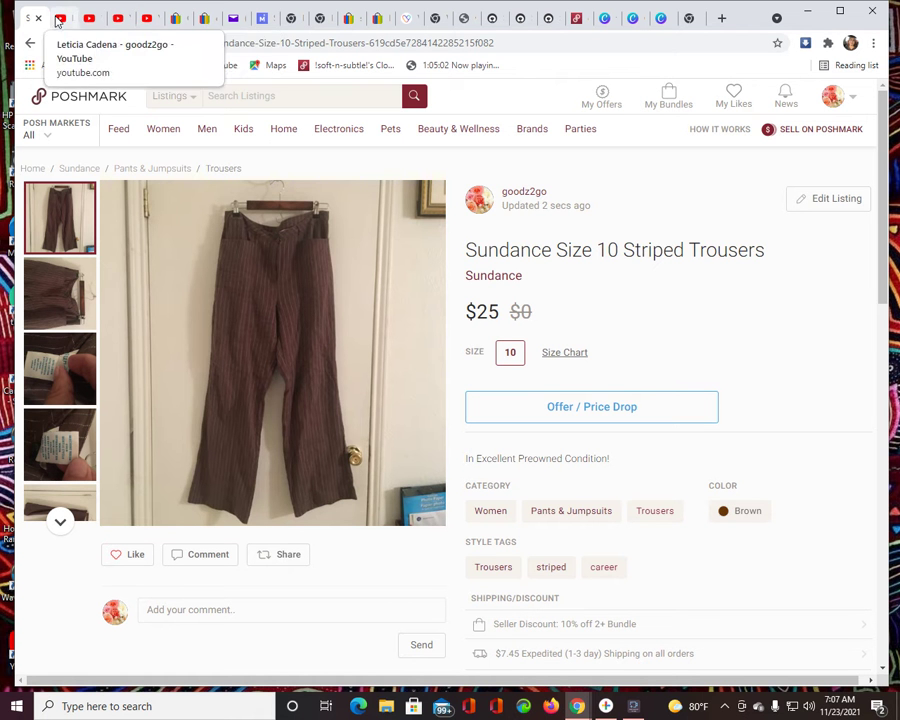
{"action": "left_click", "coordinate": [265, 20]}
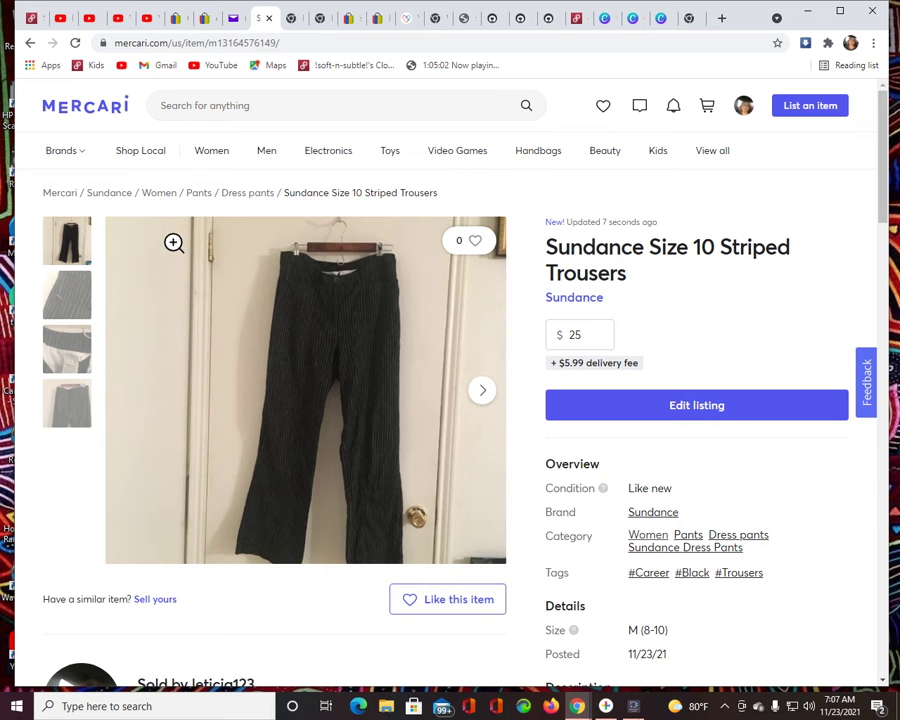
- Switch back to Poshmark and open My Closet from the account options
{"action": "left_click", "coordinate": [24, 20]}
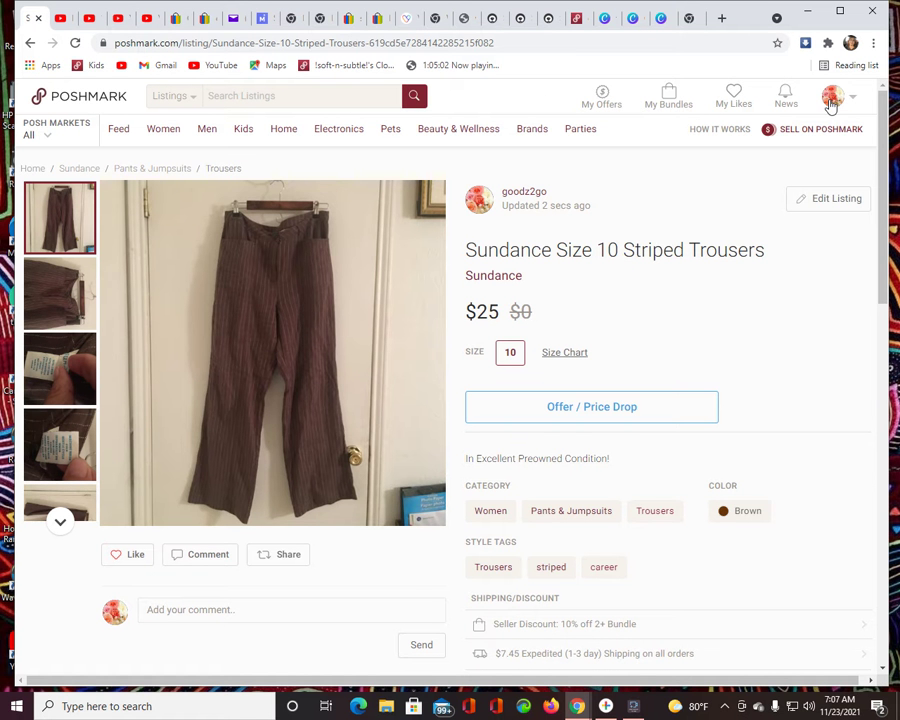
{"action": "mouse_move", "coordinate": [830, 103]}
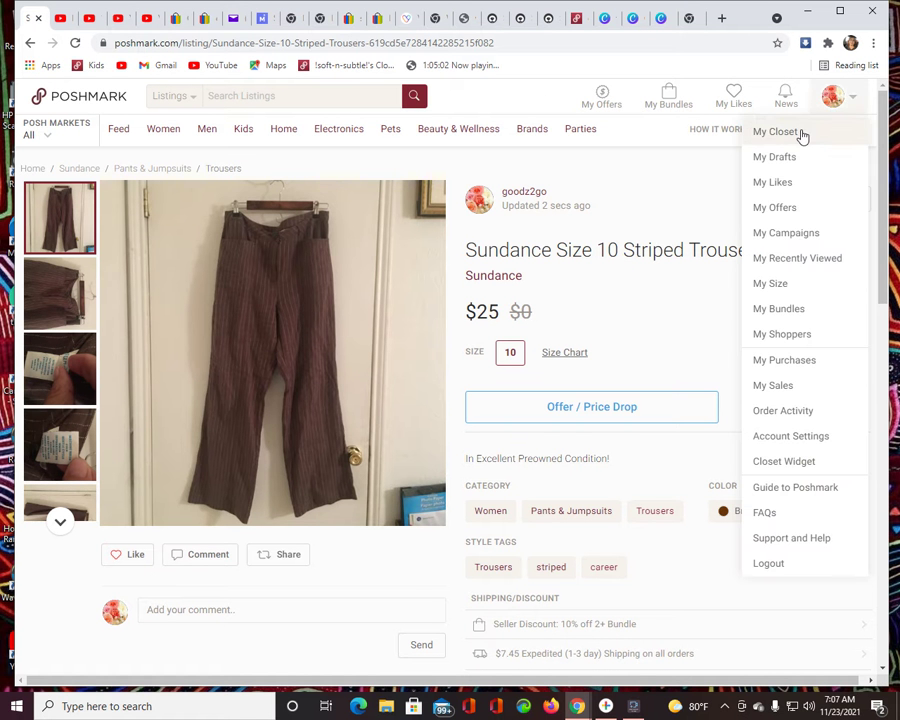
{"action": "left_click", "coordinate": [800, 135]}
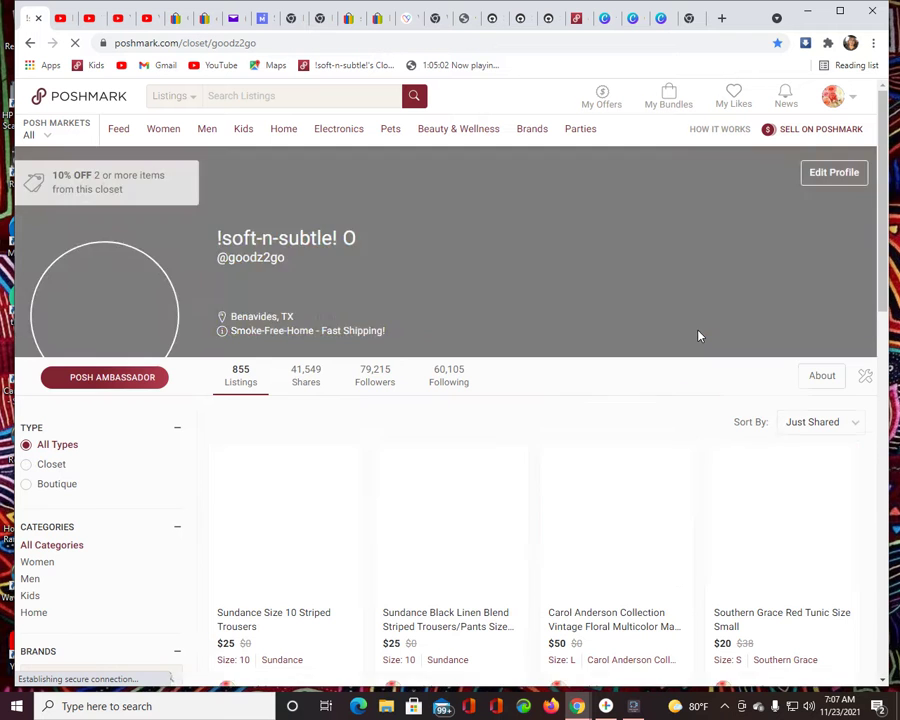